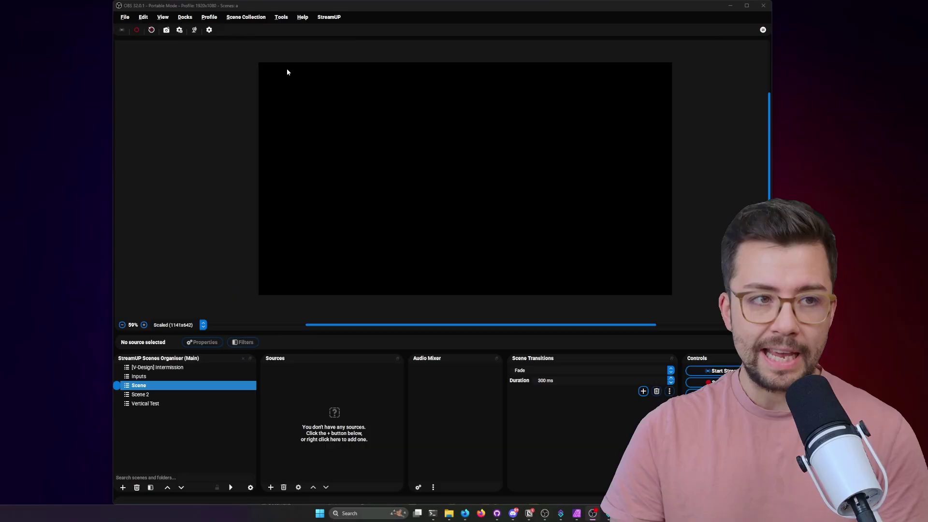
Open StreamUP's WebSocket Commands list and examine the commands in each category, from Utility to Video Device Management.
left_click(331, 17)
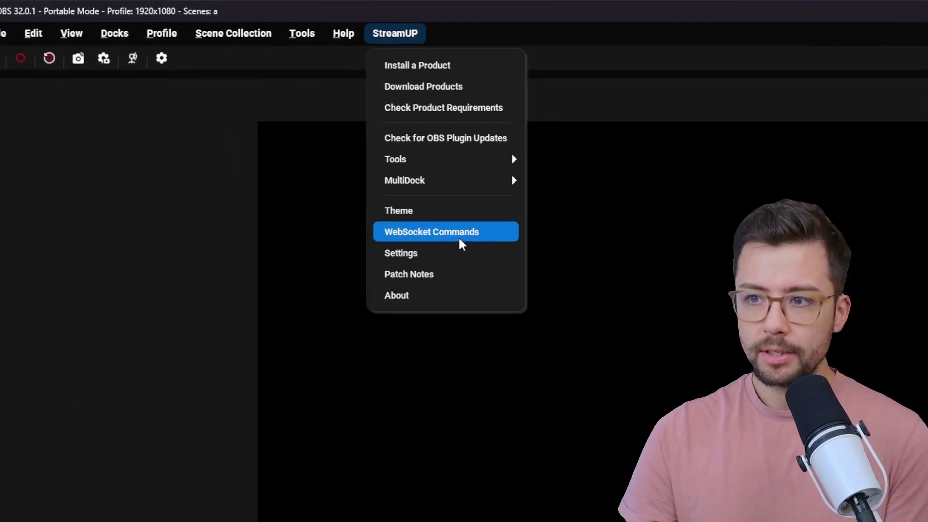
left_click(461, 236)
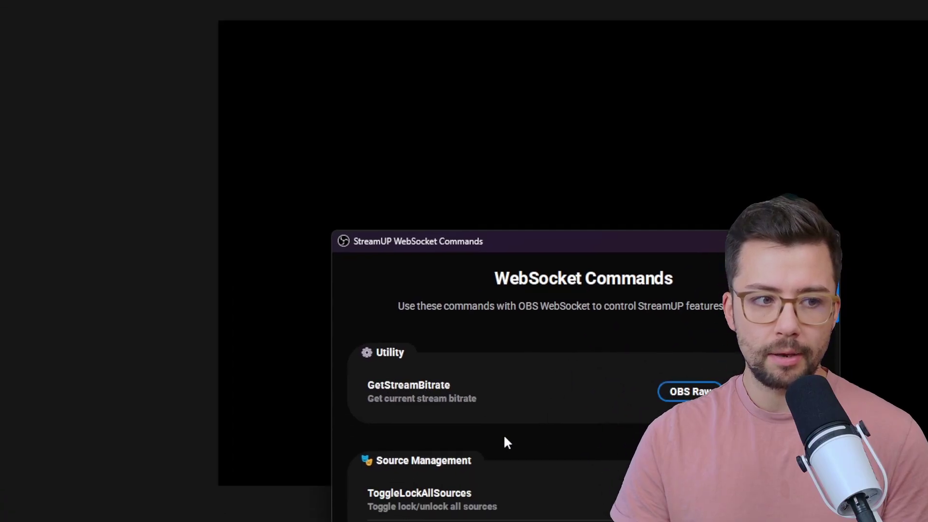
scroll(465, 305, "down", 3)
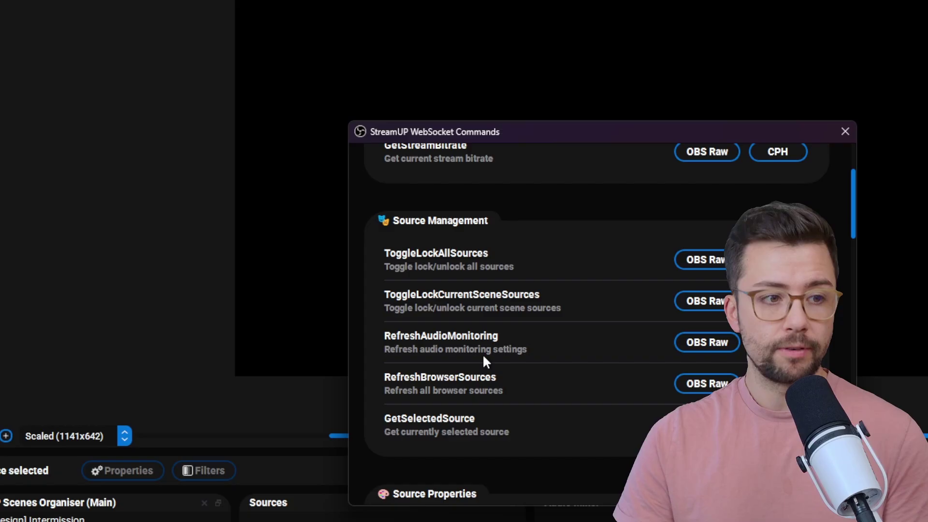
scroll(481, 375, "down", 3)
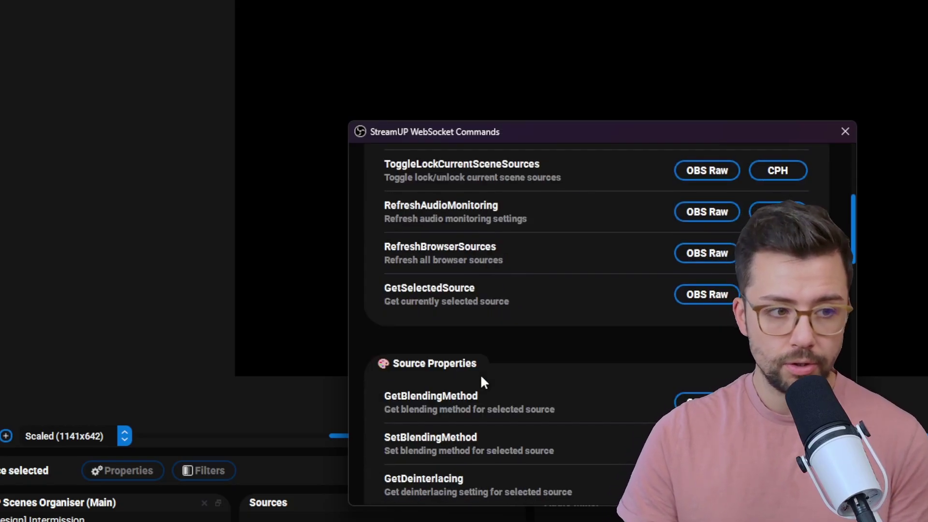
scroll(481, 378, "down", 2)
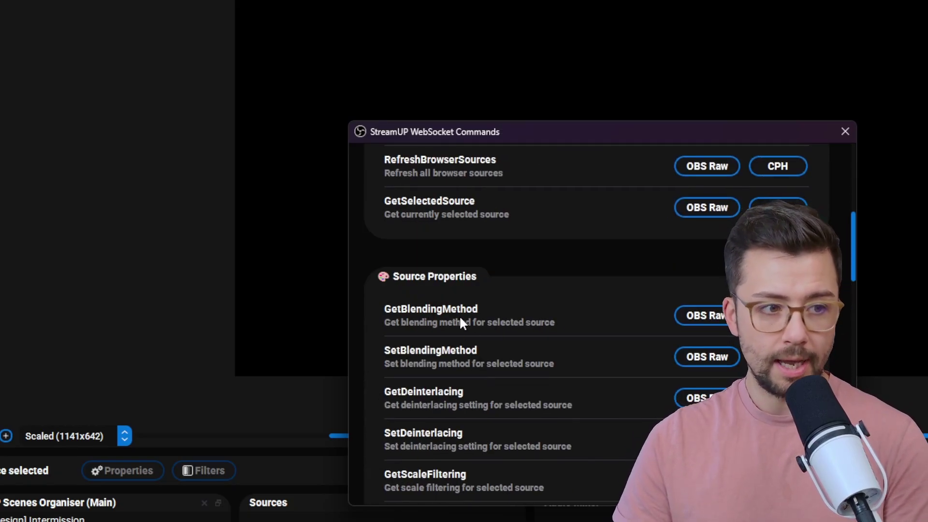
scroll(444, 363, "down", 4)
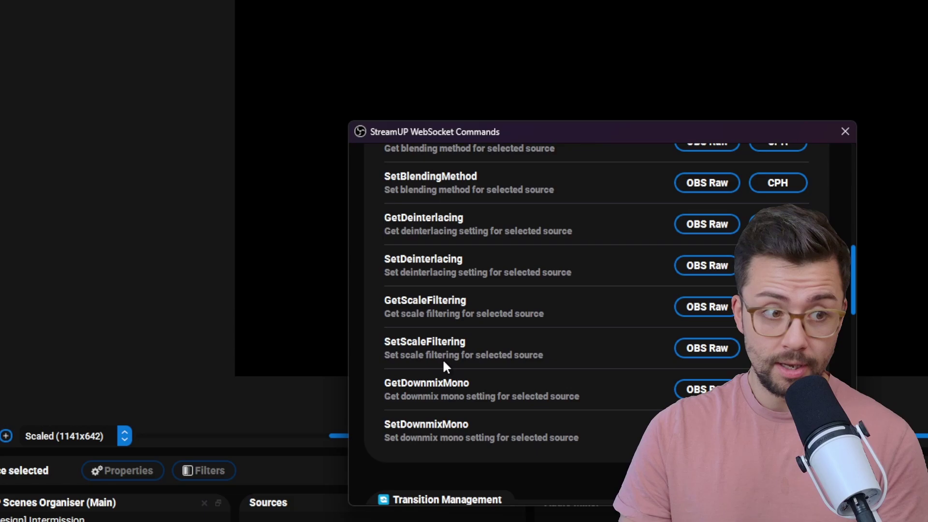
scroll(444, 363, "down", 4)
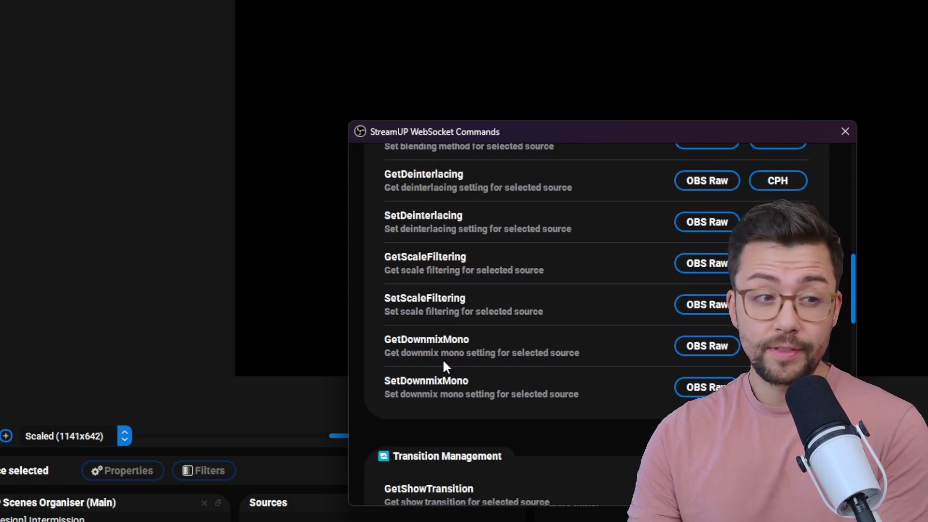
scroll(444, 366, "down", 3)
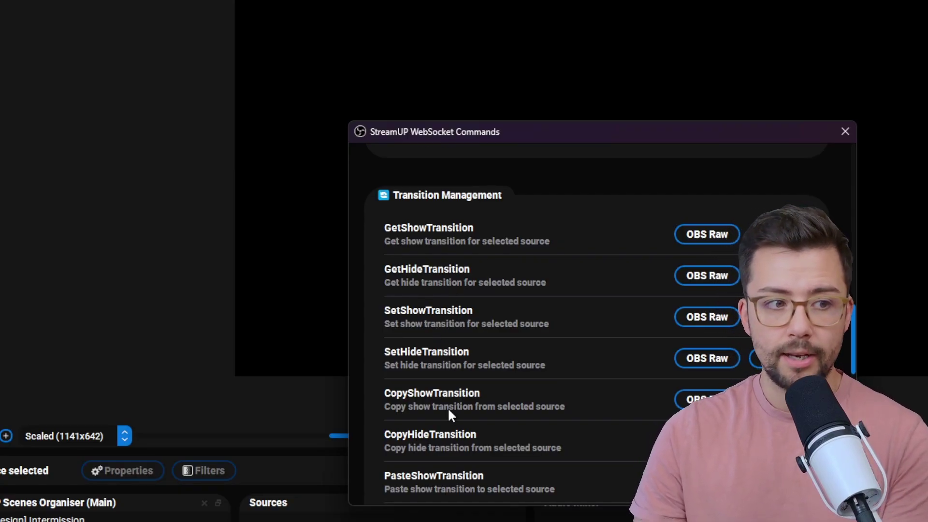
scroll(435, 333, "down", 1)
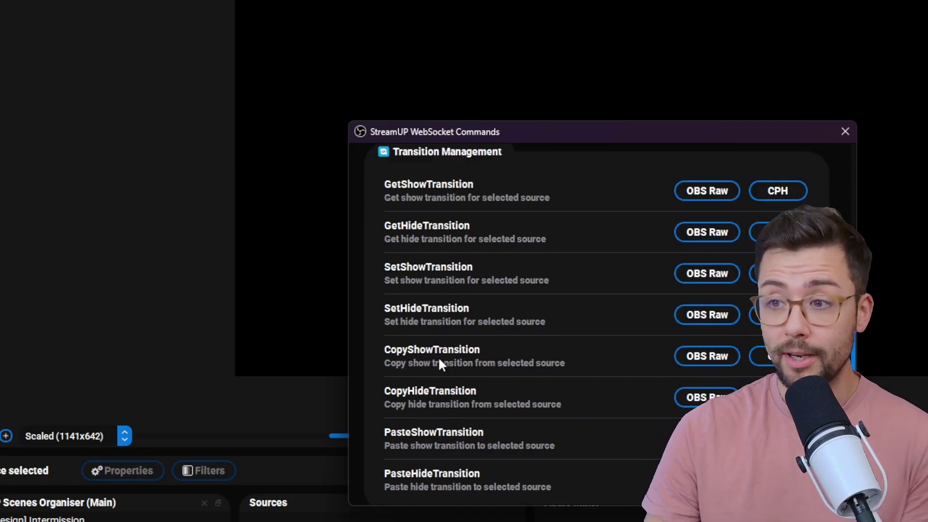
scroll(439, 360, "down", 2)
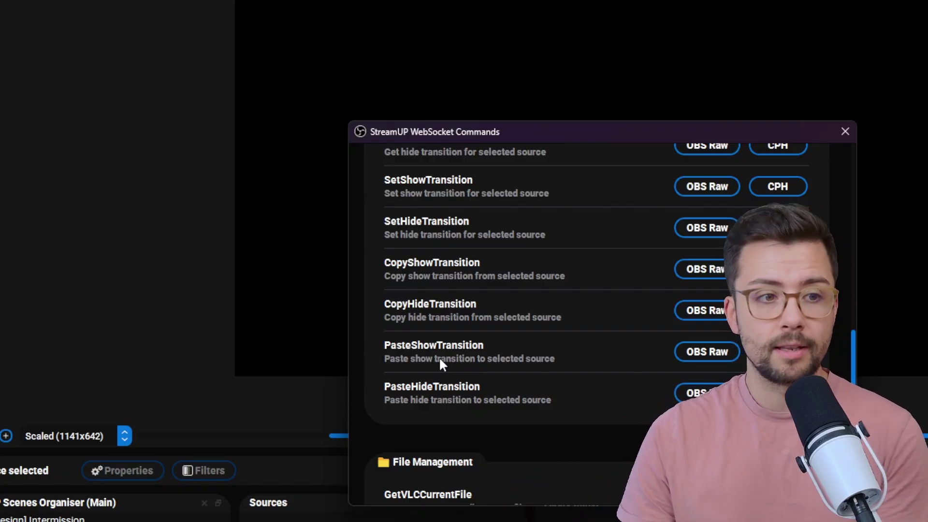
scroll(567, 323, "down", 7)
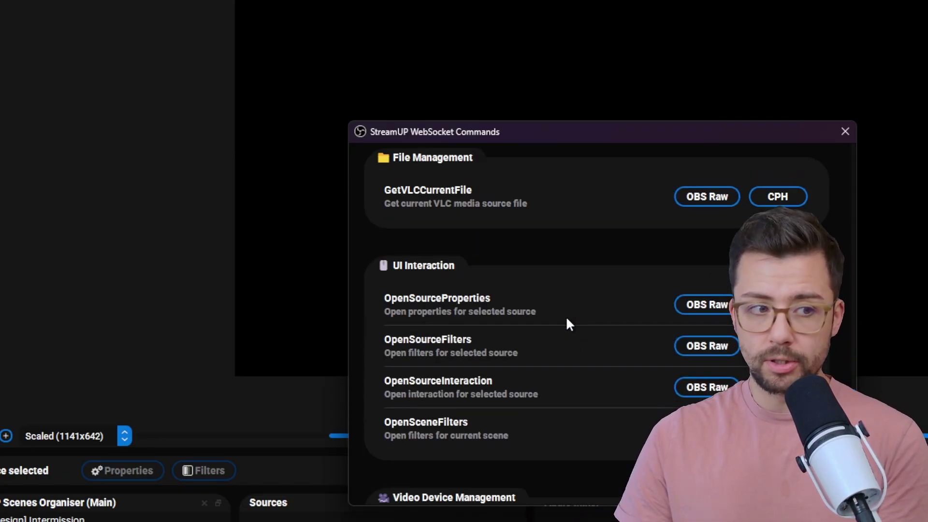
scroll(568, 323, "down", 5)
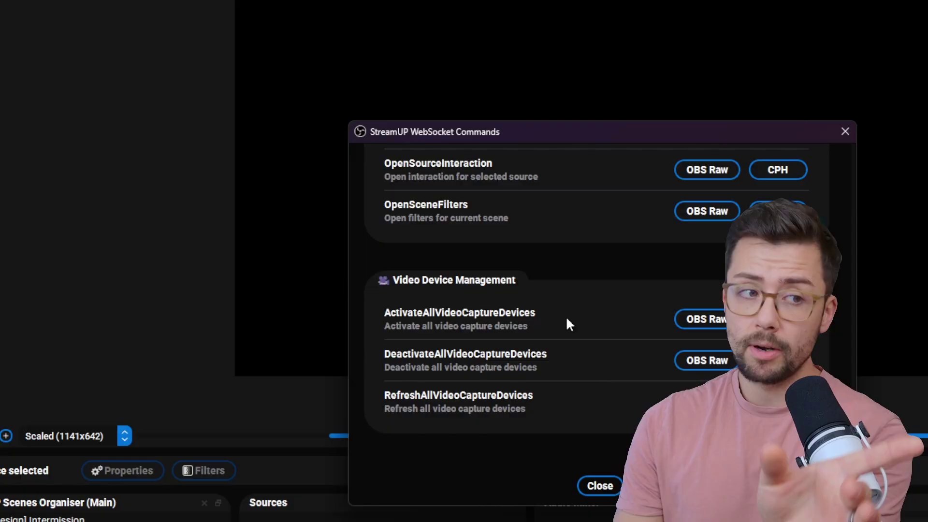
scroll(567, 319, "up", 15)
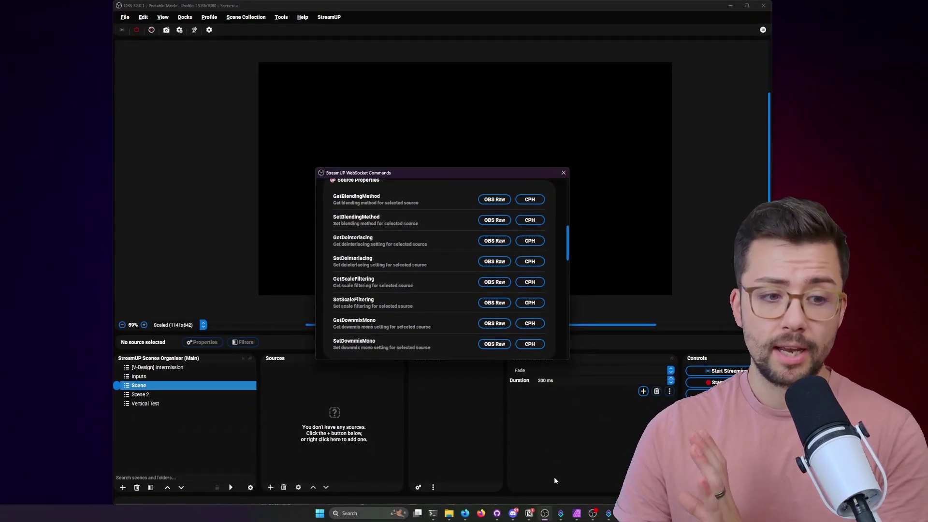
Switch to Streamer.bot and expand the StreamUP OBS Plugin action groups Misc, Source Management, Transition Management and Source Properties.
left_click(560, 513)
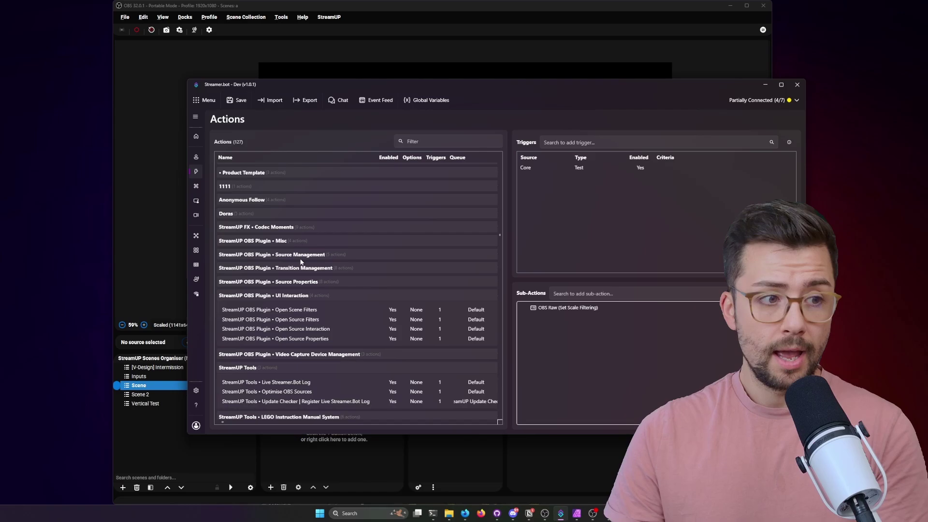
scroll(302, 298, "down", 1)
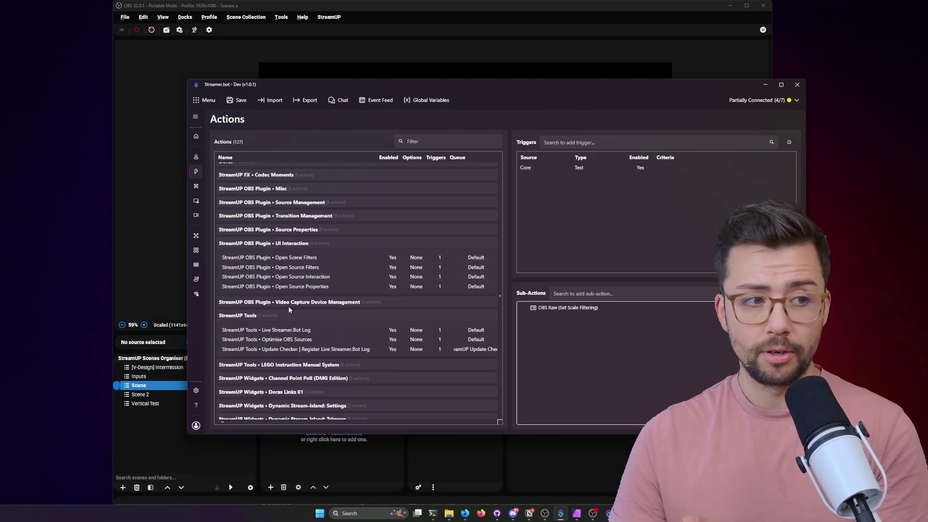
left_click(252, 189)
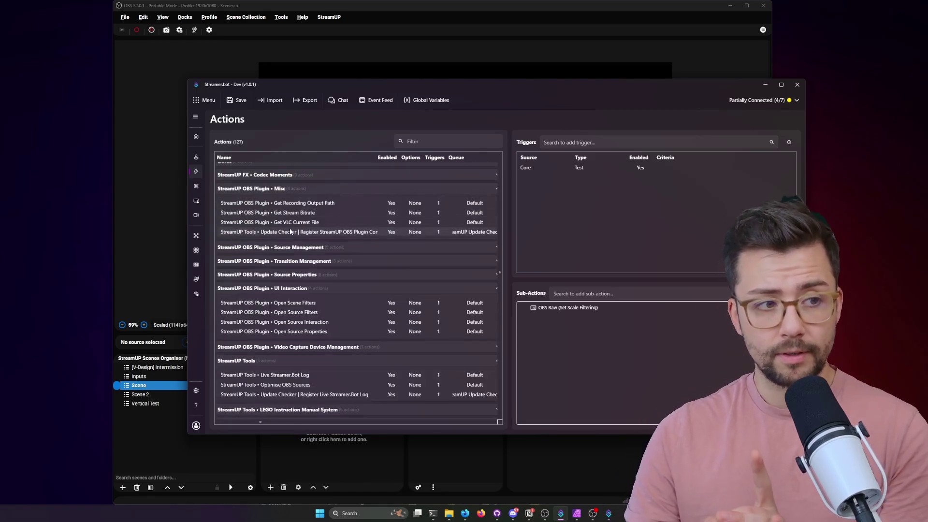
left_click(271, 247)
left_click(309, 315)
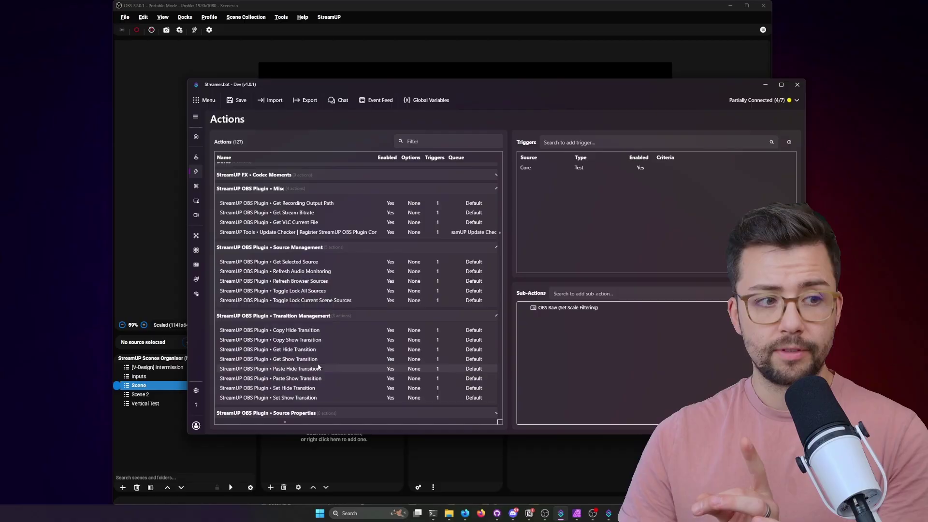
scroll(317, 360, "down", 1)
left_click(317, 362)
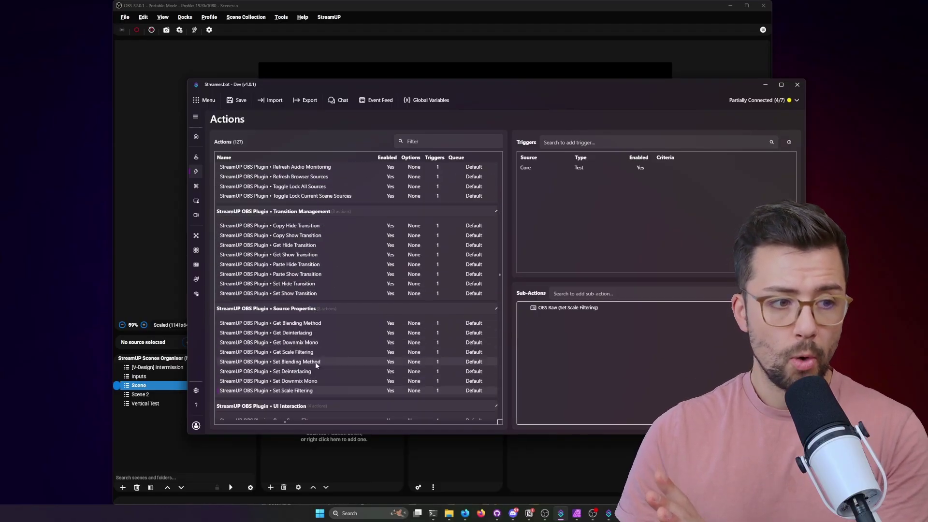
scroll(314, 357, "down", 3)
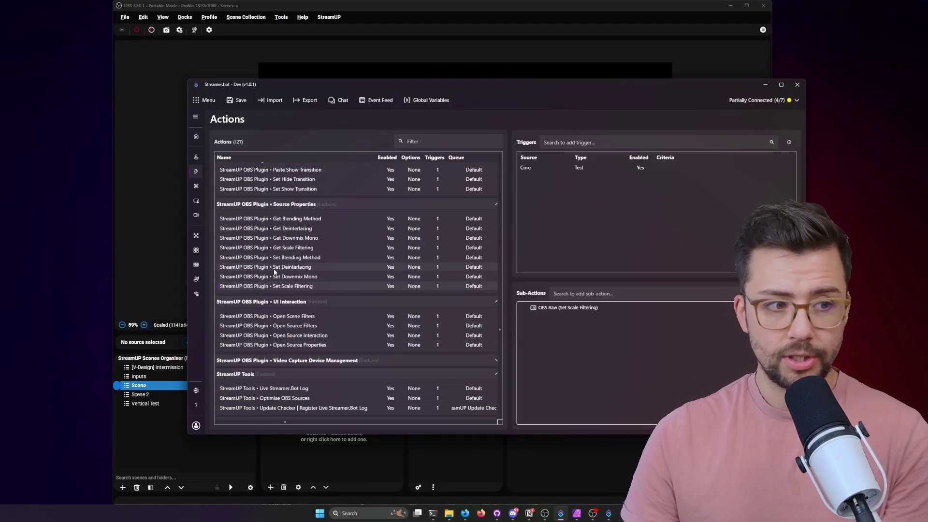
Test the trigger of the Open Scene Filters action with OBS in view, and close the scene's Filters window.
left_click(276, 316)
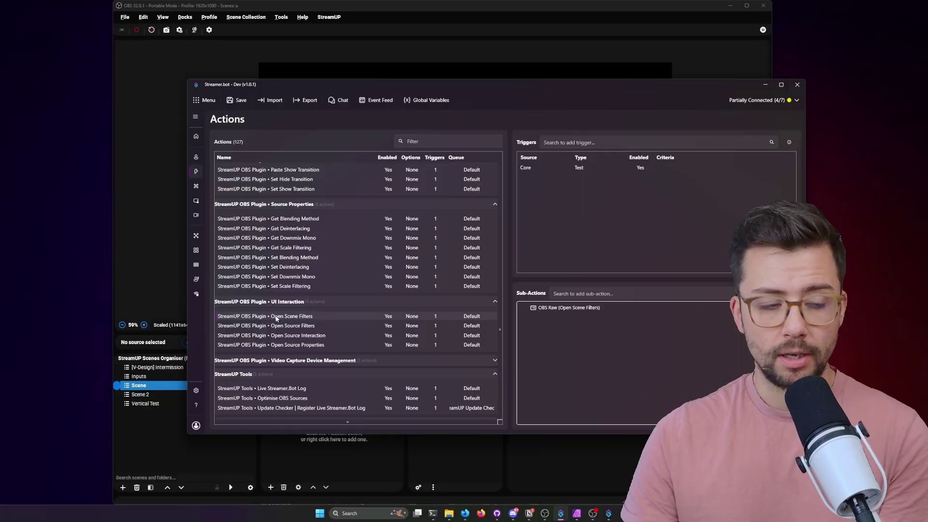
left_click_drag(546, 91, 534, 269)
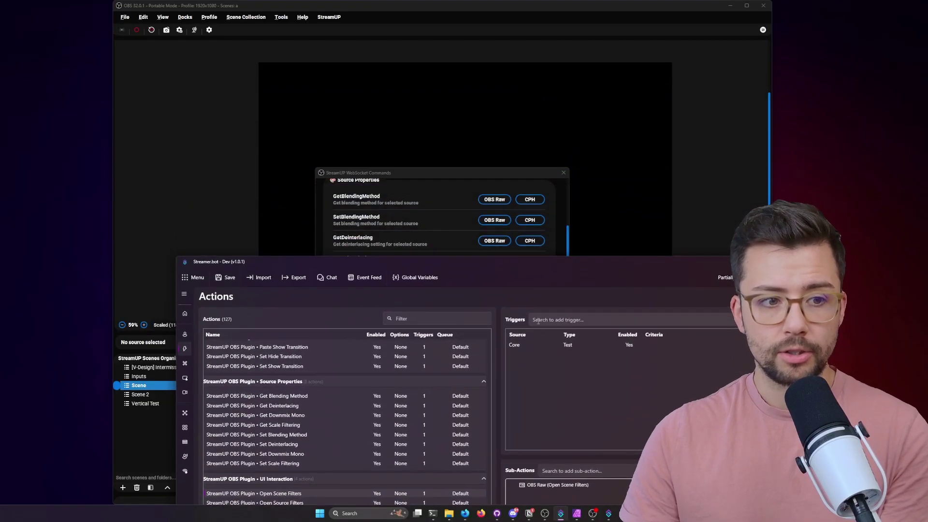
right_click(549, 345)
left_click(561, 183)
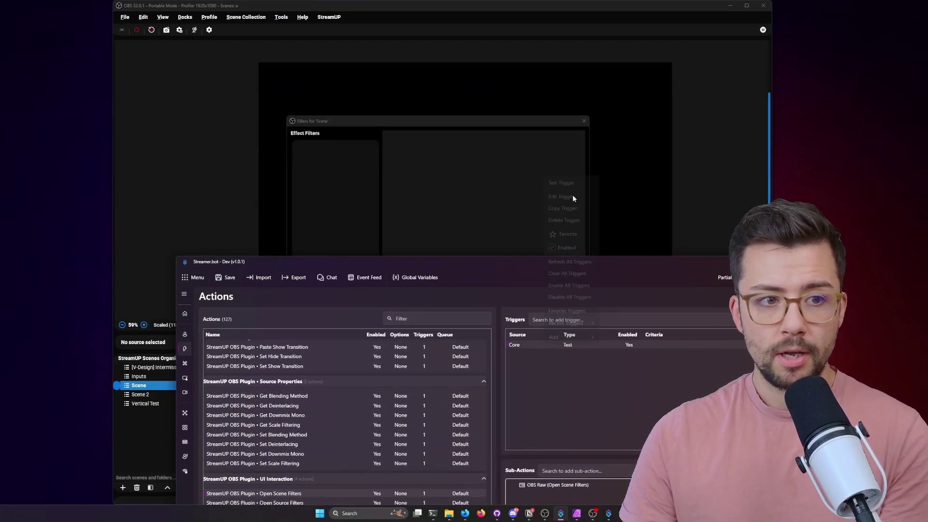
left_click(443, 123)
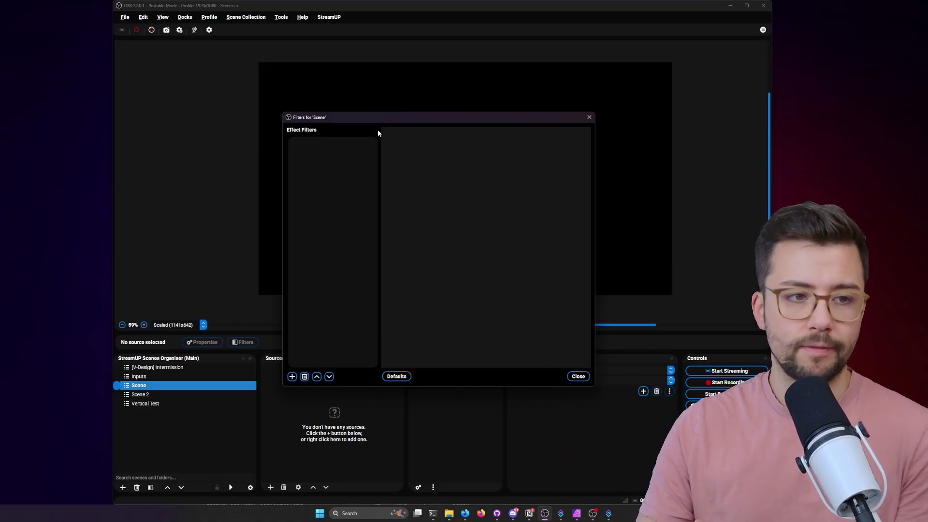
left_click(587, 120)
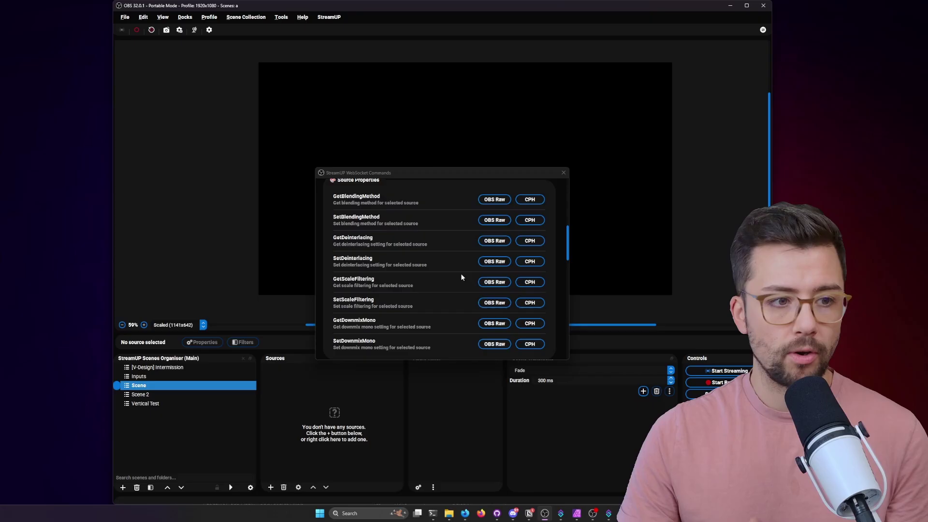
Examine the transition, File Management and UI Interaction entries in the WebSocket Commands list.
scroll(417, 294, "down", 10)
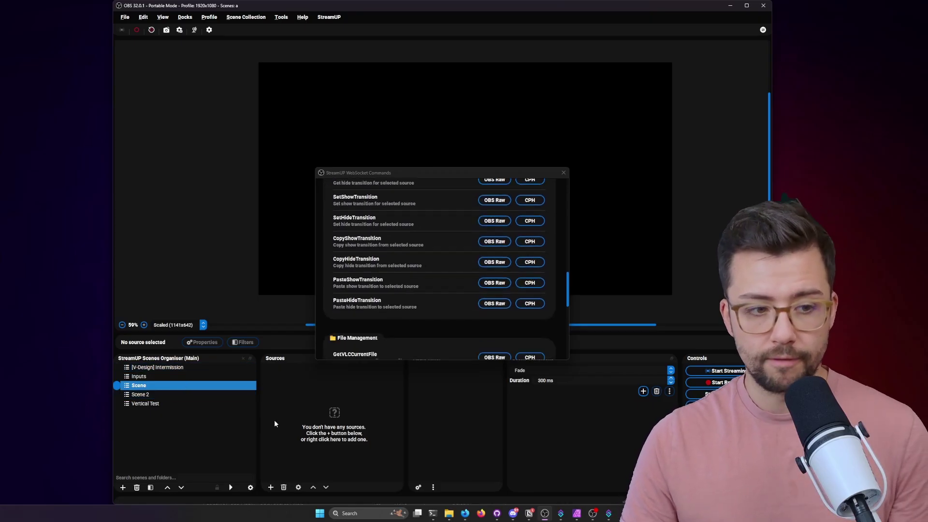
scroll(430, 305, "down", 6)
scroll(421, 350, "up", 3)
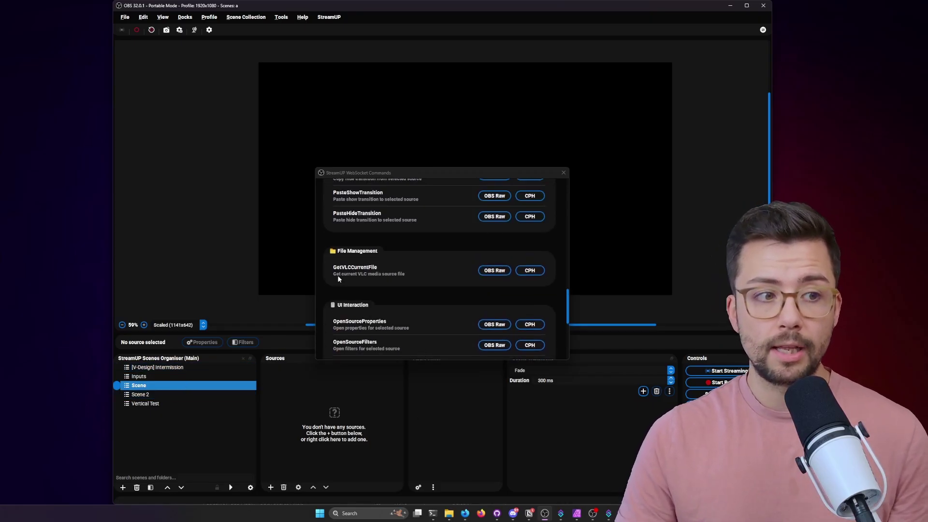
left_click(371, 271)
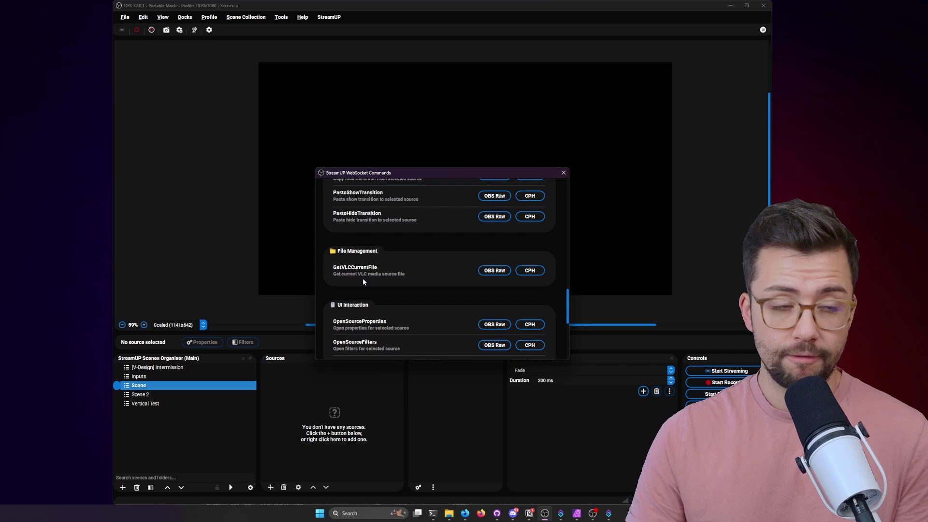
Switch to Firefox with the StreamUP OBS Plugin Commands product page and maximize its window.
left_click(463, 516)
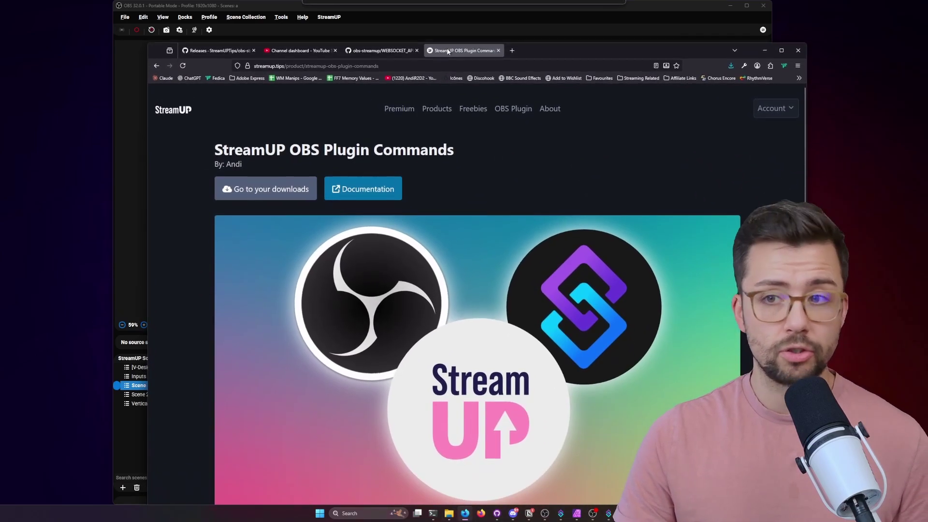
left_click_drag(438, 92, 441, 16)
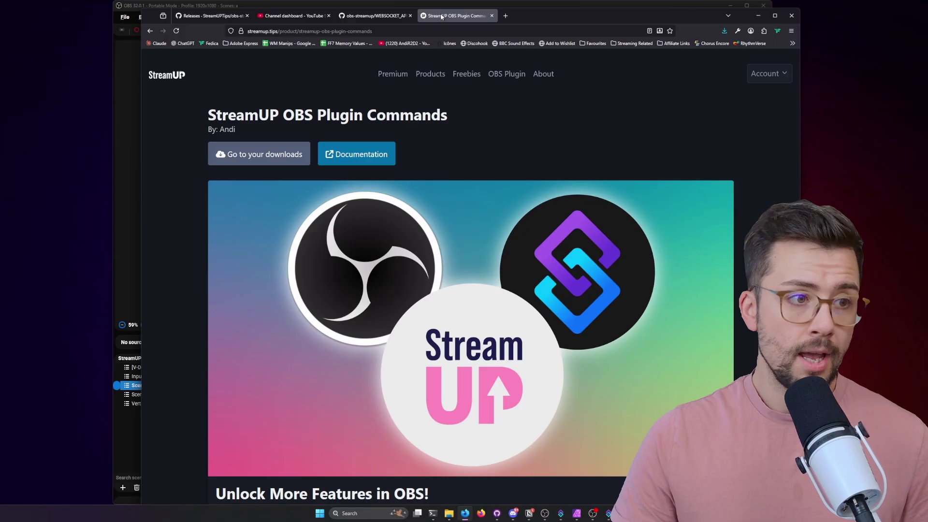
double_click(554, 16)
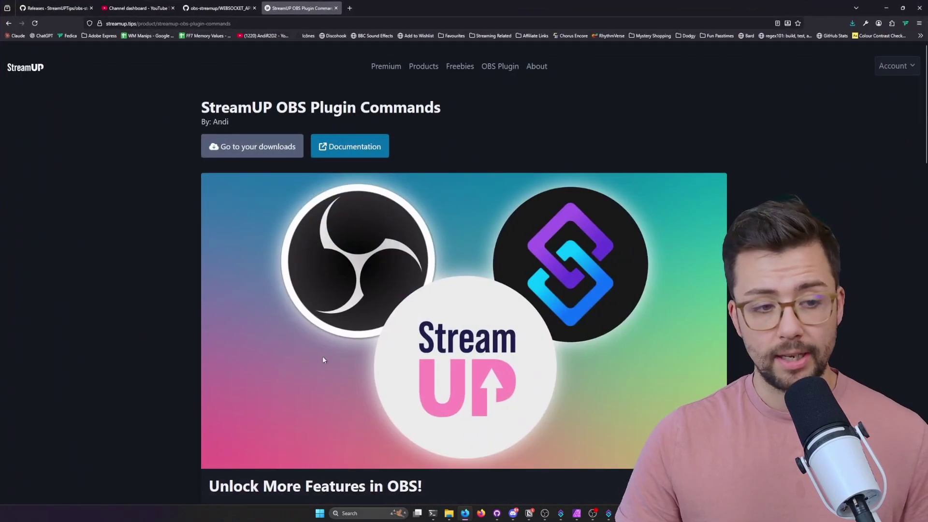
Examine the command descriptions on the product page and highlight the Transition Copy and Paste section's heading.
scroll(323, 360, "down", 5)
scroll(359, 315, "up", 5)
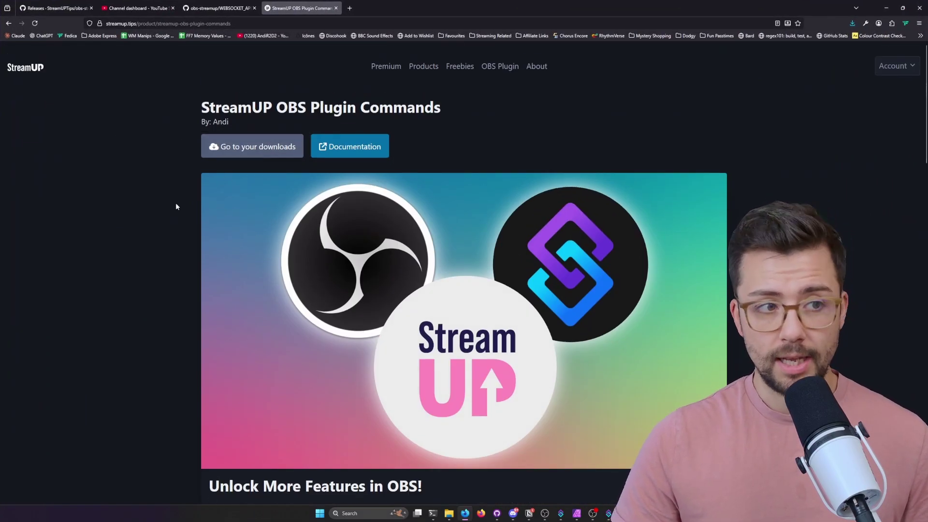
scroll(460, 107, "down", 15)
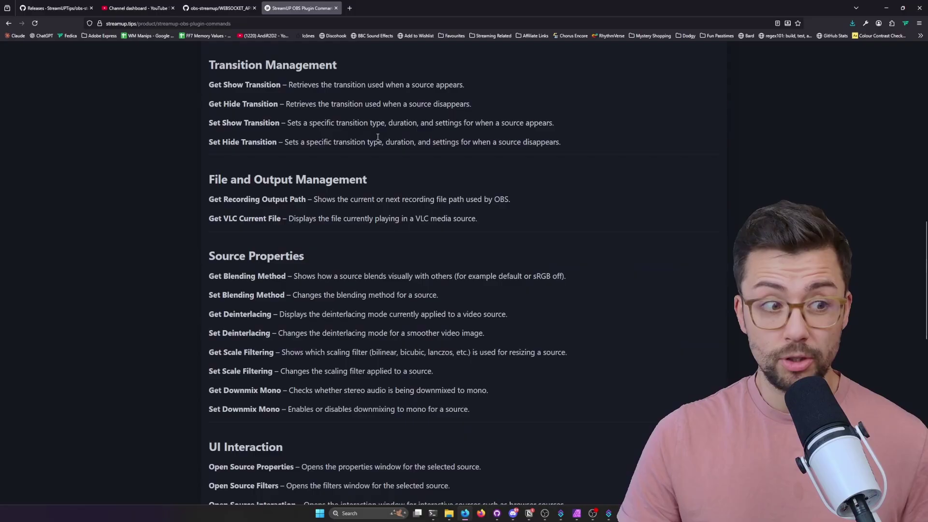
scroll(335, 190, "down", 3)
left_click_drag(485, 290, 209, 213)
scroll(286, 174, "up", 5)
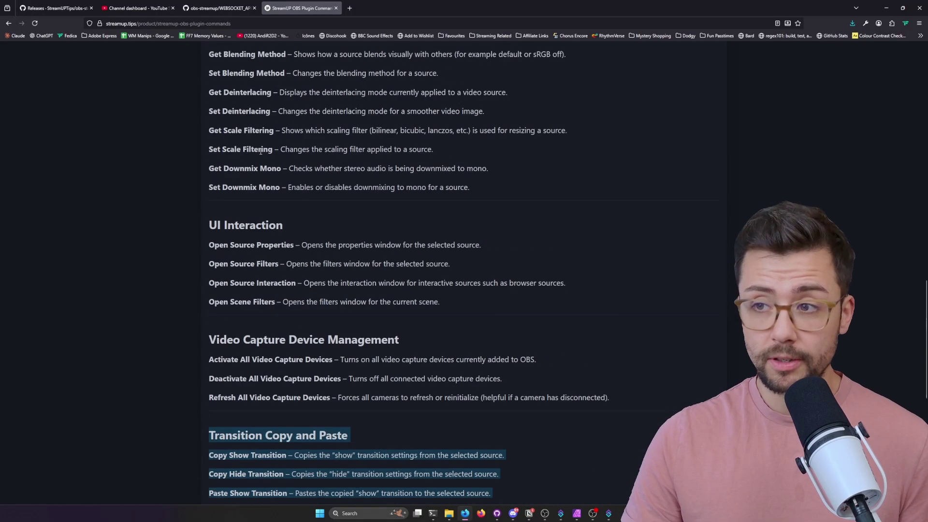
scroll(288, 176, "down", 5)
left_click(274, 178)
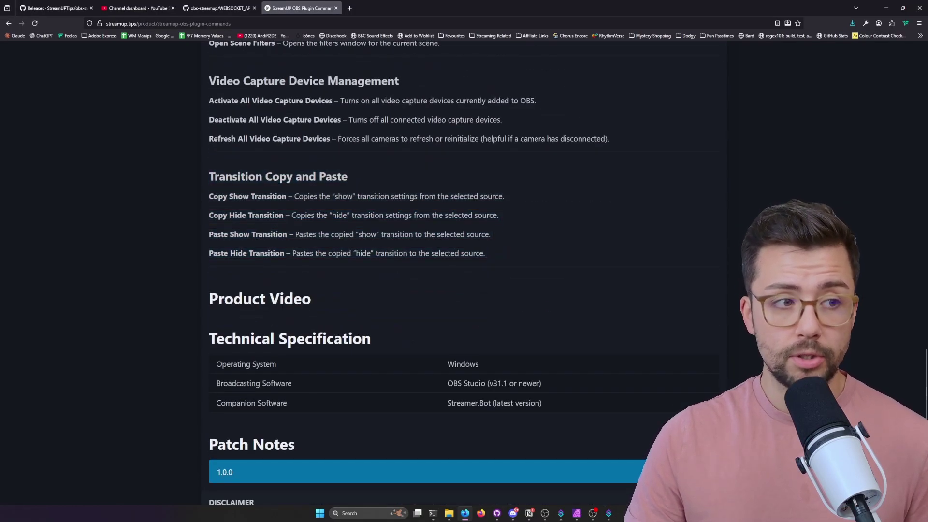
left_click_drag(215, 179, 258, 184)
triple_click(253, 180)
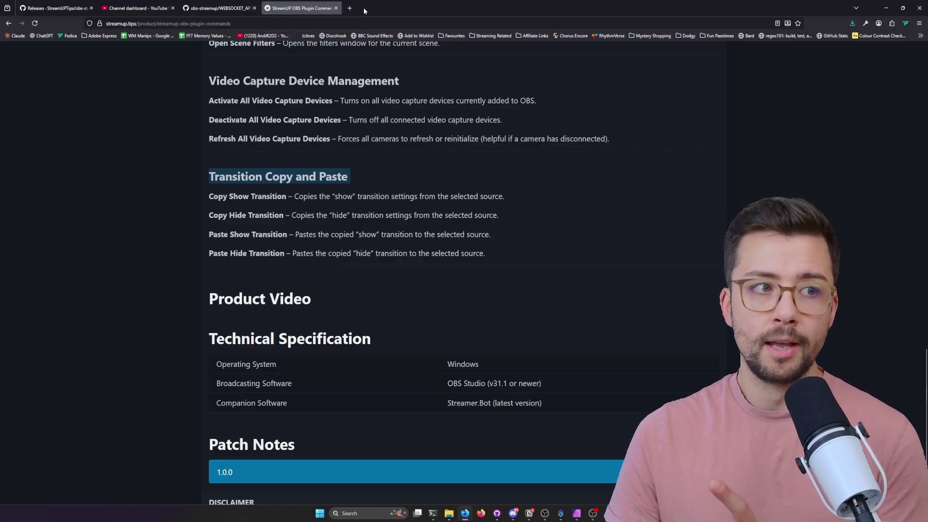
Minimize the browser, return to OBS and open the StreamUP plugin's About window.
left_click(886, 8)
left_click(563, 173)
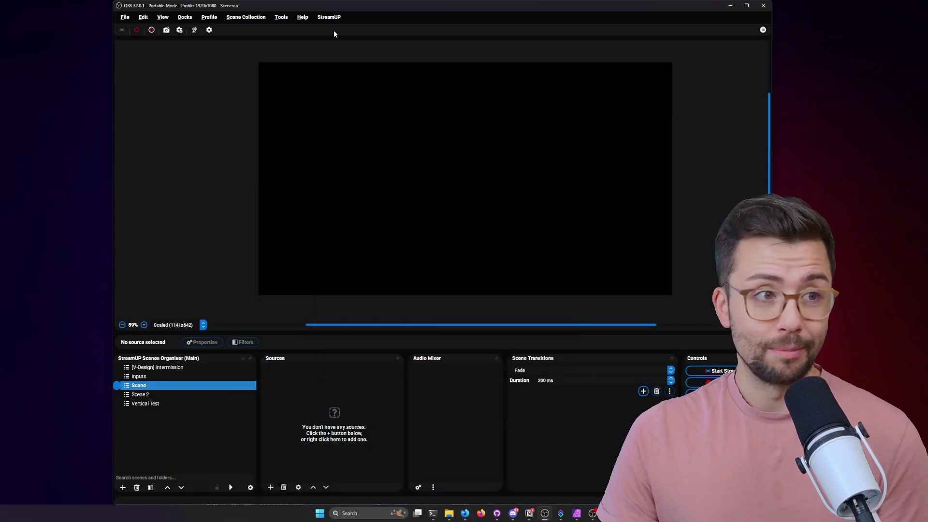
left_click(329, 17)
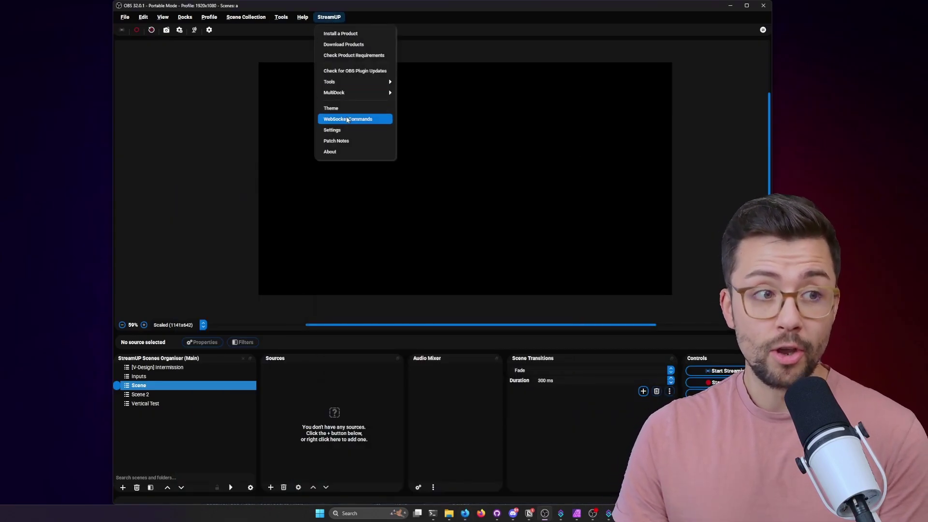
left_click(355, 152)
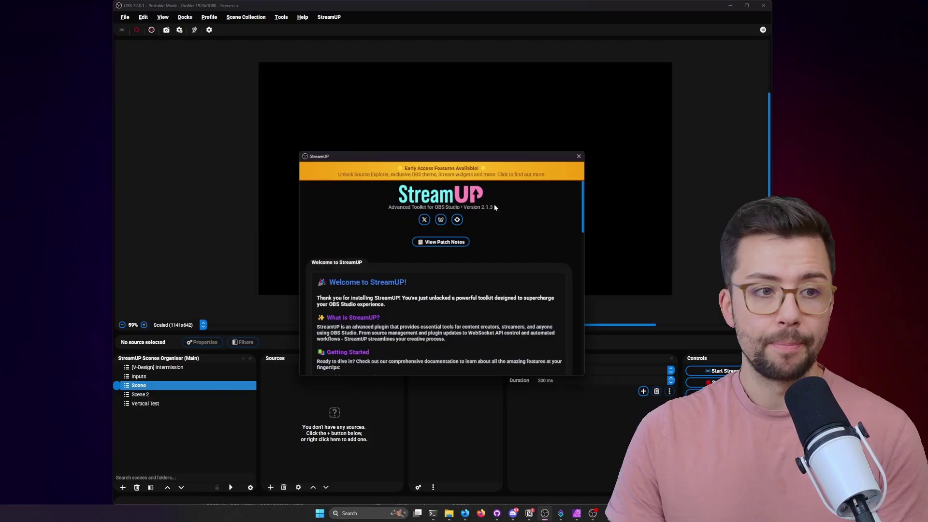
View the Source Explorer screenshots at full size in the Early Access Features window, and close that window.
left_click(460, 274)
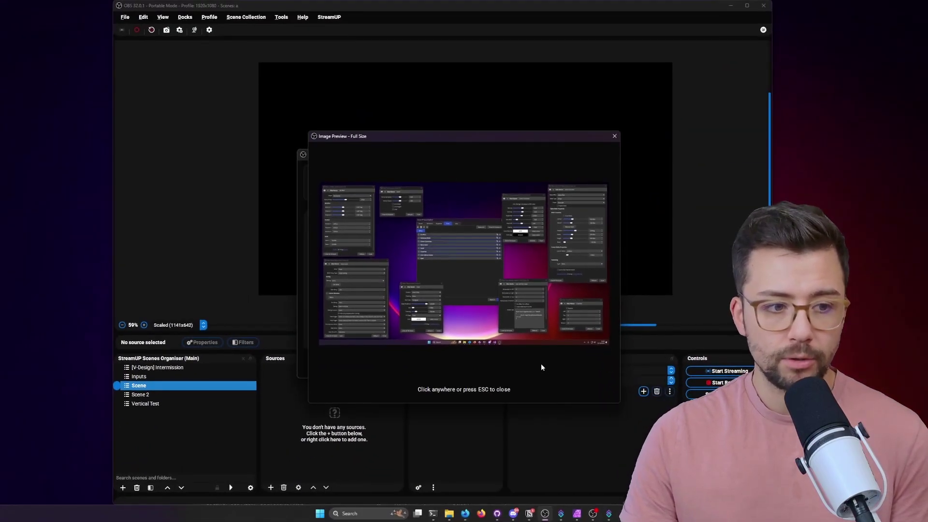
left_click(596, 320)
left_click(558, 278)
left_click(424, 252)
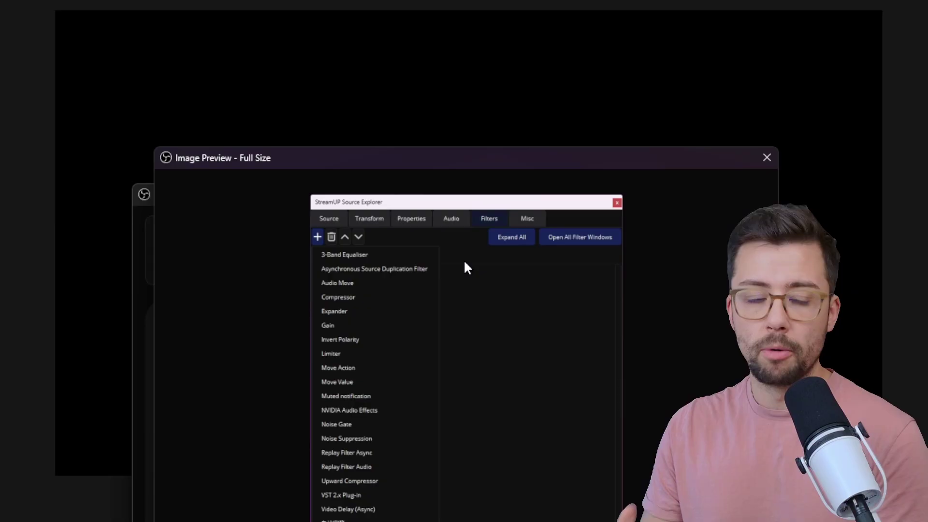
key("Escape")
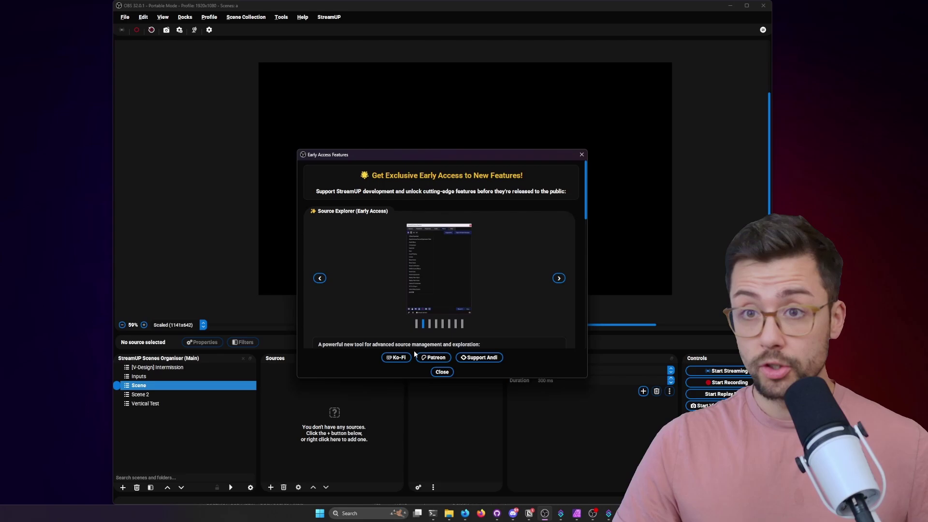
left_click(580, 154)
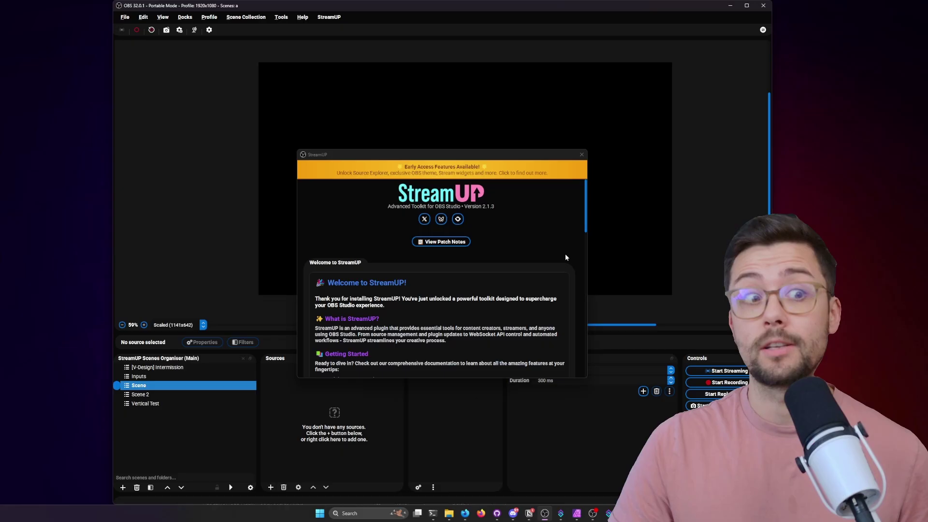
Close the StreamUP About window, and switch to Streamer.bot to open its Import dialog.
scroll(526, 242, "down", 1)
scroll(508, 234, "up", 1)
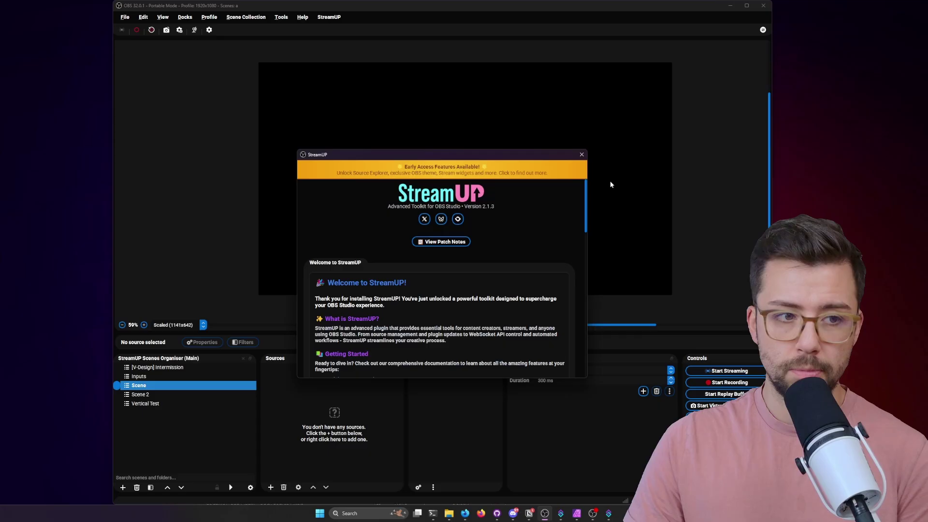
left_click(581, 154)
key("alt+Tab")
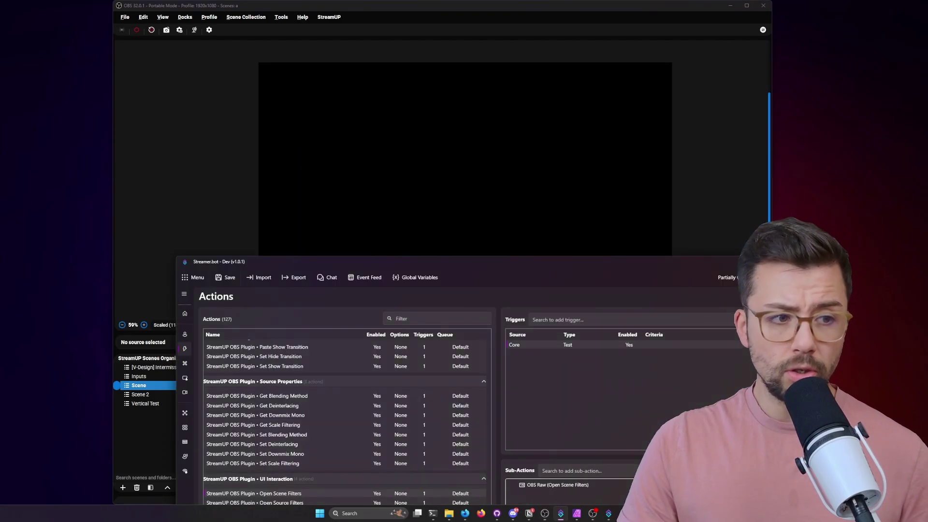
left_click_drag(510, 264, 506, 96)
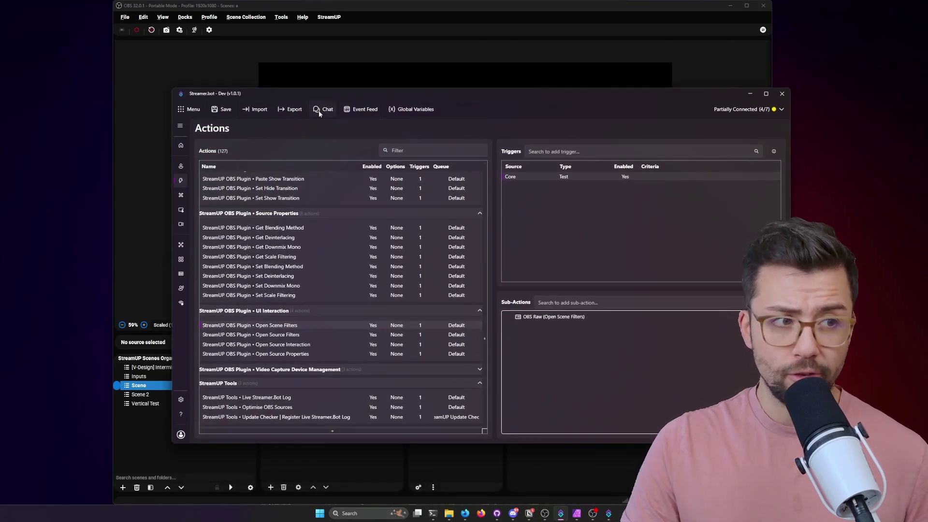
left_click(254, 110)
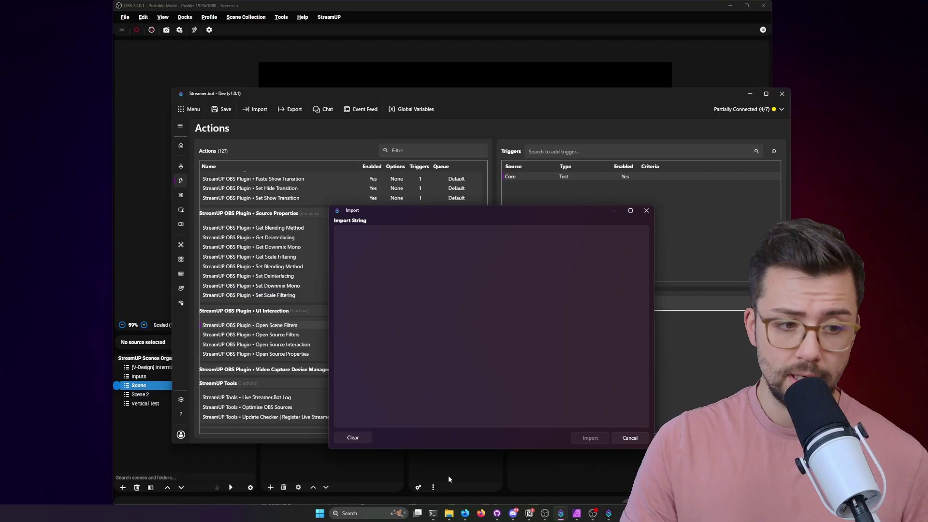
In File Explorer, open the folder D:\StreamUP\GitHub\Tools\Tools-StreamUP-OBS-Plugin-Commands\2 - BOT INSTALL.
mouse_move(449, 513)
left_click(427, 475)
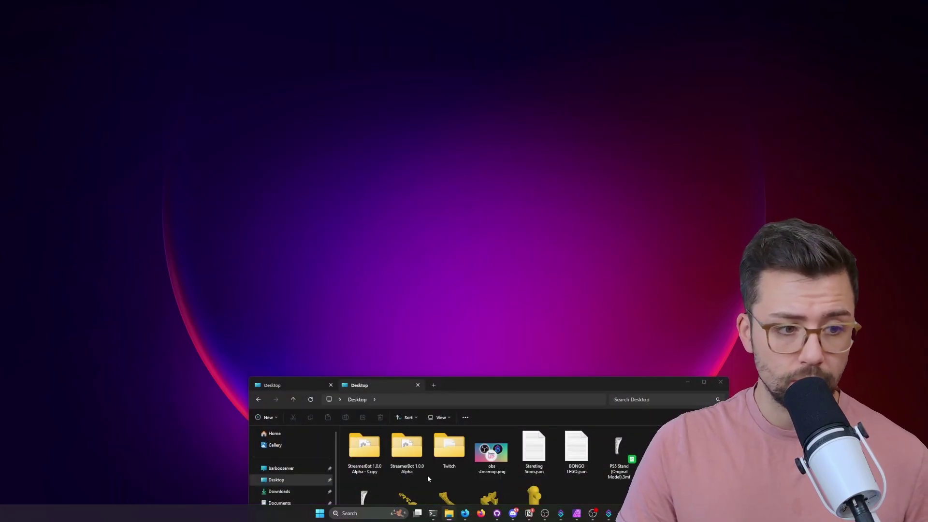
left_click_drag(480, 389, 577, 57)
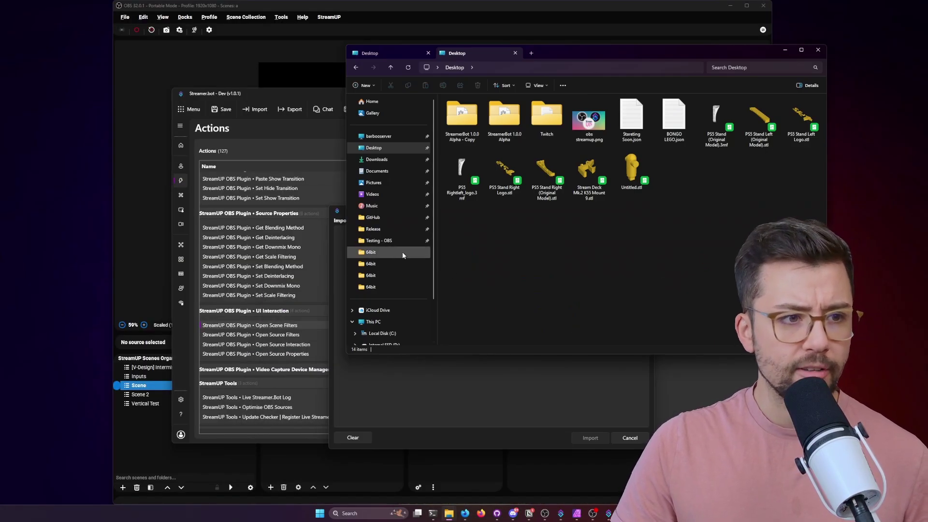
scroll(402, 251, "down", 2)
left_click(392, 297)
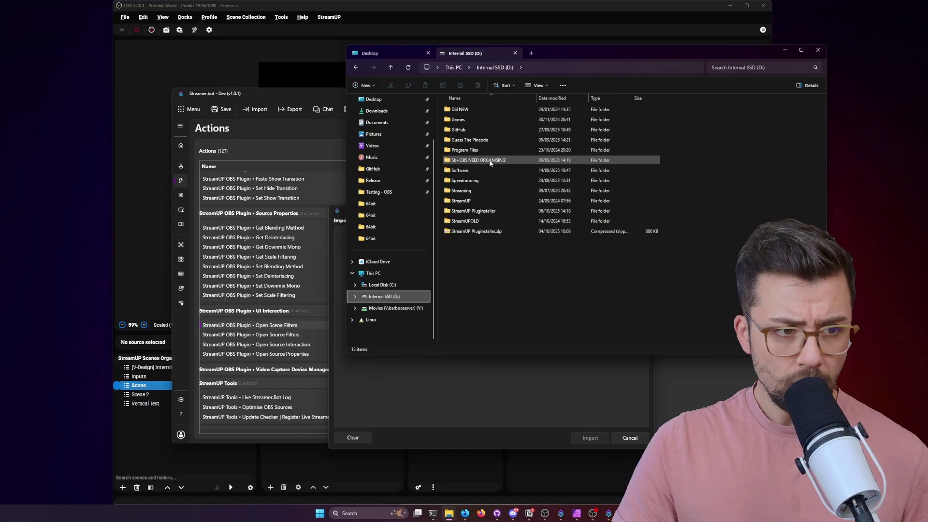
left_click(469, 201)
double_click(469, 201)
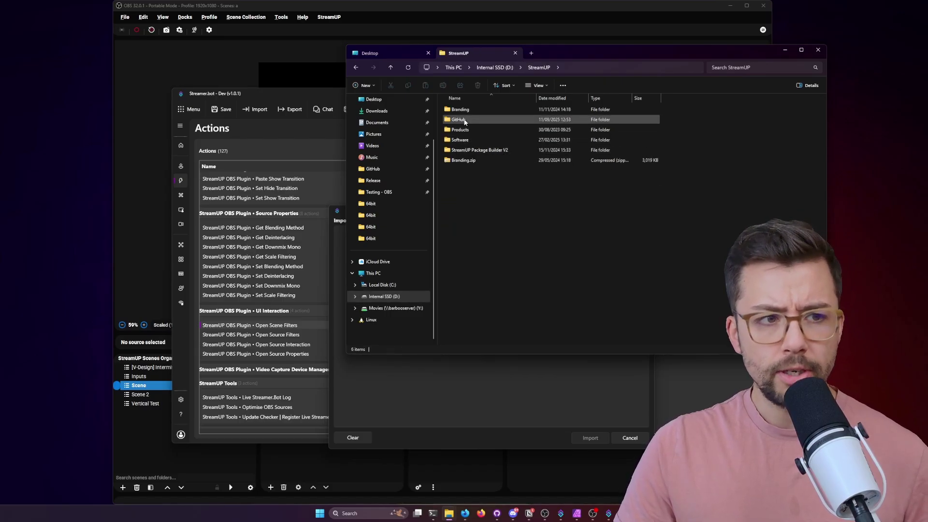
double_click(463, 119)
double_click(457, 270)
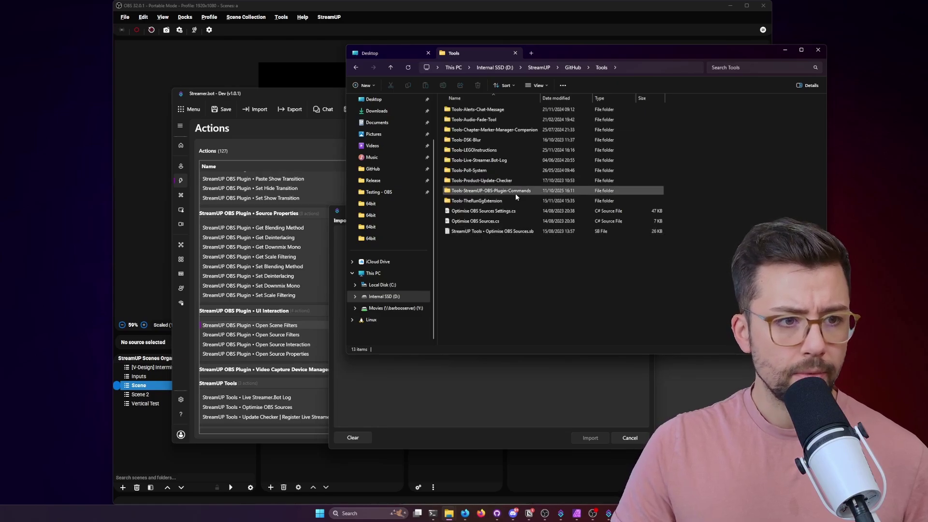
double_click(515, 193)
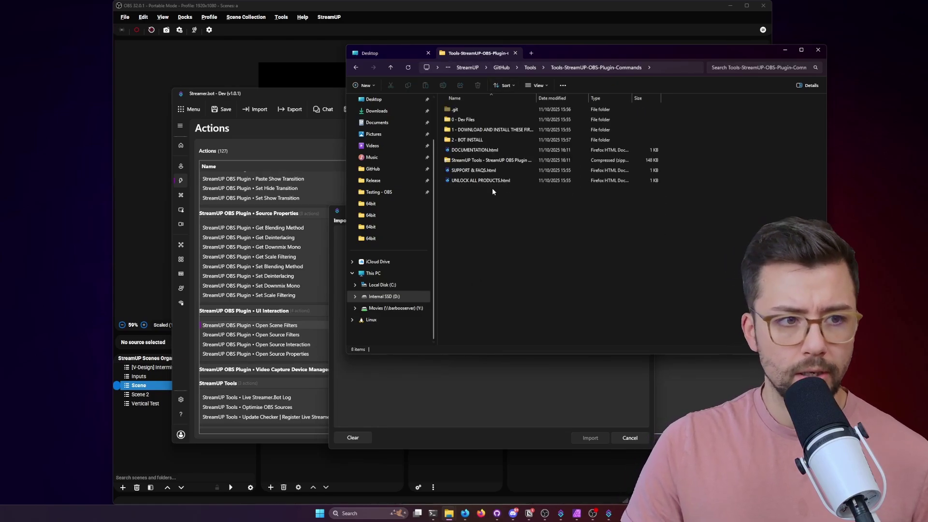
double_click(480, 139)
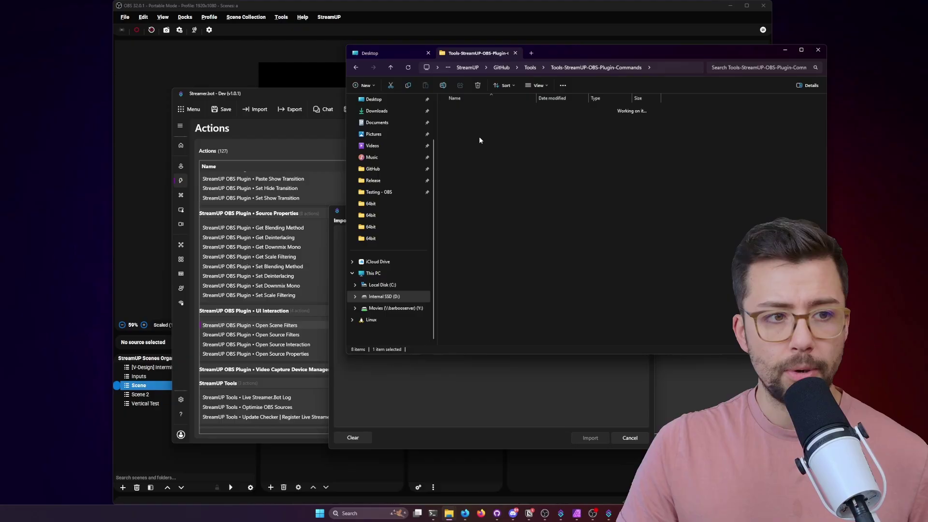
Load the StreamUP OBS Plugin Commands .sb file into the Import dialog and review the actions it contains.
left_click_drag(601, 48, 634, 35)
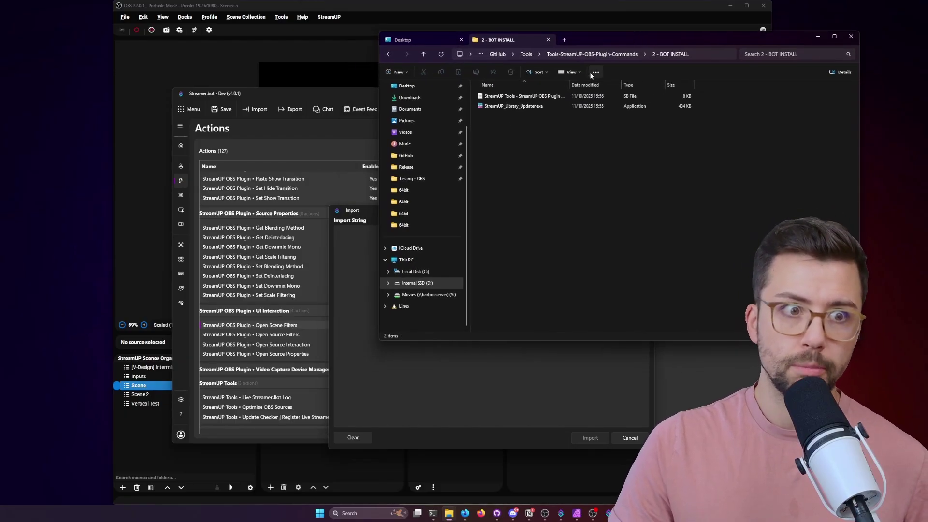
left_click_drag(521, 96, 427, 381)
scroll(493, 365, "down", 10)
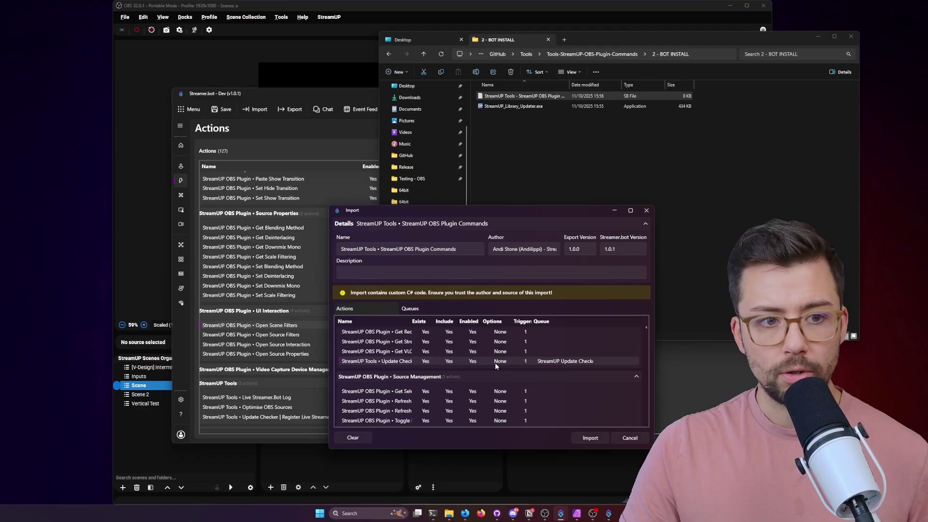
scroll(489, 369, "down", 2)
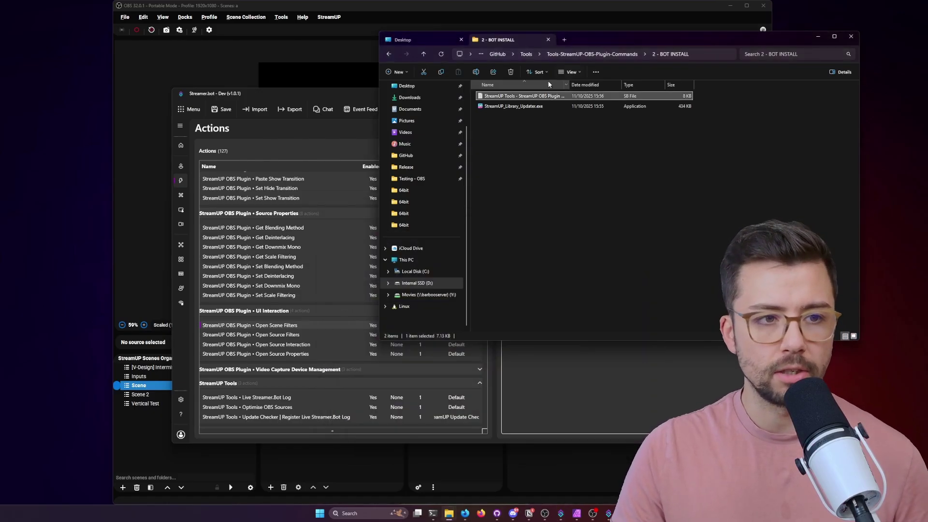
Open the StreamUP OBS Plugin Commands .sb file in Notepad, copy the entire import string and close Notepad.
key("Return")
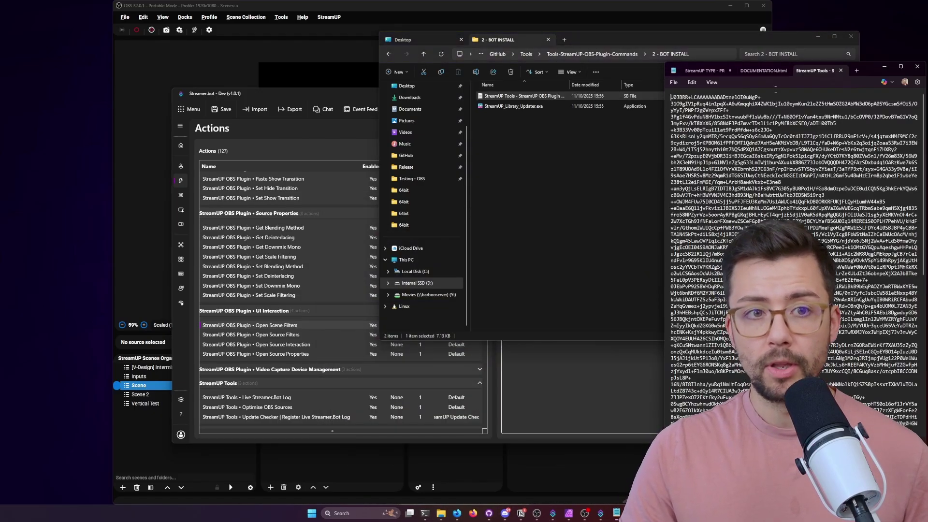
left_click_drag(854, 68, 625, 106)
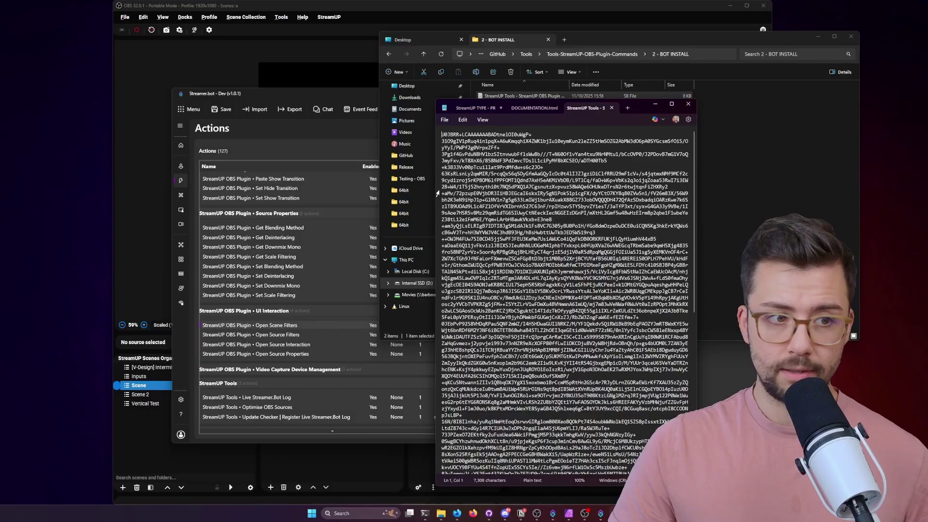
left_click_drag(434, 193, 307, 194)
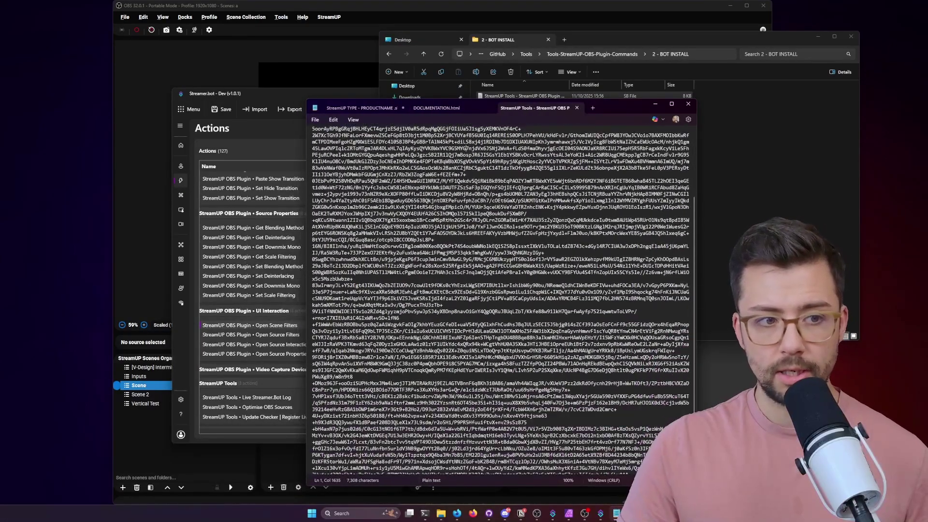
key("ctrl+a")
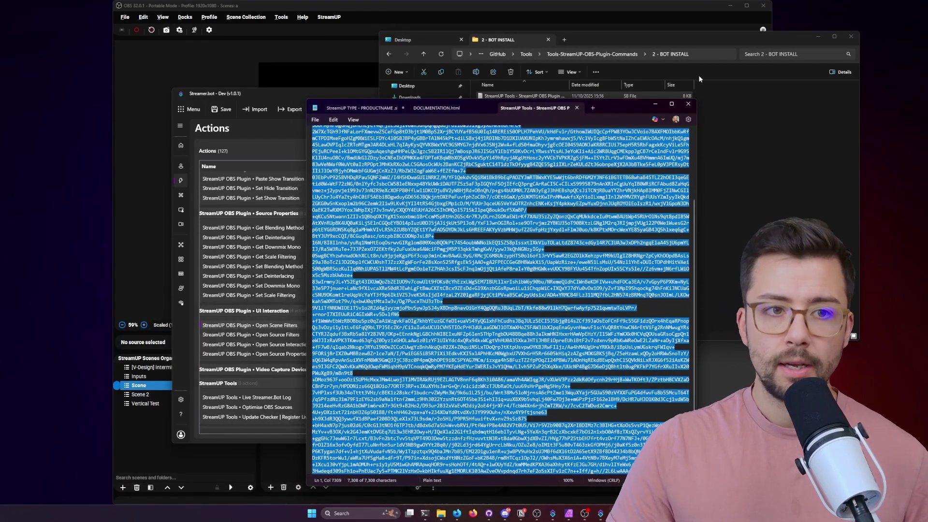
left_click(688, 103)
Paste the copied import string into Streamer.bot's Import dialog, and close the dialog without importing.
left_click(542, 371)
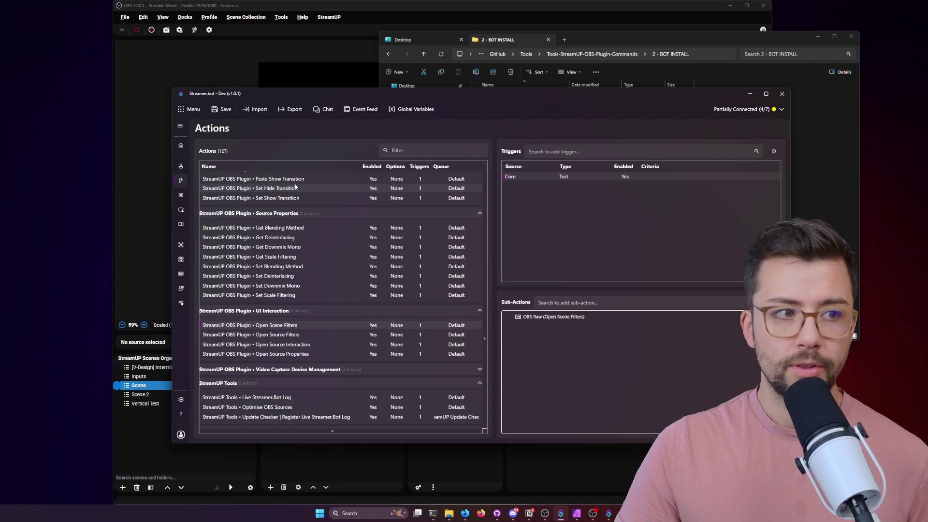
left_click(255, 109)
key("ctrl+v")
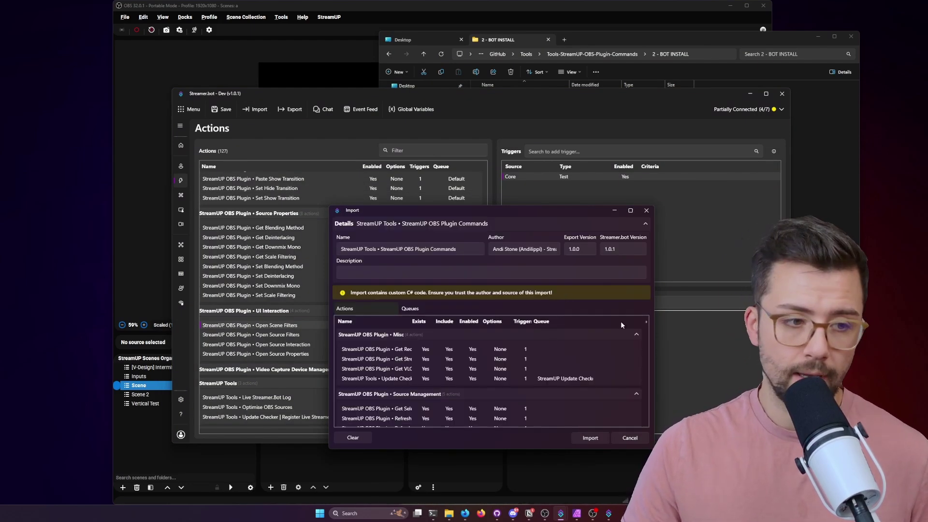
left_click(646, 210)
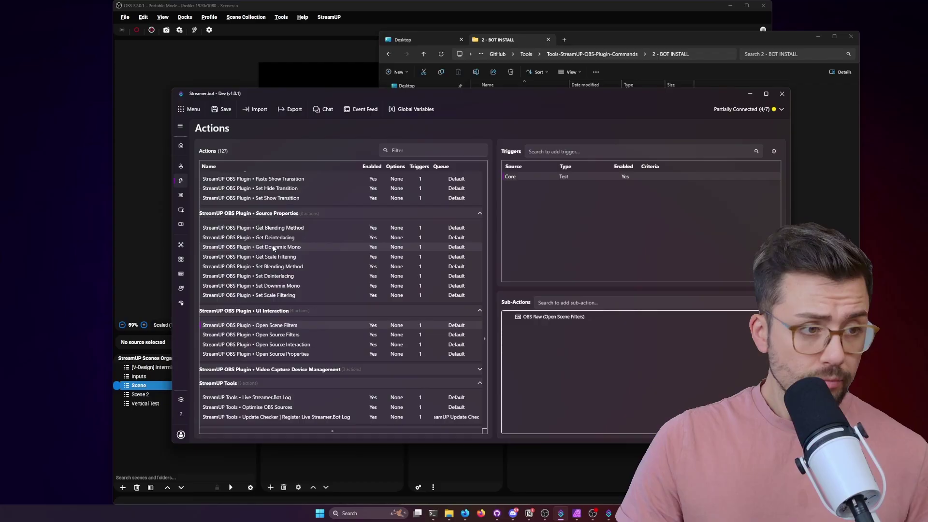
Examine the Get Selected Source, Refresh Audio Monitoring and Set Show Transition actions, including the Refresh Audio Monitoring action's trigger options.
scroll(273, 253, "up", 3)
scroll(273, 253, "up", 2)
left_click(287, 218)
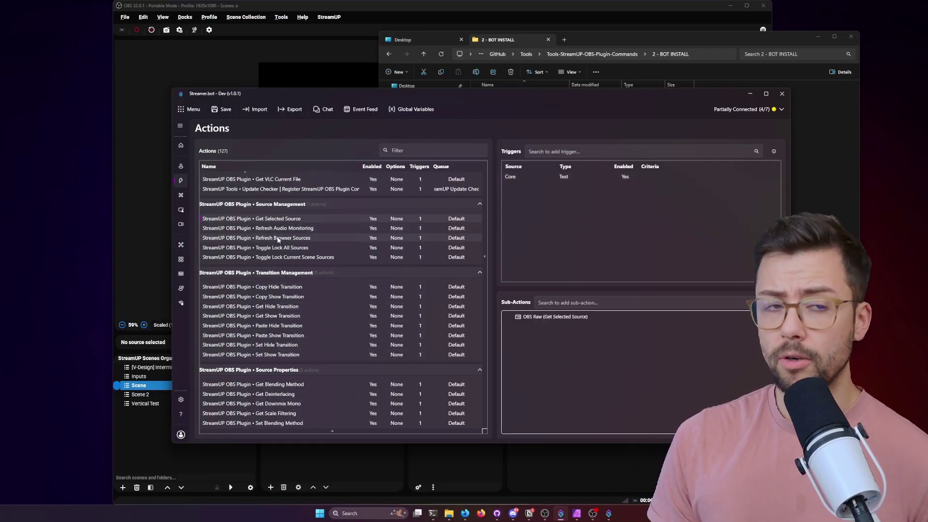
left_click(310, 230)
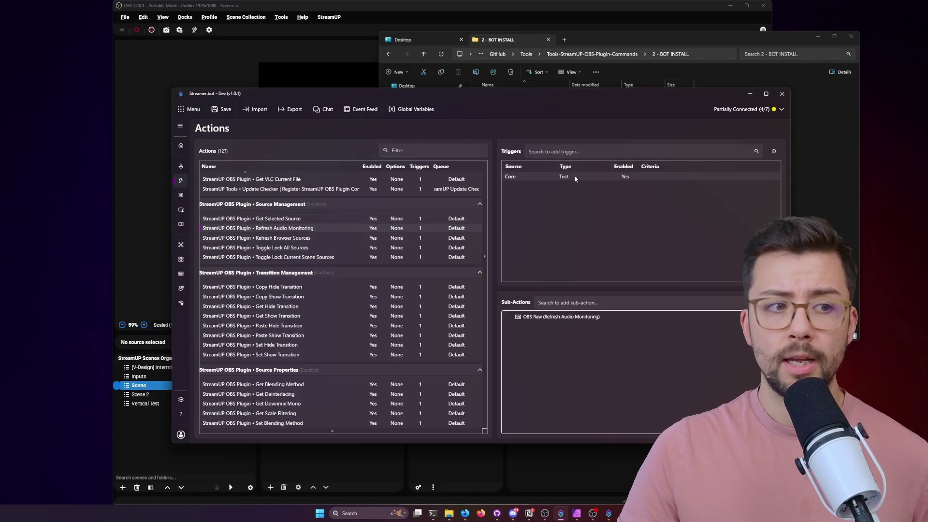
right_click(535, 173)
left_click(587, 109)
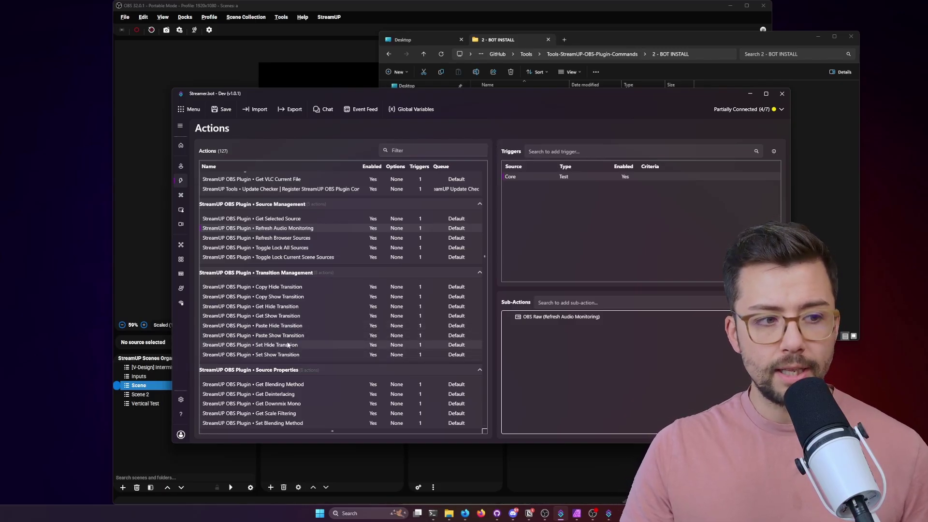
left_click(292, 355)
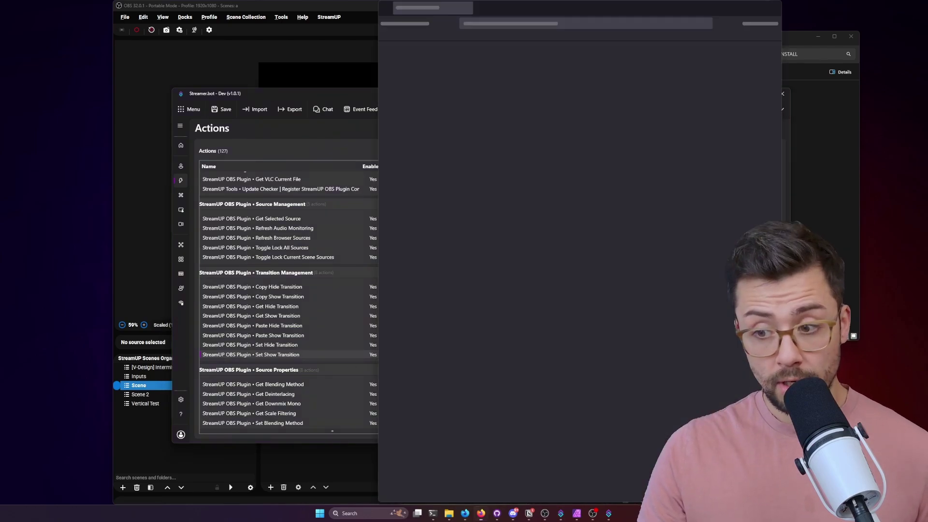
Switch to Firefox and examine the Overview and Connection Information sections of WEBSOCKET_API_DOCUMENTATION.md on GitHub.
left_click(772, 7)
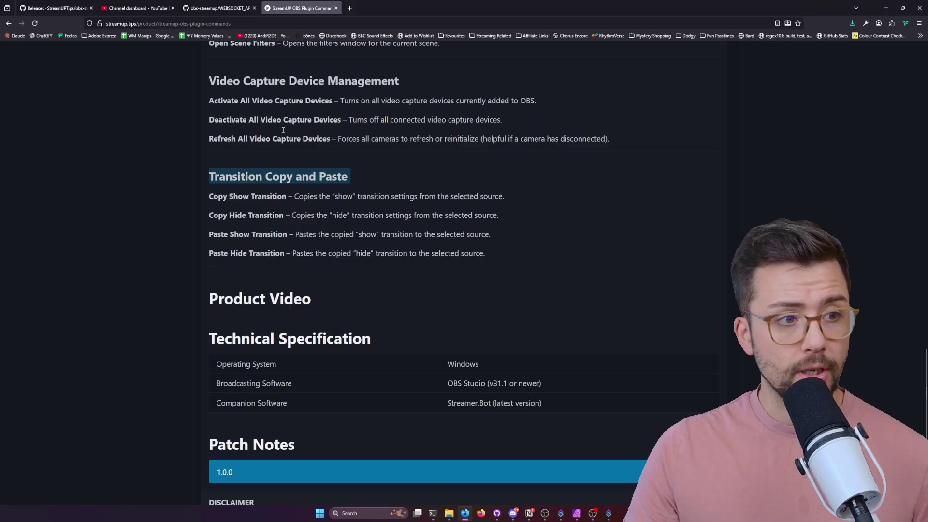
scroll(353, 215, "up", 15)
key("ctrl+shift+Tab")
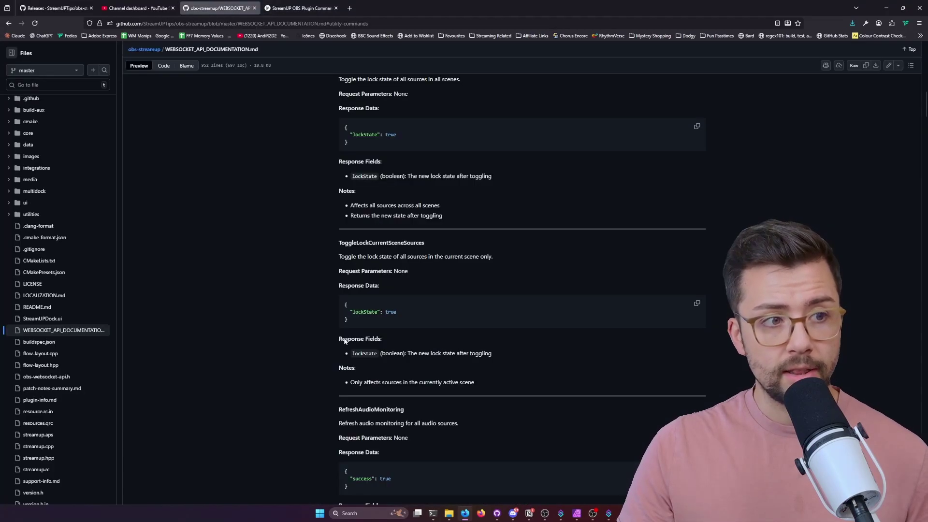
scroll(344, 340, "up", 20)
scroll(387, 223, "down", 4)
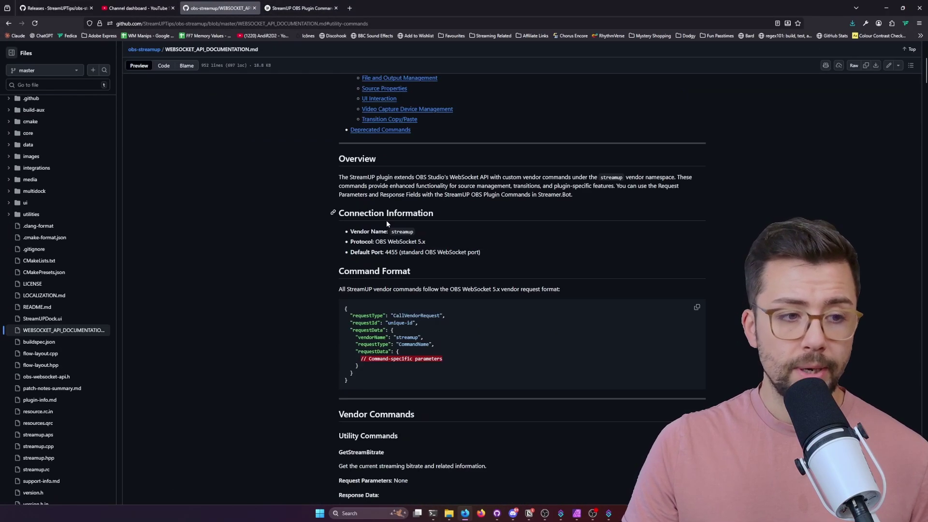
Examine the vendor command sections of the WebSocket API documentation, including the valid modes and response fields of GetDeinterlacing.
scroll(387, 224, "down", 20)
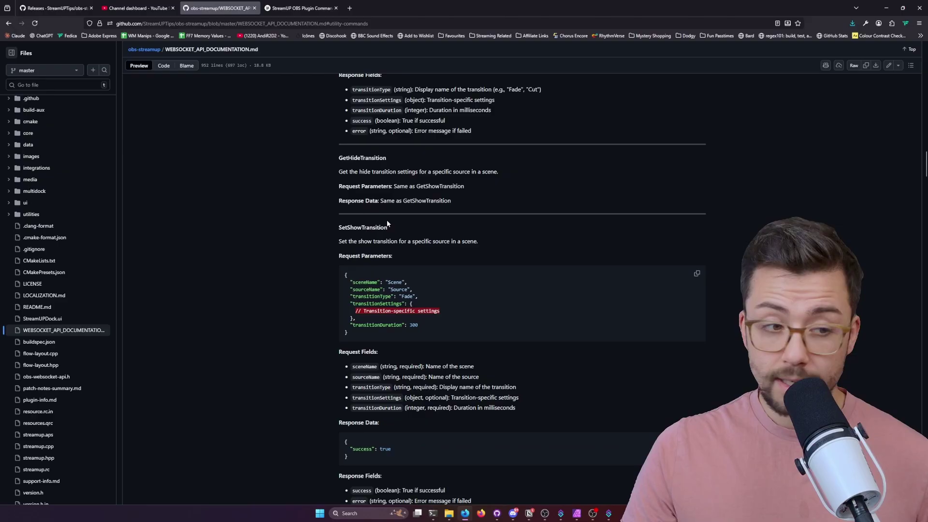
scroll(387, 223, "down", 20)
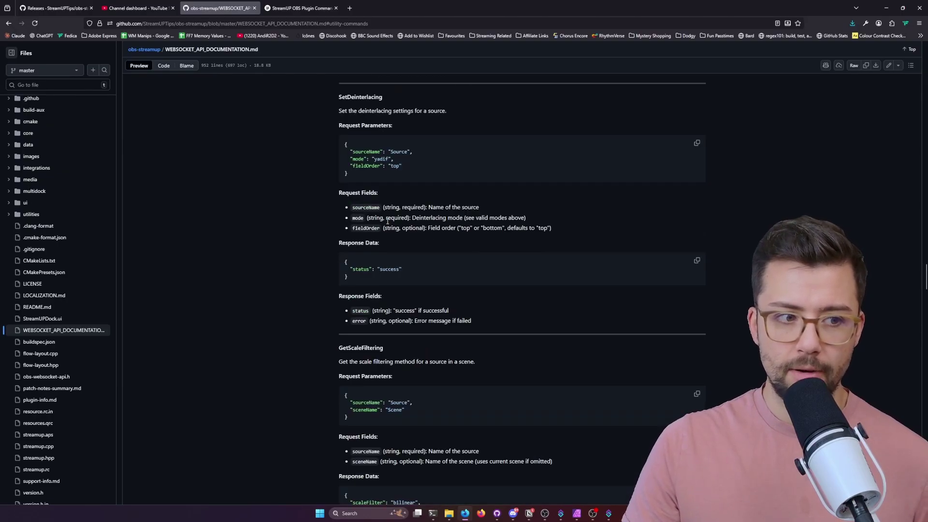
scroll(387, 221, "down", 15)
scroll(431, 266, "up", 15)
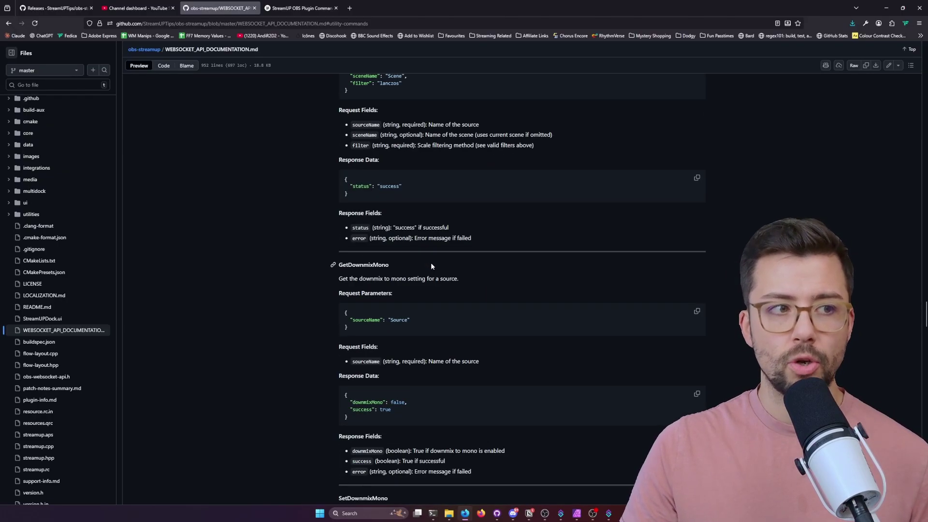
scroll(430, 263, "down", 5)
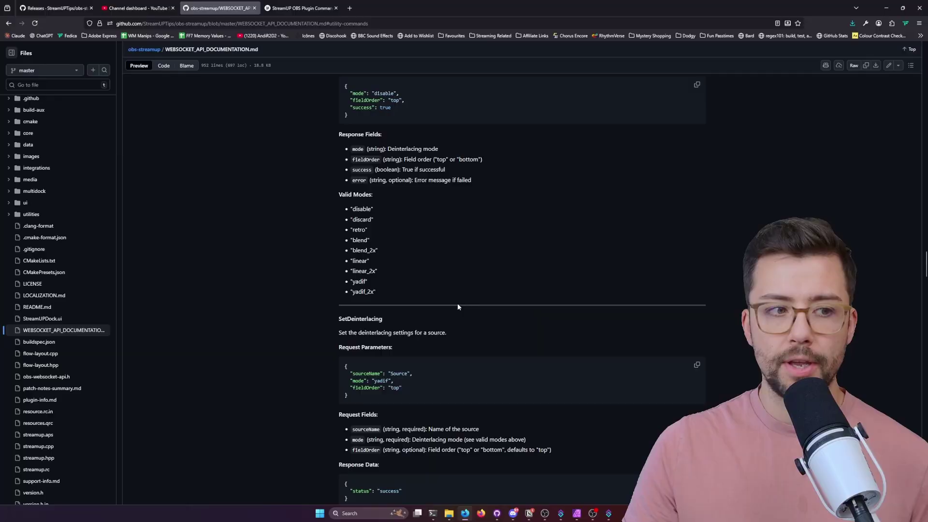
left_click_drag(457, 303, 363, 209)
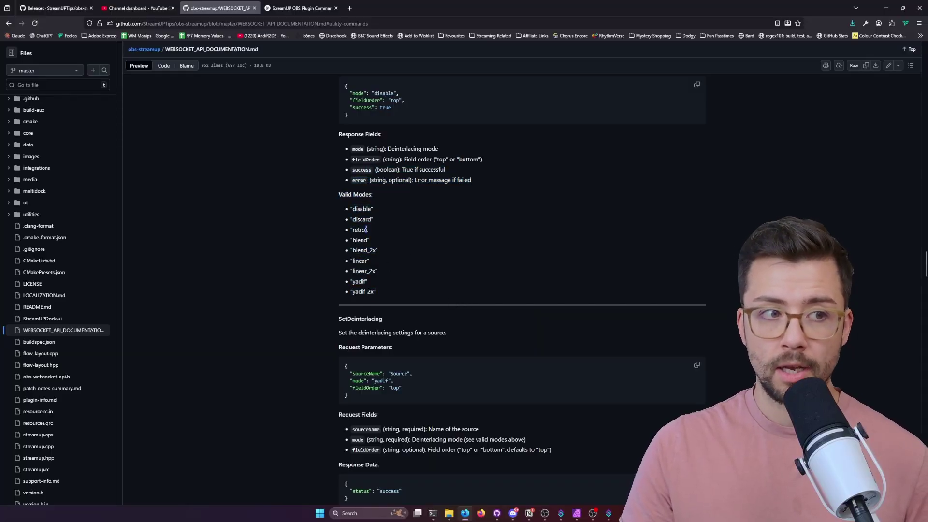
scroll(366, 229, "up", 4)
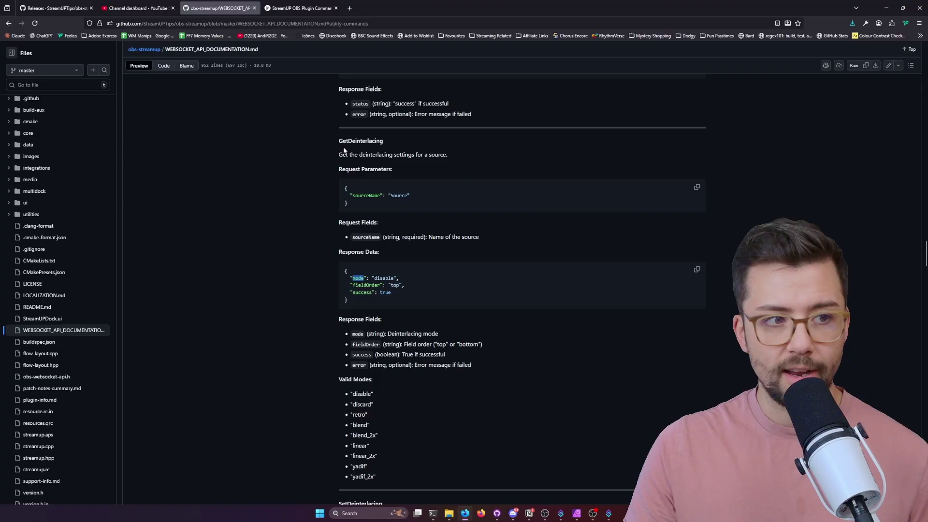
scroll(344, 150, "down", 8)
scroll(423, 358, "down", 20)
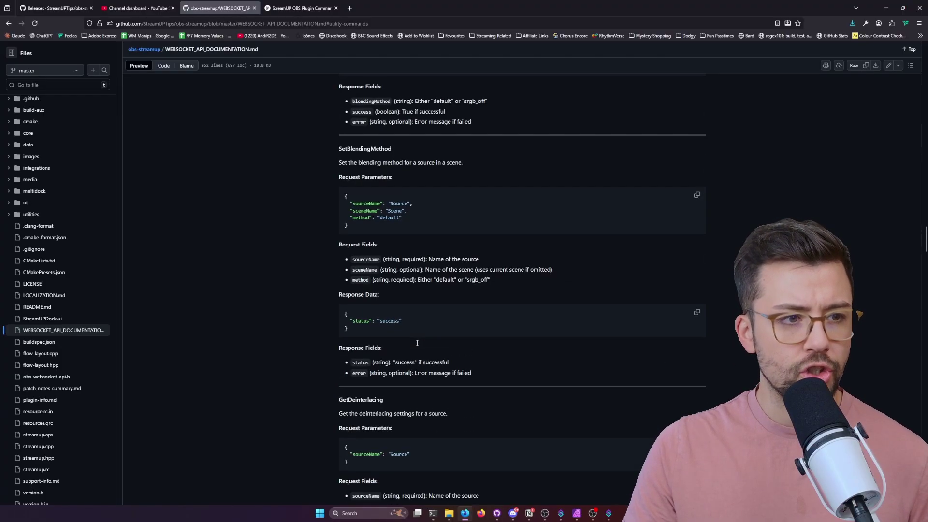
scroll(416, 341, "up", 20)
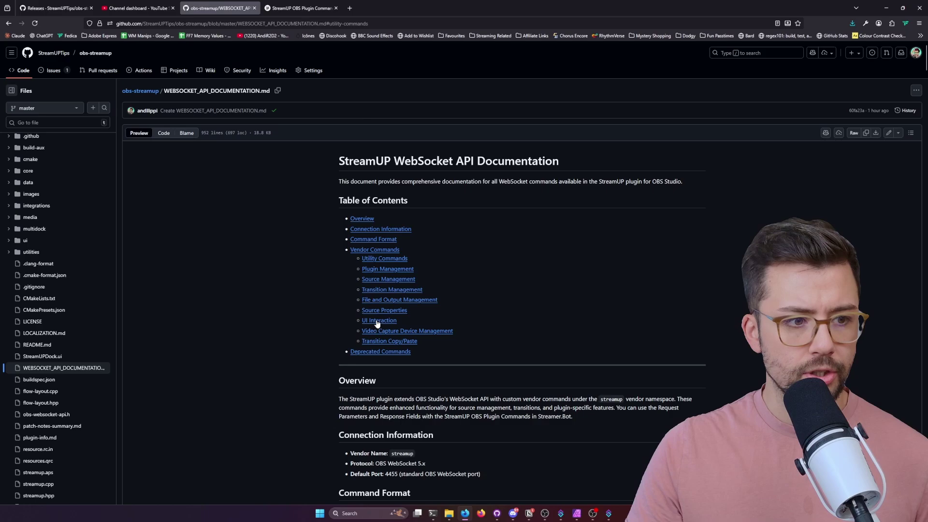
Go to the Transition Management section and examine the GetShowTransition response data, including transitionType, transitionSettings and transitionDuration.
left_click(391, 289)
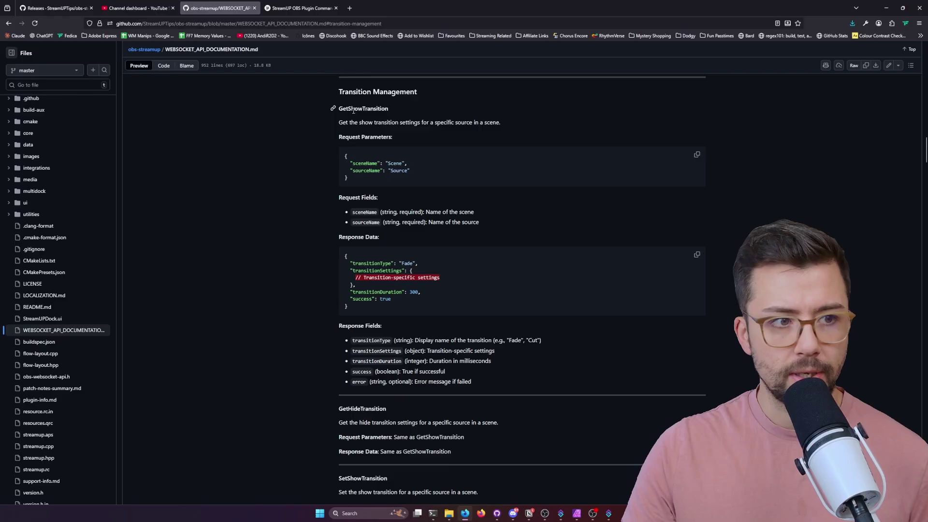
triple_click(374, 266)
left_click(373, 266)
double_click(383, 272)
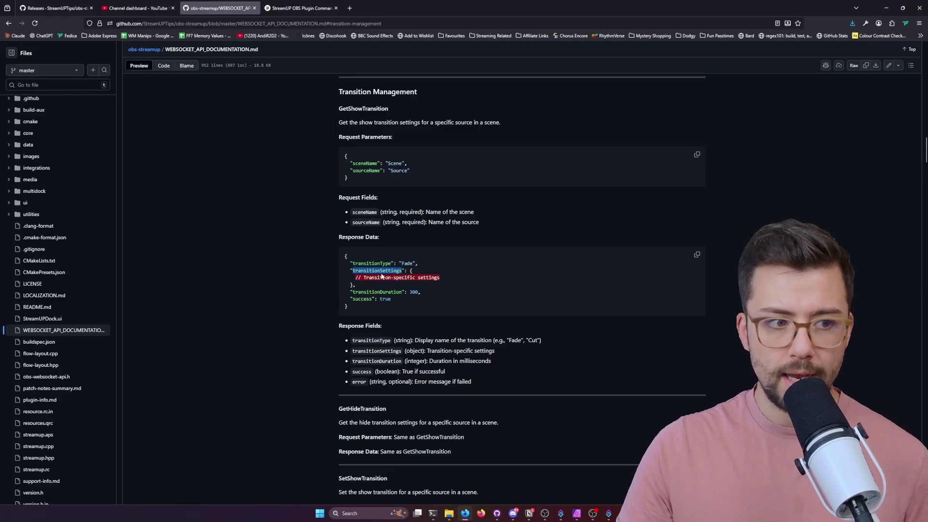
left_click(384, 293)
triple_click(384, 293)
Examine the SetShowTransition request parameters and its request fields, such as transitionSettings, transitionDuration and sceneName.
scroll(370, 305, "down", 6)
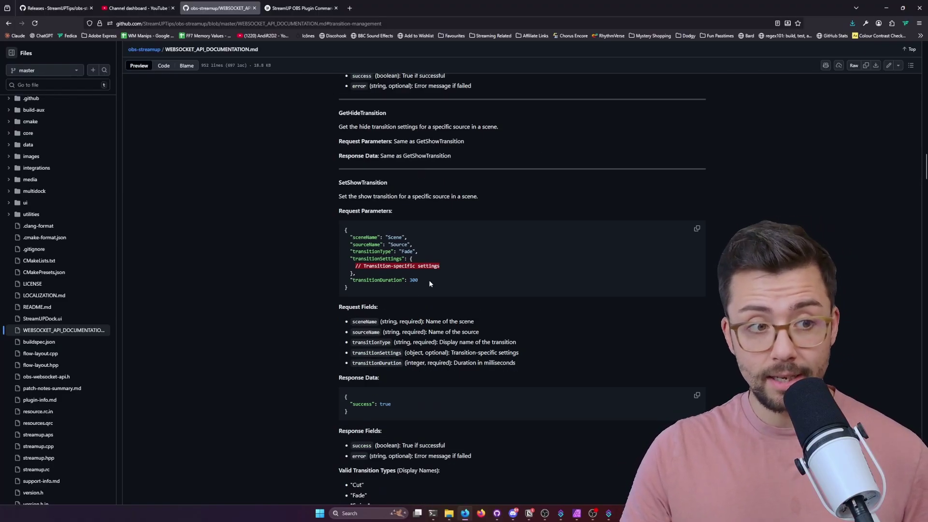
triple_click(378, 251)
double_click(379, 259)
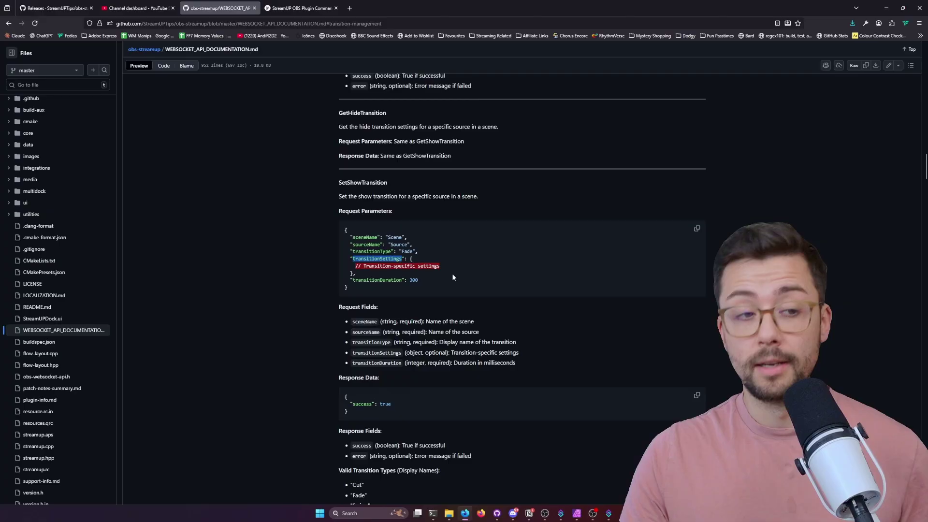
left_click(371, 282)
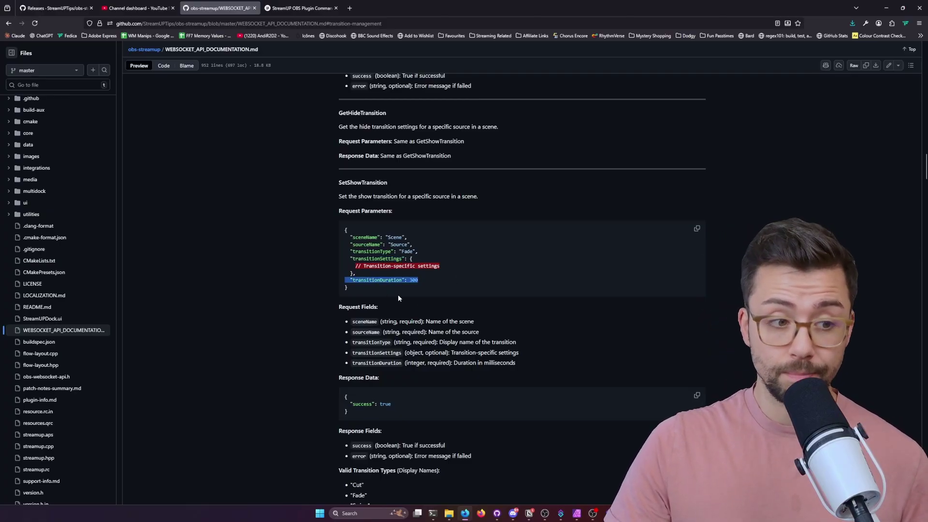
left_click(353, 321)
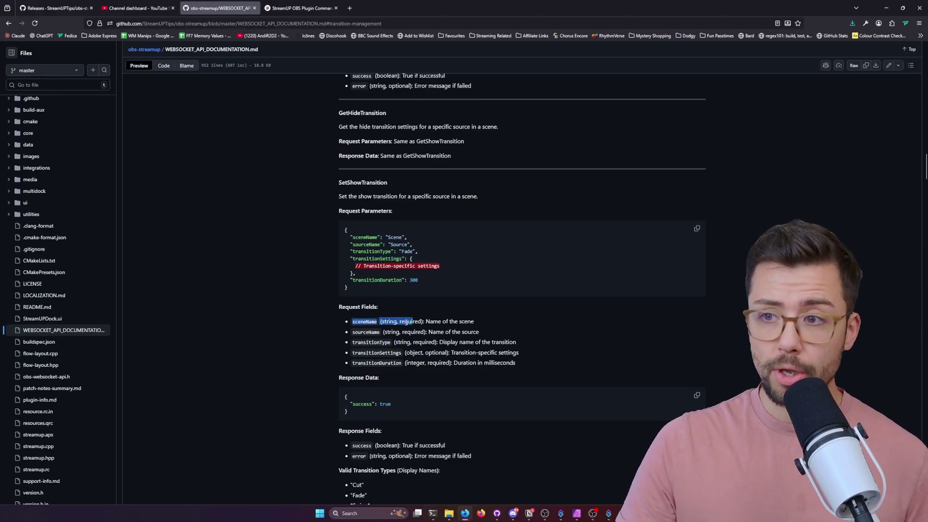
left_click(364, 324)
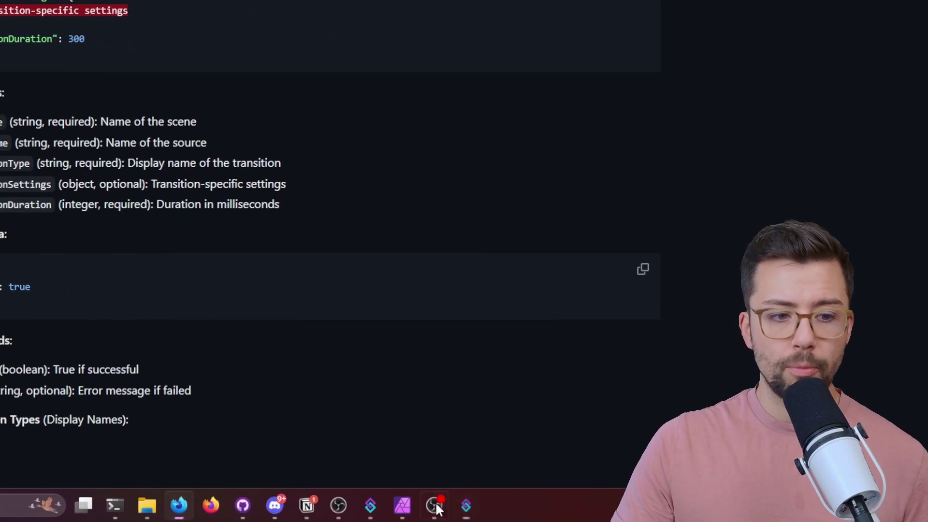
Switch to Streamer.bot and look through the StreamUP OBS Plugin action groups from Misc to Video Capture Device Management.
left_click(434, 505)
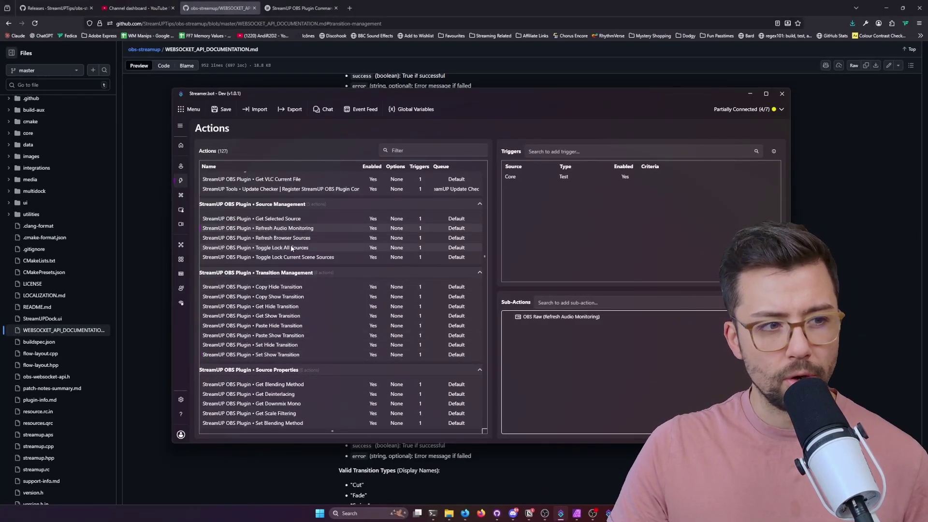
left_click(278, 220)
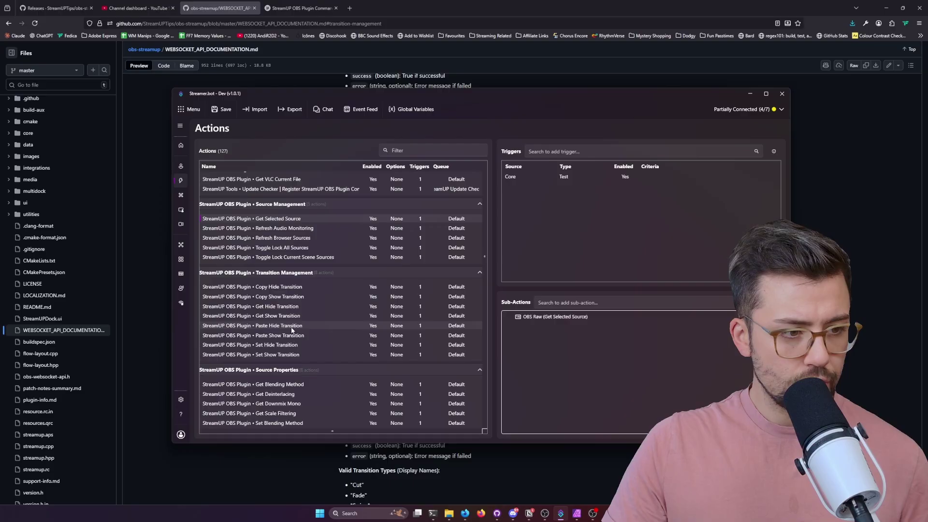
scroll(293, 321, "down", 3)
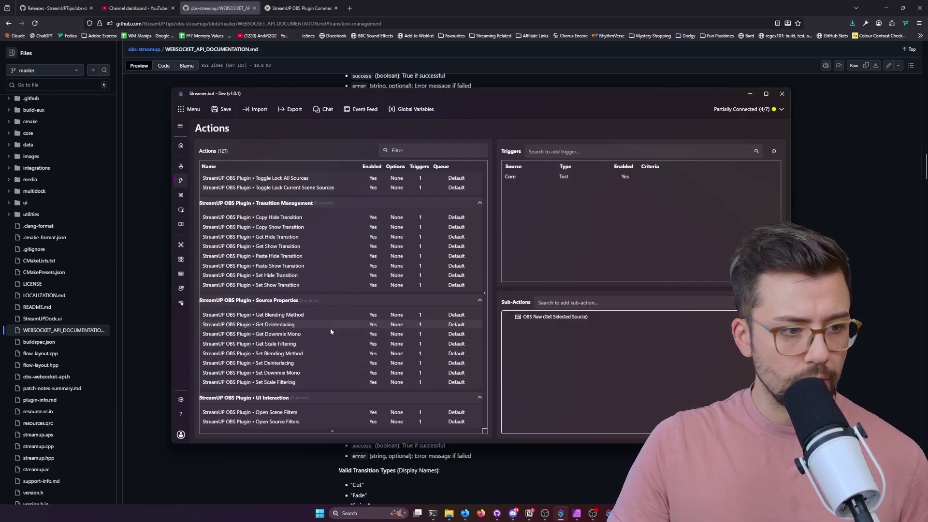
scroll(333, 334, "down", 2)
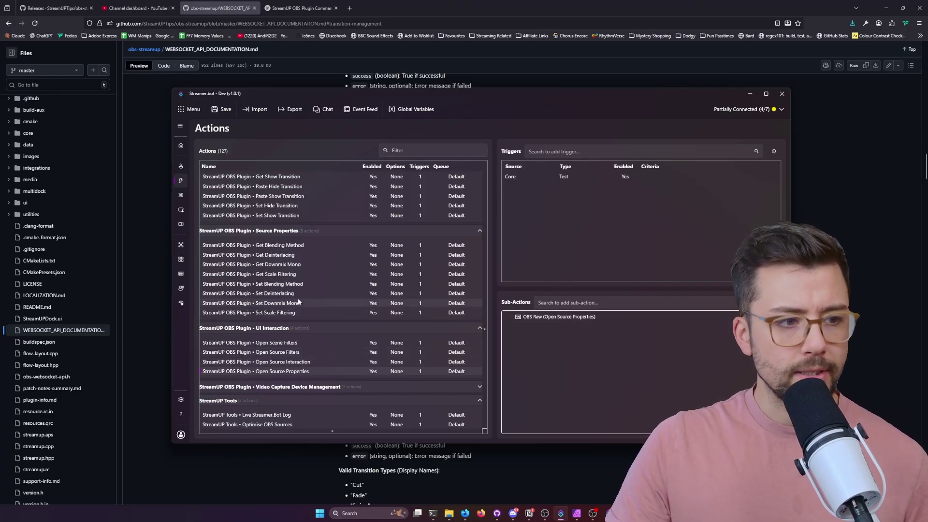
scroll(298, 305, "up", 2)
scroll(296, 306, "up", 3)
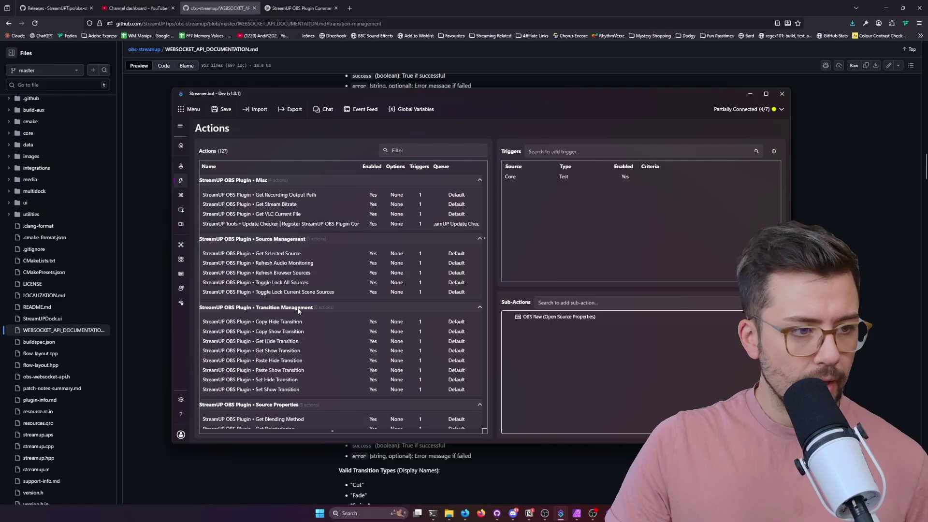
scroll(278, 266, "up", 3)
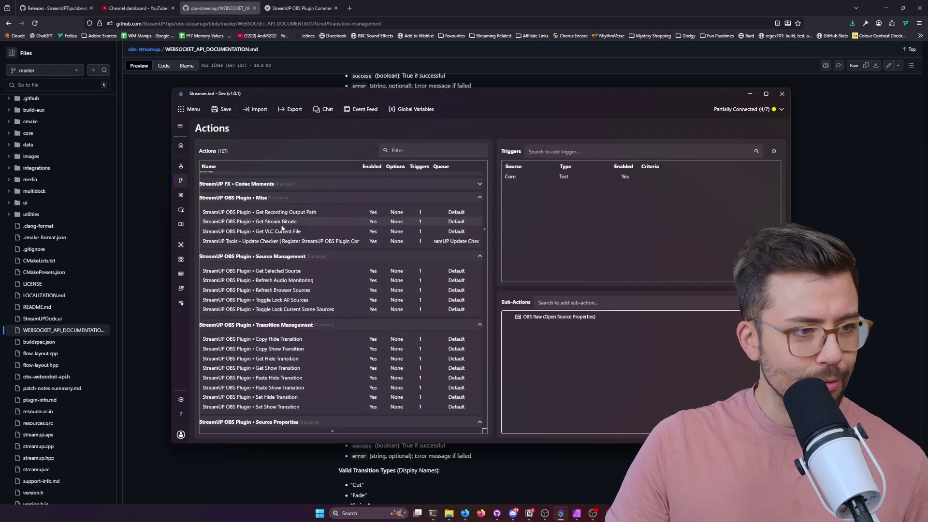
scroll(285, 236, "down", 9)
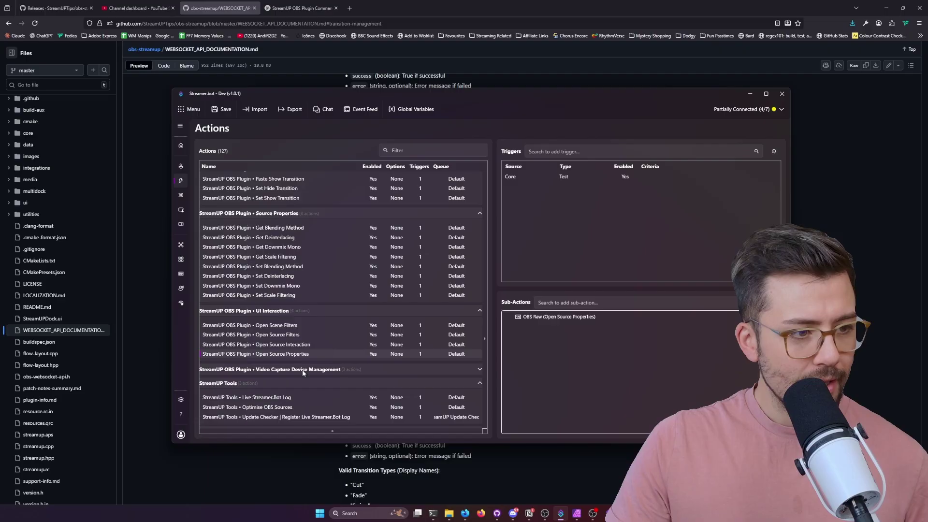
Examine the Set Blending Method, Set Deinterlacing, Set Scale Filtering and Set Downmix Mono actions under Source Properties.
left_click(288, 266)
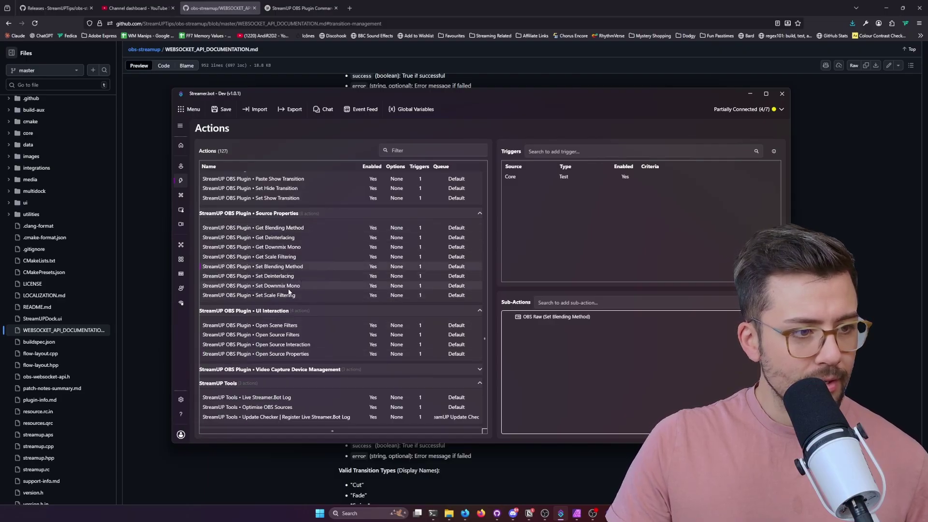
left_click(288, 276)
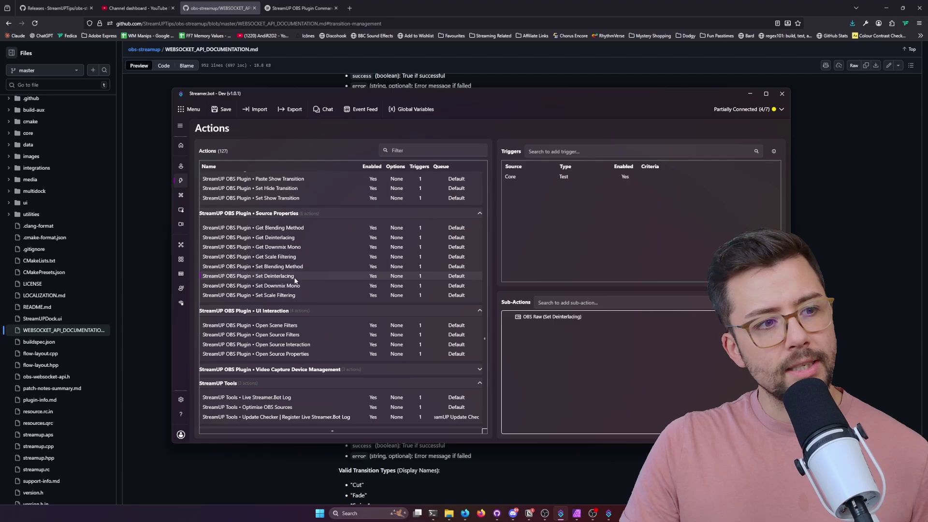
left_click(302, 293)
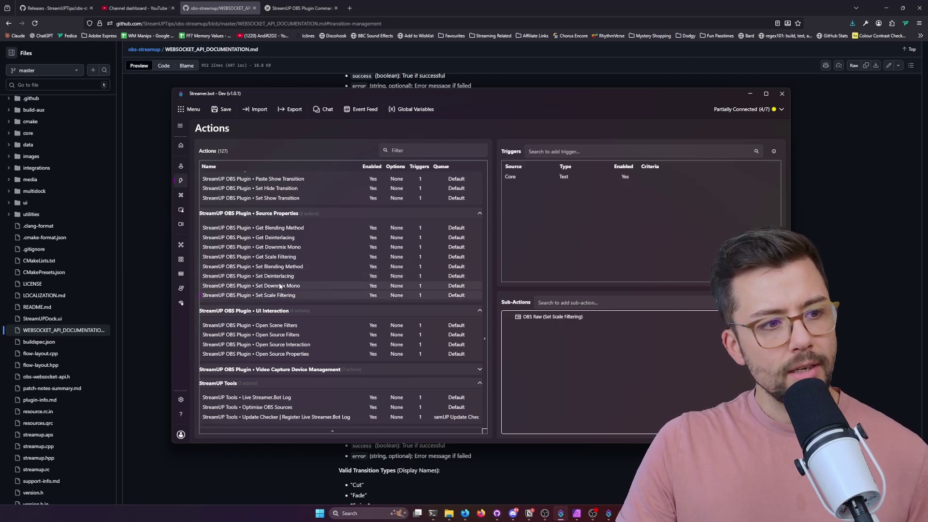
left_click(285, 285)
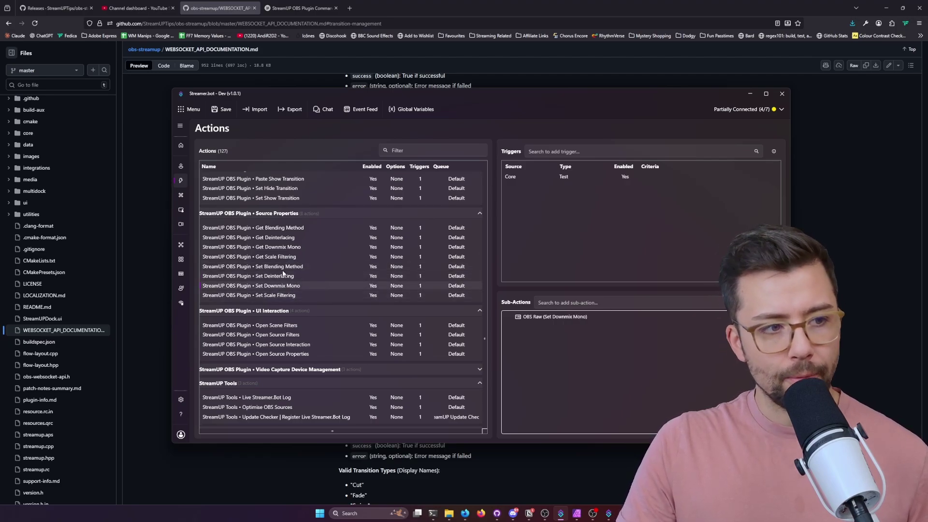
Run the test trigger of the StreamUP OBS Plugin Get Downmix Mono action.
left_click(280, 247)
right_click(543, 177)
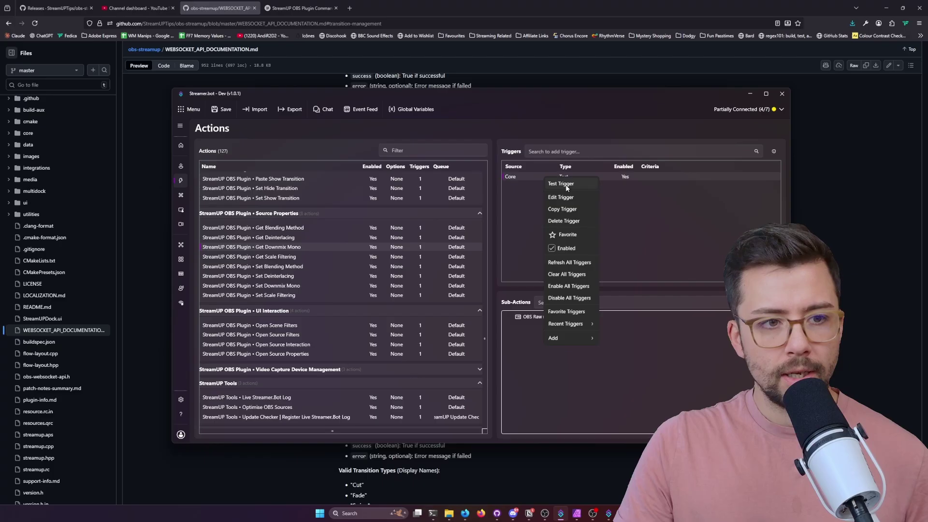
left_click(565, 185)
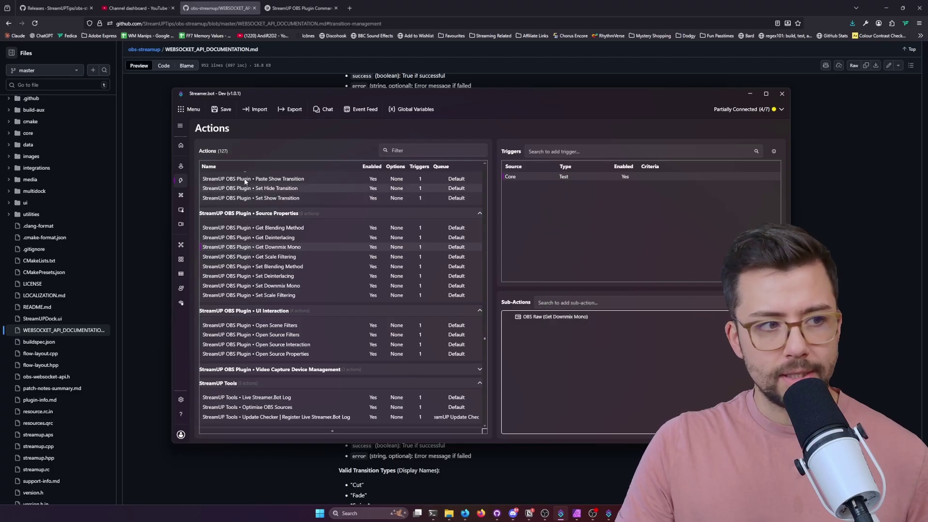
Open the Action History, inspect the variables of the latest Get Downmix Mono run, and close the variables window.
left_click(185, 185)
left_click(264, 248)
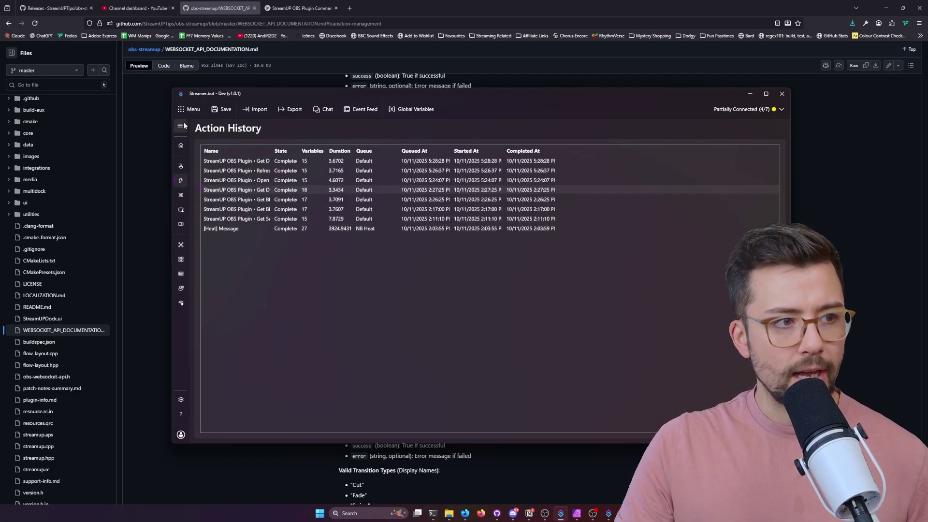
left_click(181, 126)
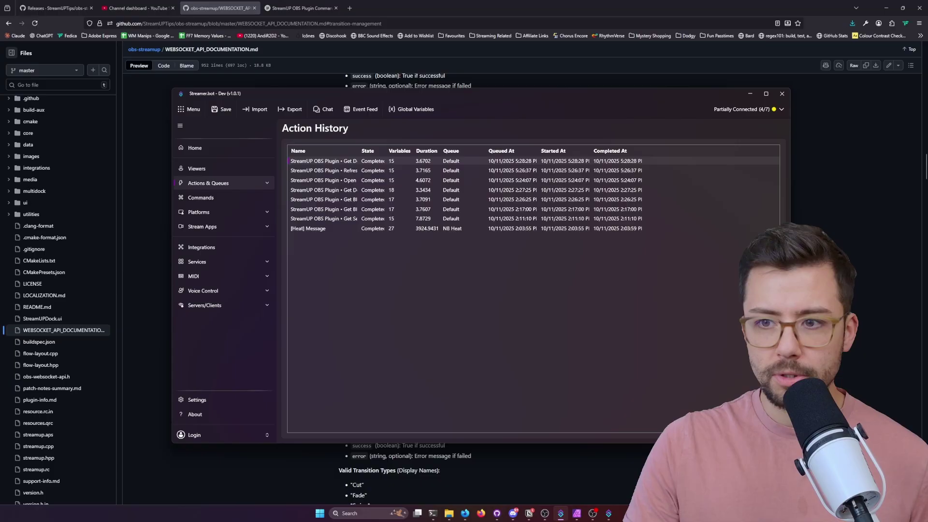
double_click(512, 161)
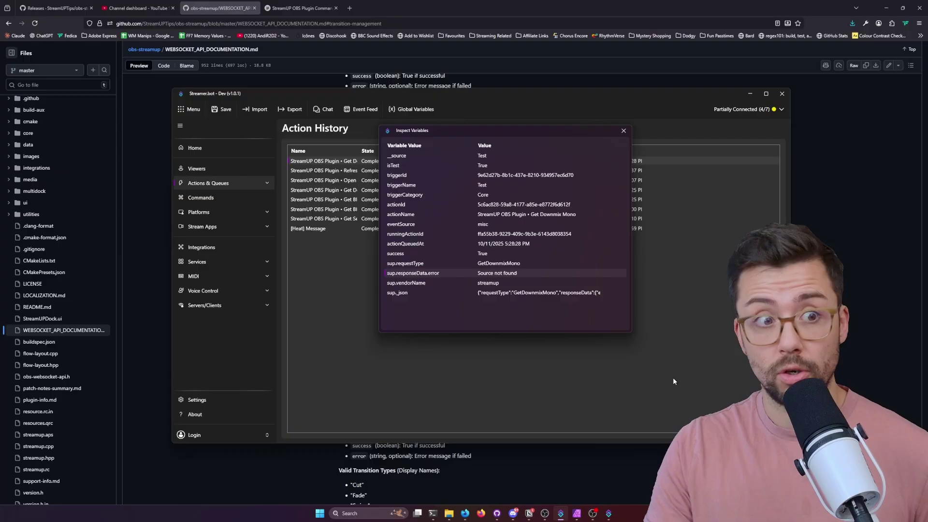
left_click(624, 130)
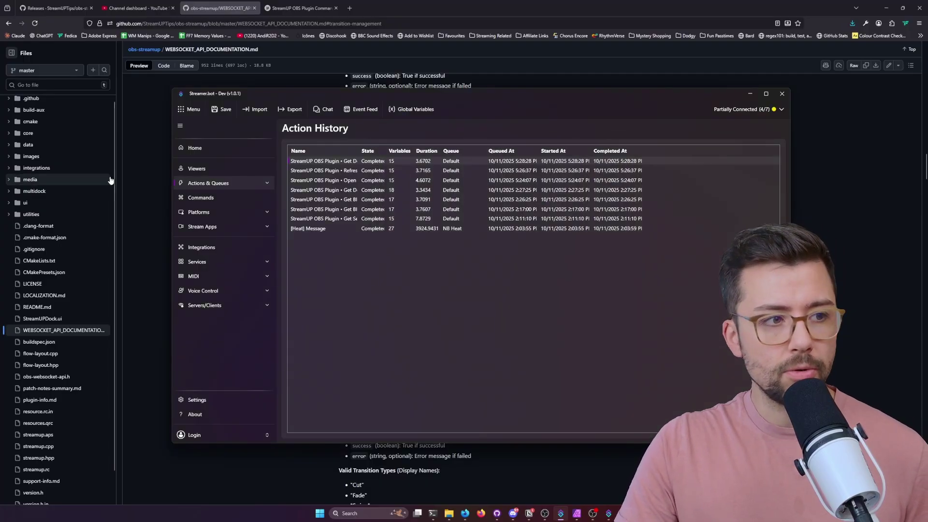
Return to the Actions list by way of the Home and Actions & Queues pages.
left_click(195, 147)
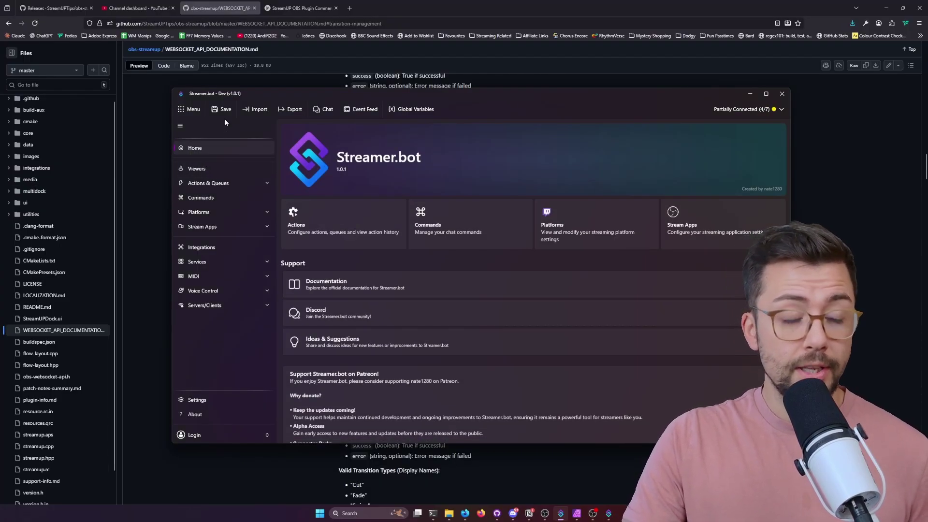
left_click(263, 183)
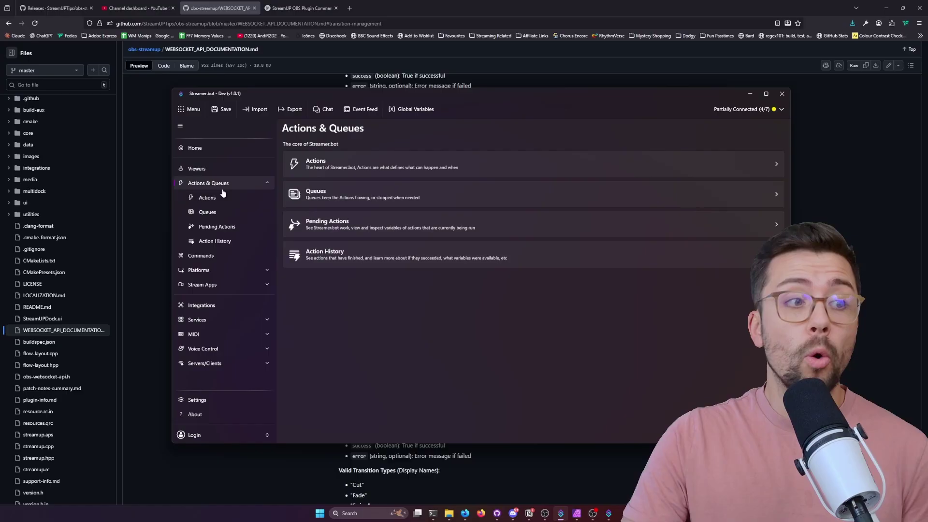
left_click(344, 163)
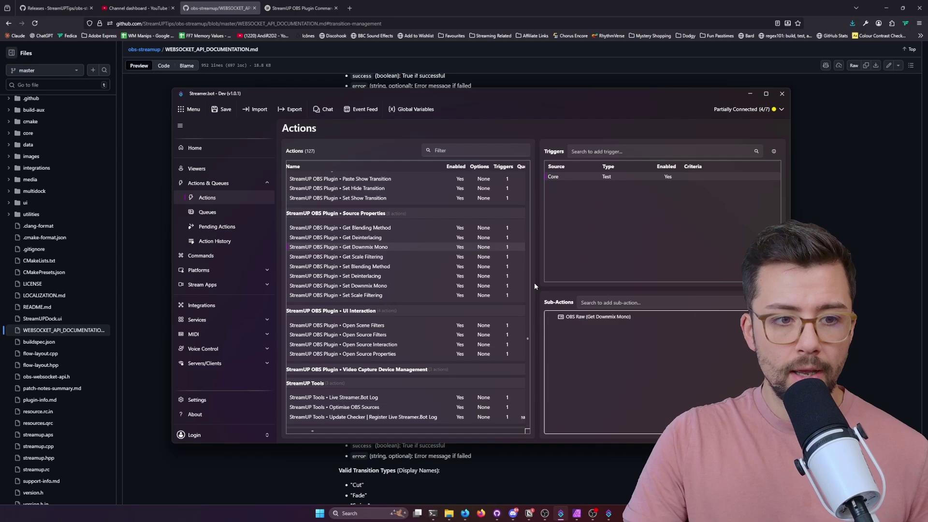
Add a new action named Test Action with its group left empty.
right_click(604, 351)
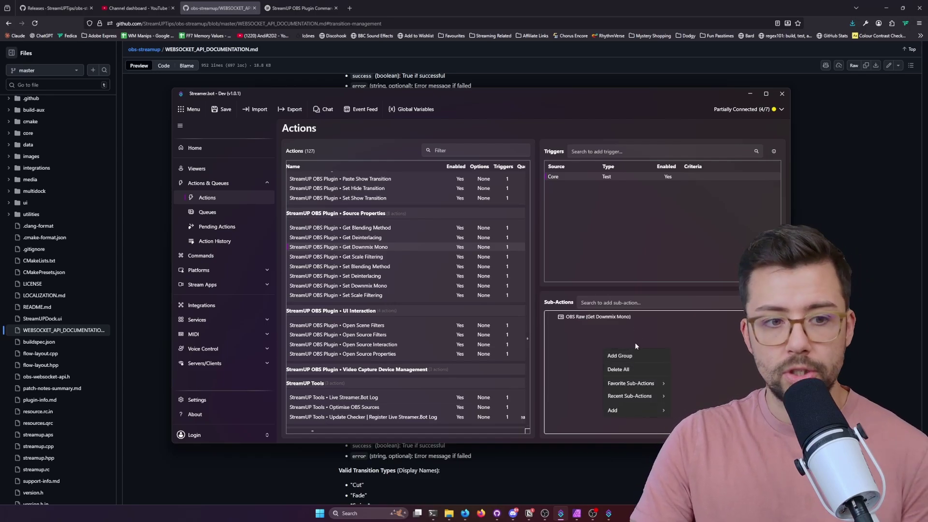
left_click(379, 238)
scroll(412, 280, "up", 5)
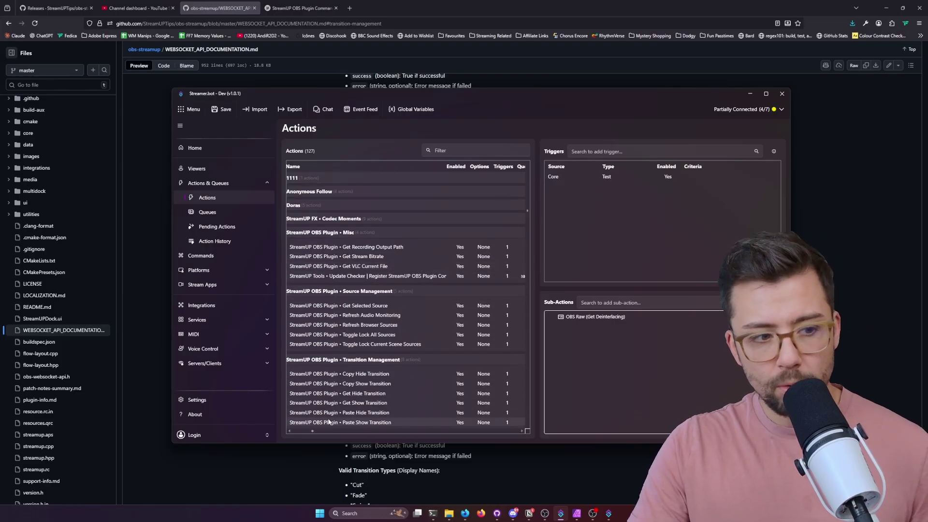
left_click_drag(309, 430, 299, 431)
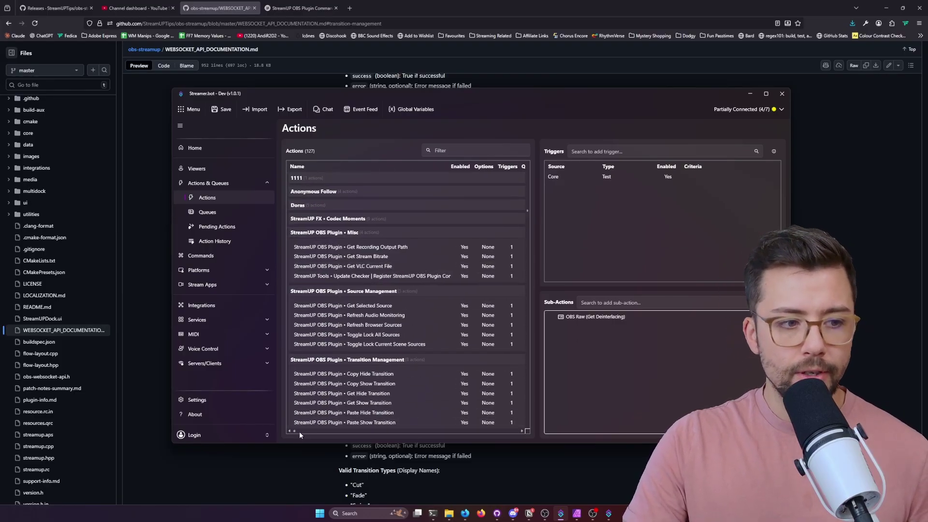
right_click(361, 269)
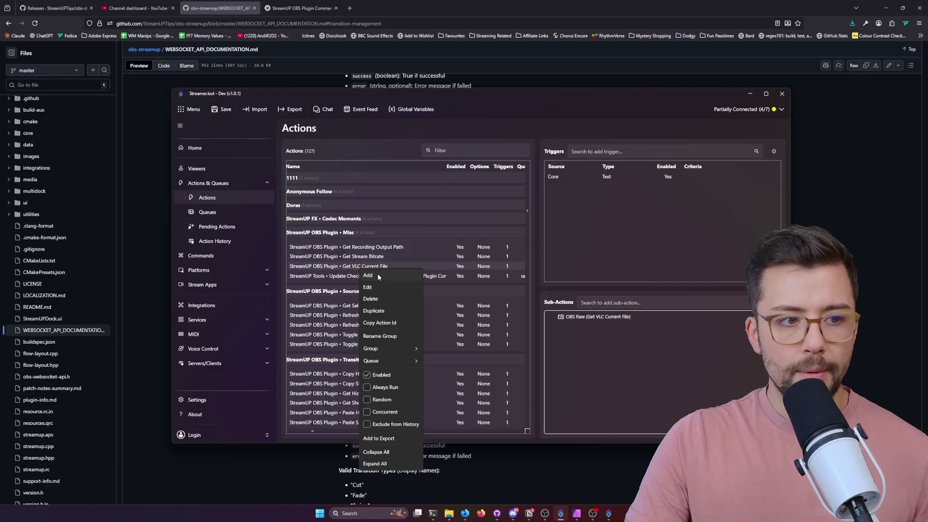
left_click(368, 276)
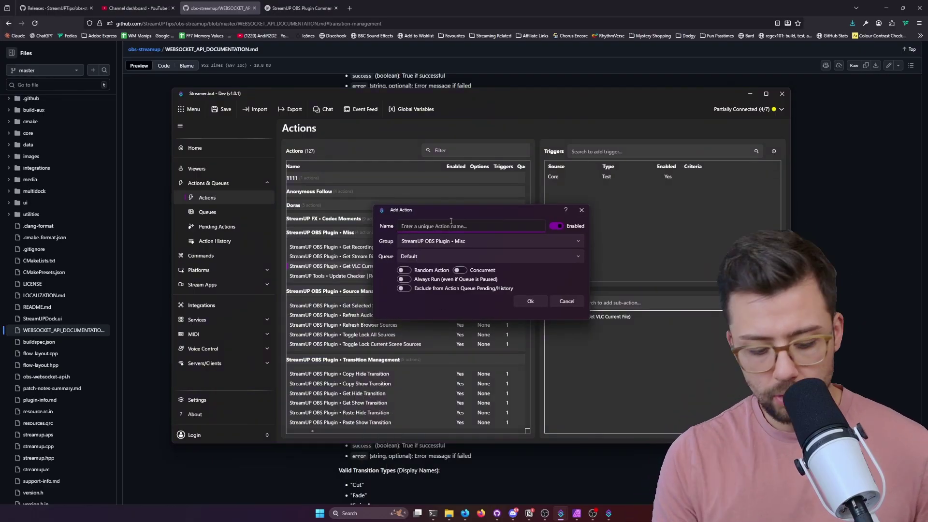
type("Test Action")
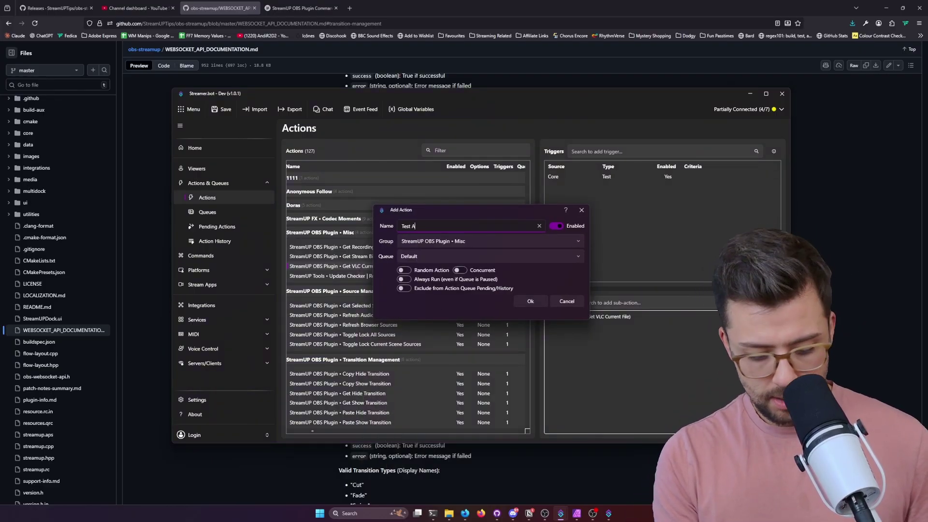
left_click(495, 239)
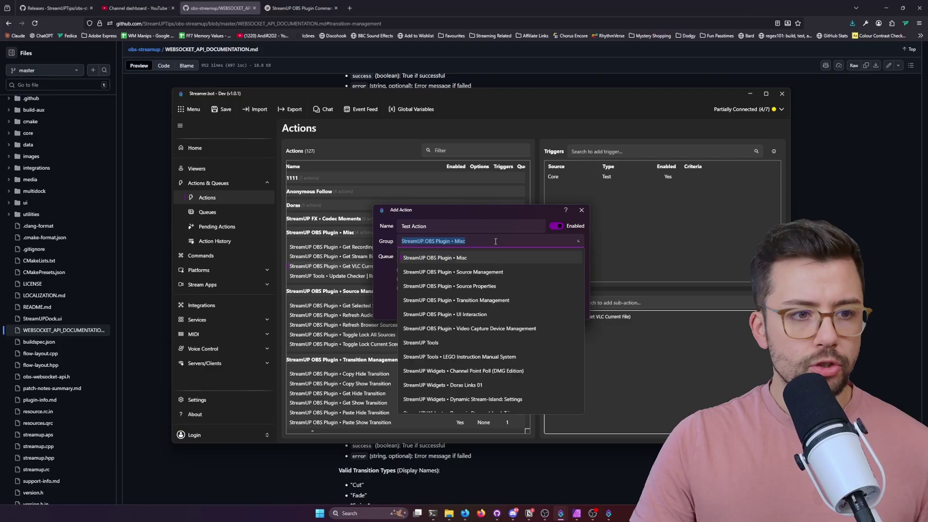
scroll(449, 264, "up", 5)
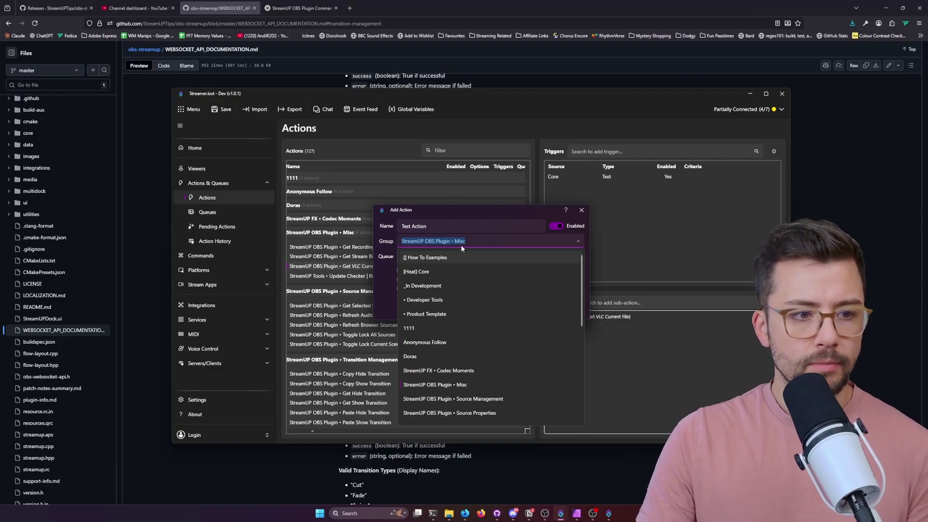
left_click(461, 245)
key("BackSpace")
left_click(538, 297)
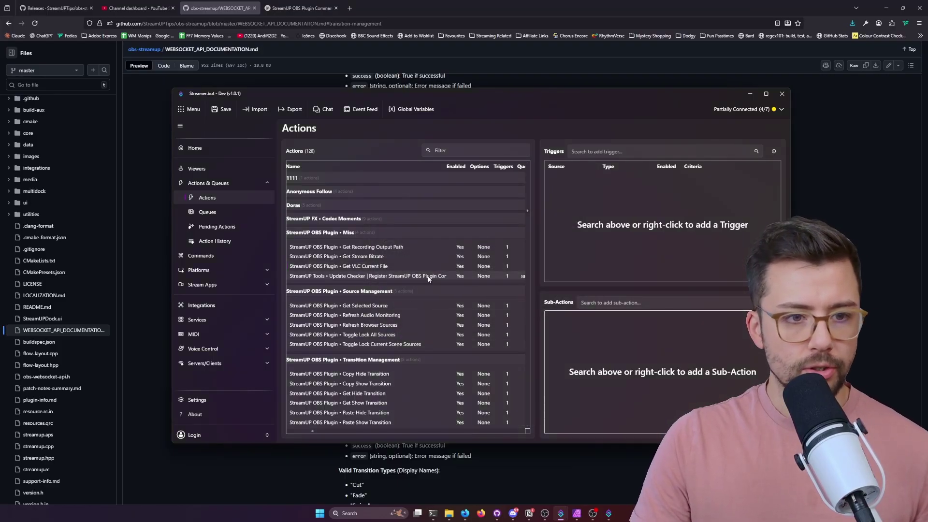
Start adding a Core Set Argument sub-action to Test Action.
scroll(451, 241, "up", 3)
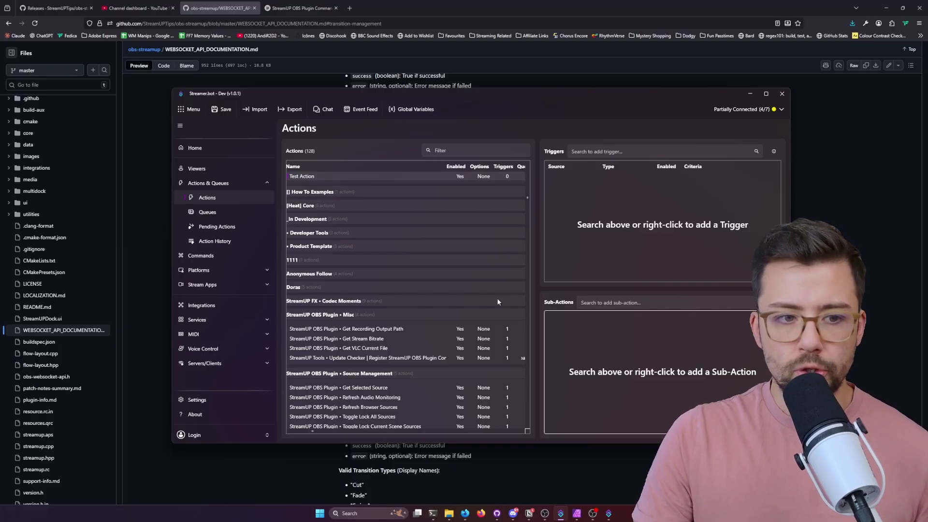
right_click(629, 337)
left_click(603, 331)
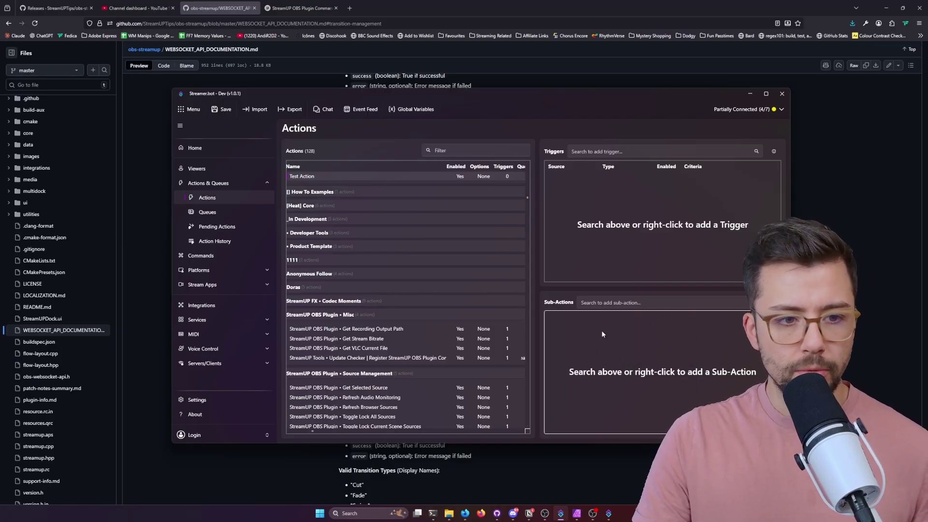
left_click(618, 302)
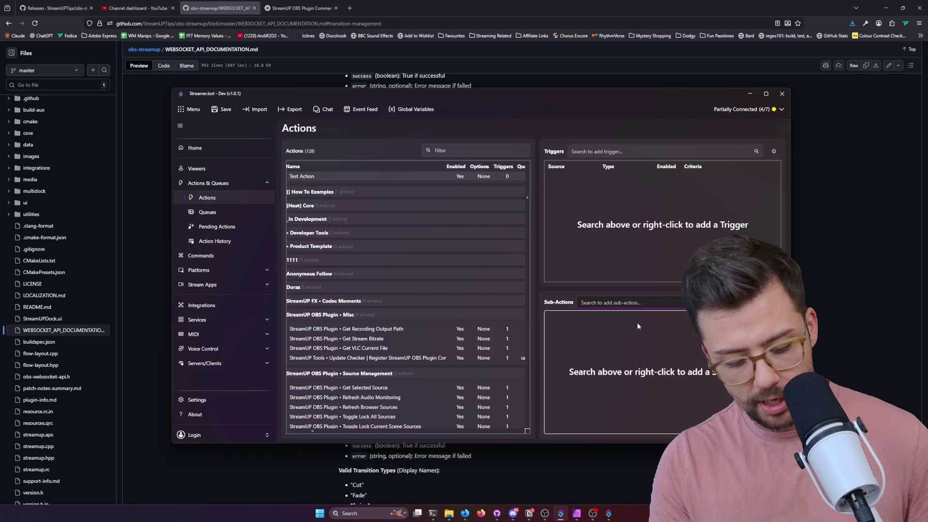
type("arg")
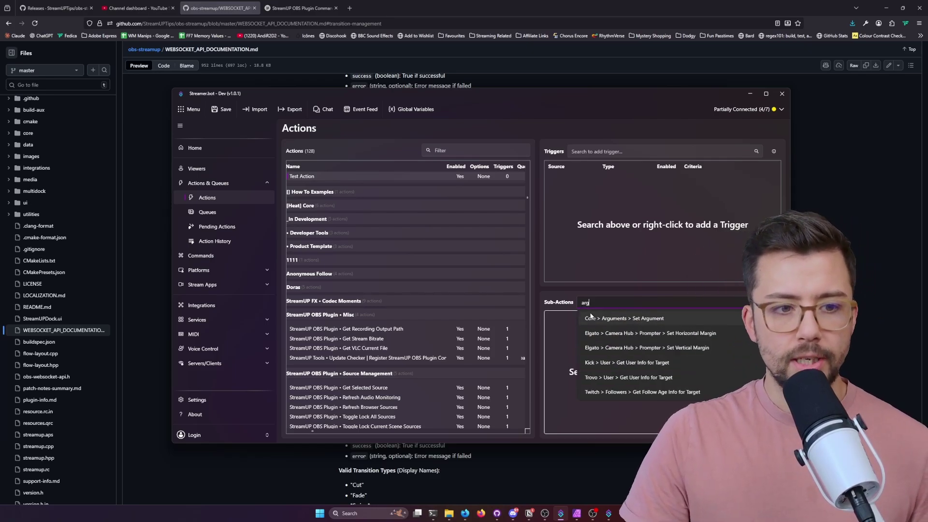
left_click(621, 319)
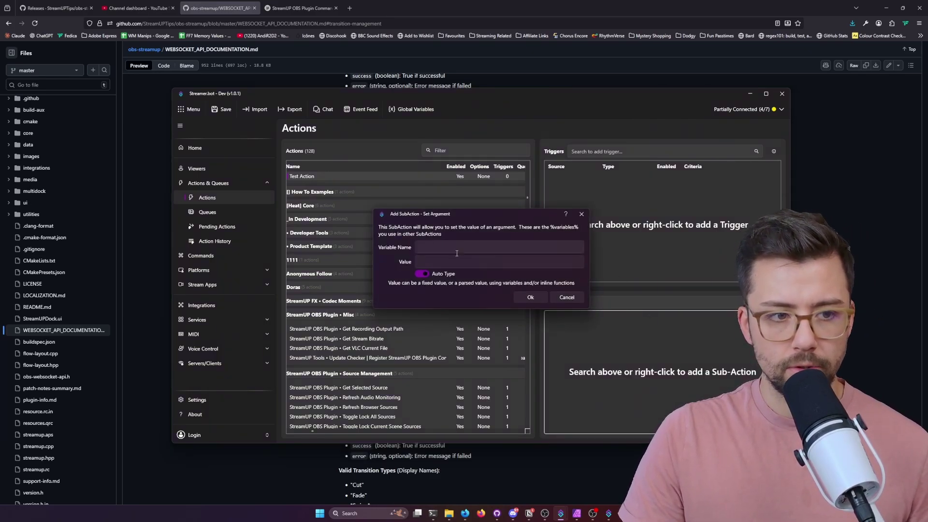
left_click(459, 252)
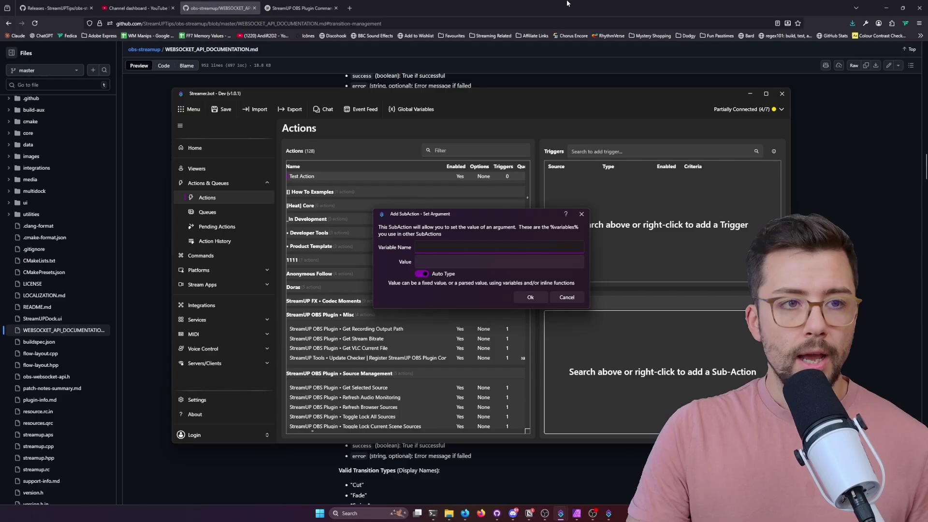
Switch to the GitHub WebSocket documentation and examine the SetBlendingMethod request fields under Source Properties.
key("alt+Tab")
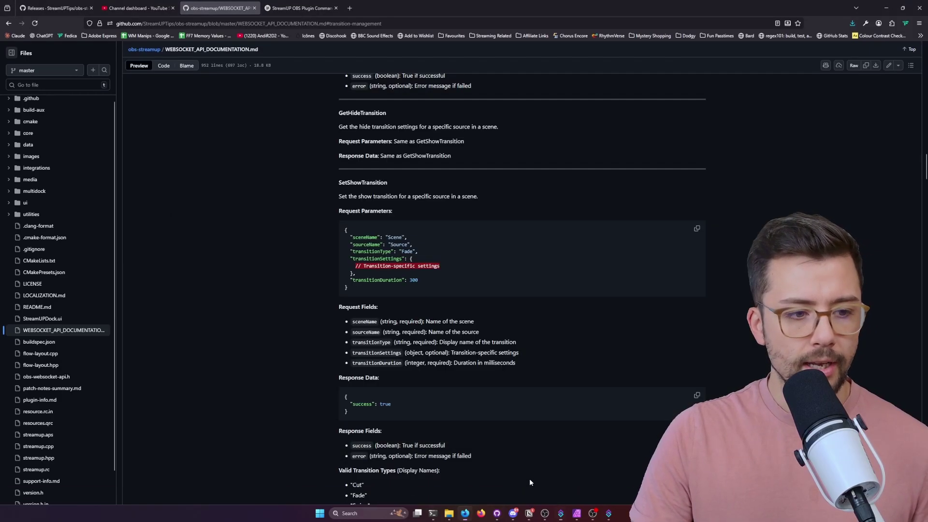
scroll(541, 404, "down", 15)
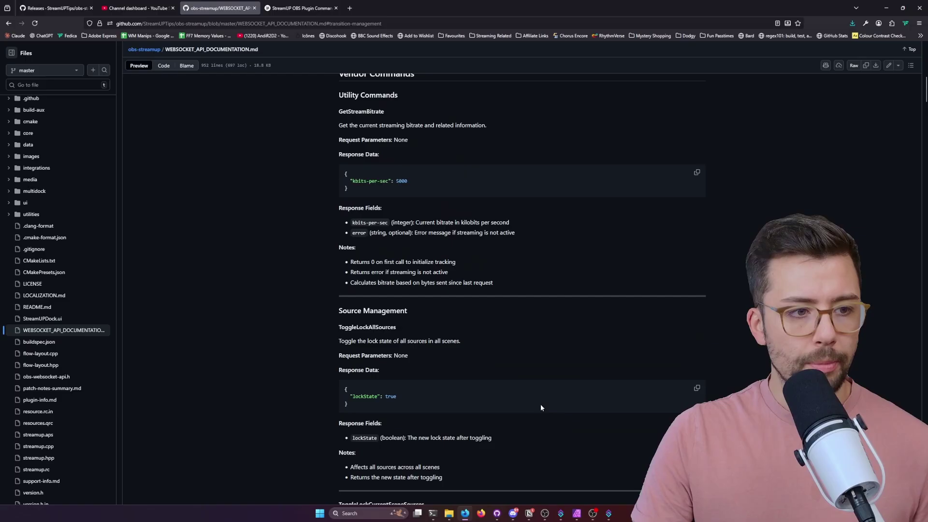
scroll(541, 405, "up", 15)
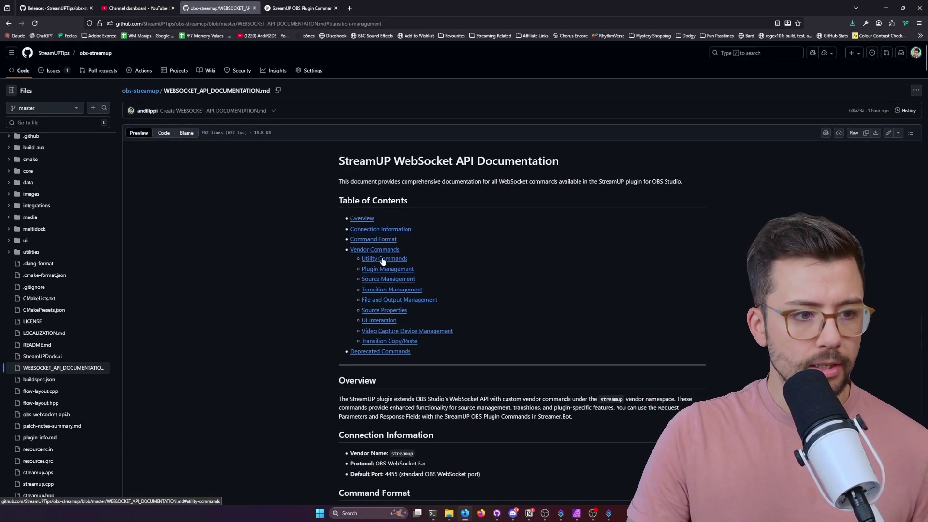
left_click(385, 310)
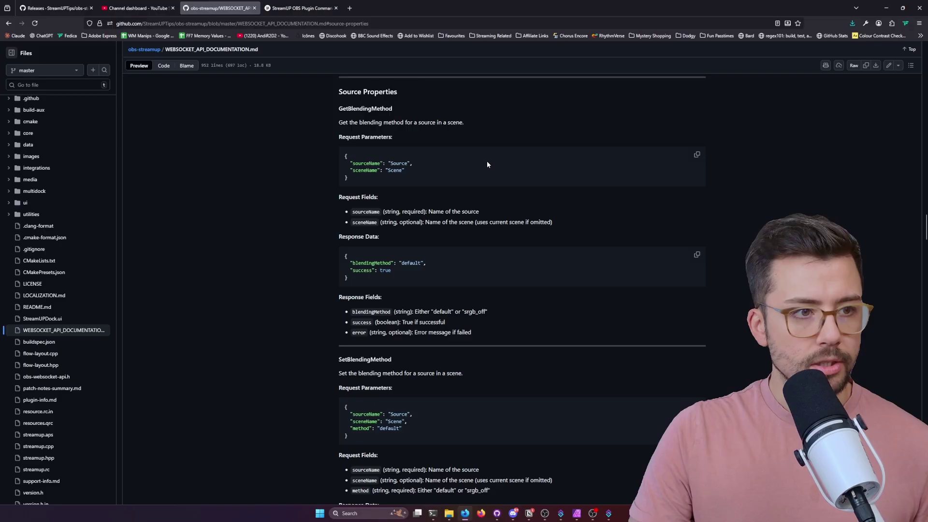
scroll(372, 138, "down", 4)
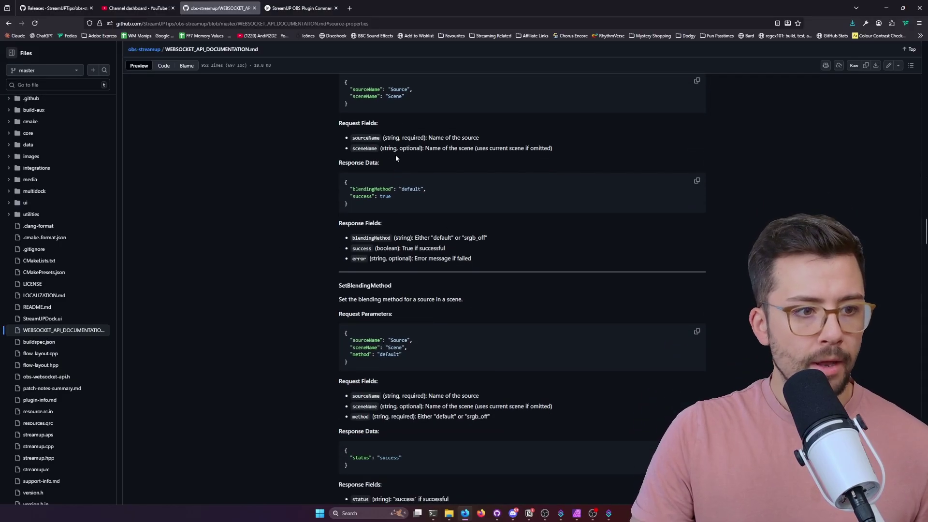
scroll(396, 189, "down", 2)
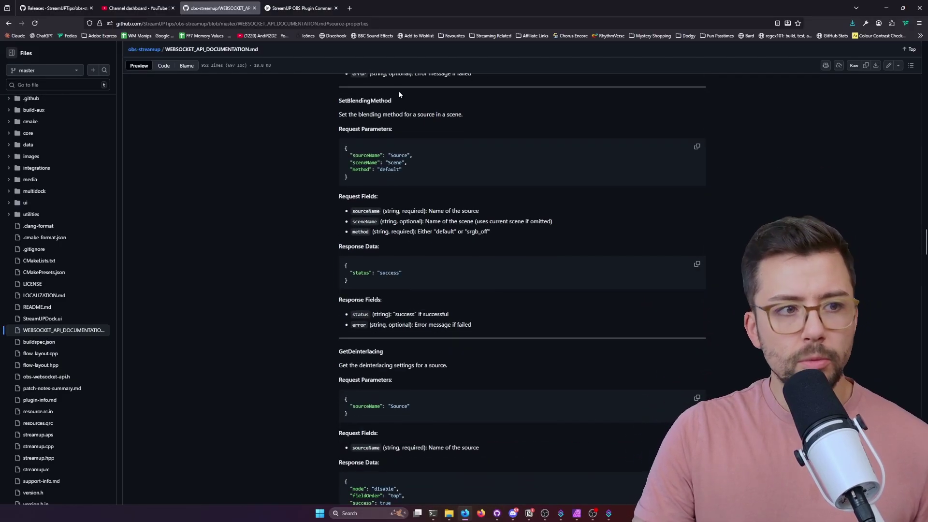
scroll(381, 189, "up", 2)
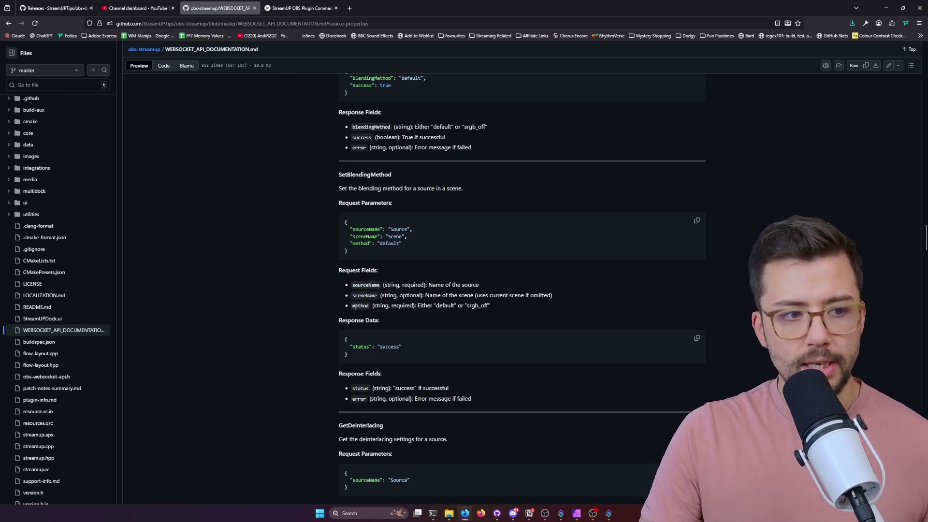
Check the source name in OBS, return to Streamer.bot, and save the argument as sourceName with the value Colour.
key("alt+Tab")
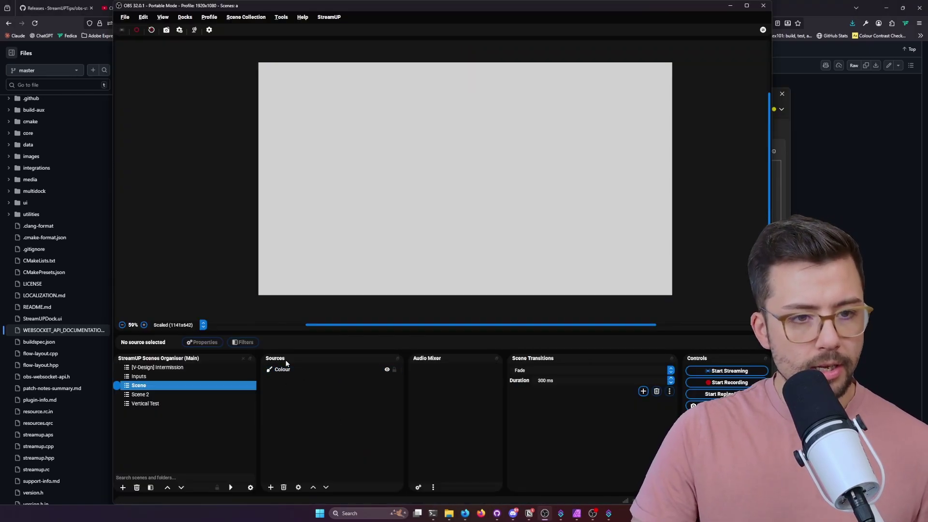
left_click(786, 213)
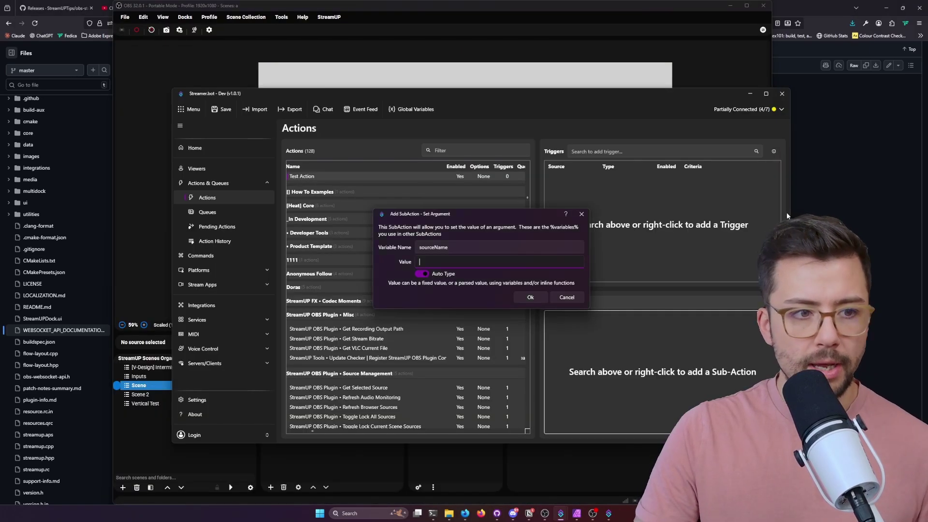
left_click(529, 296)
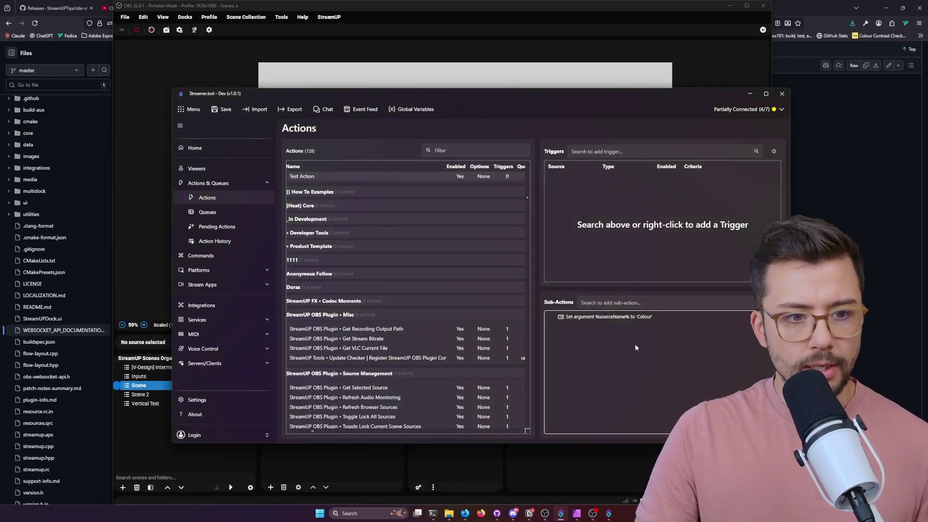
Duplicate the sourceName sub-action twice within Test Action.
right_click(594, 332)
left_click(604, 317)
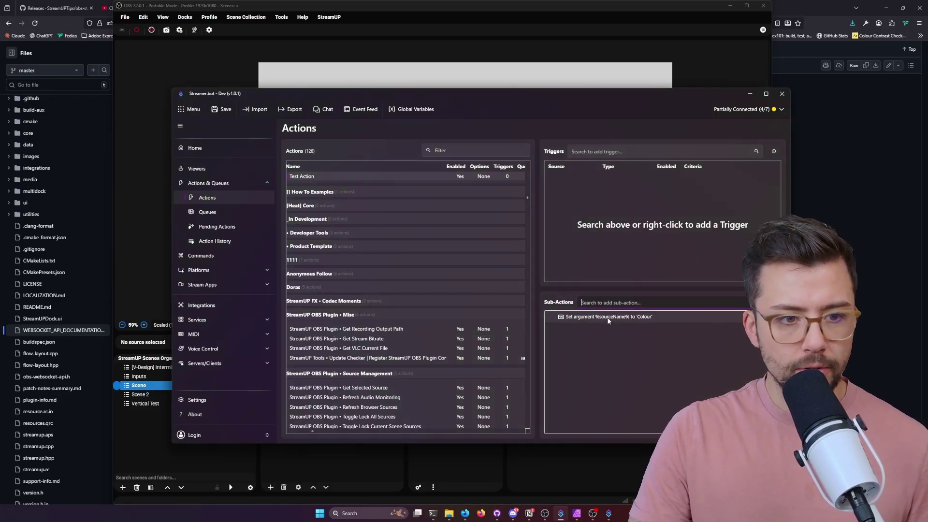
right_click(608, 318)
left_click(630, 364)
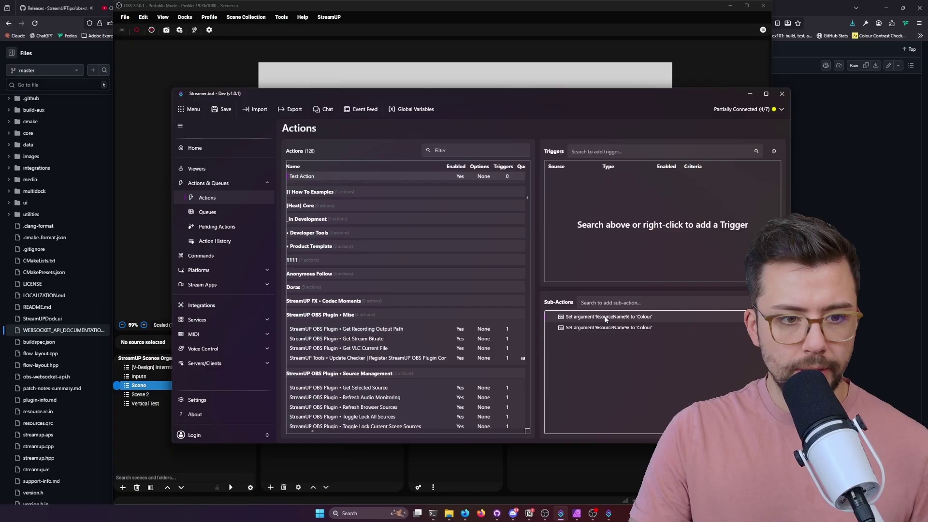
right_click(605, 319)
left_click(635, 381)
Check the exact name of the active scene in OBS, and return to Streamer.bot.
left_click(155, 389)
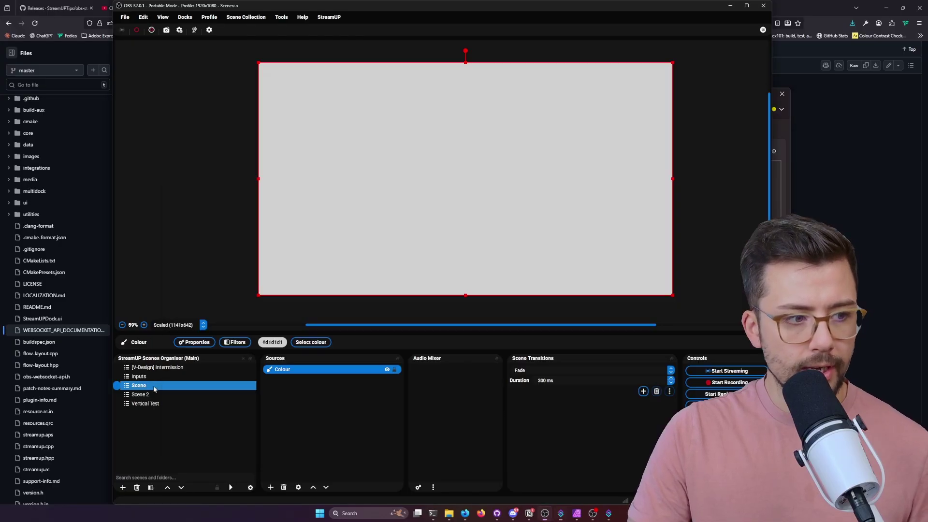
left_click(141, 386)
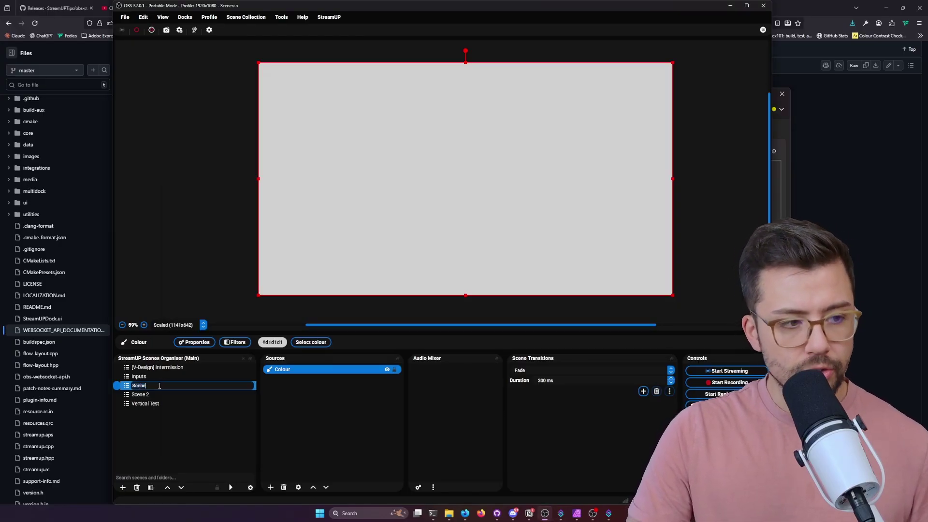
key("alt+Tab")
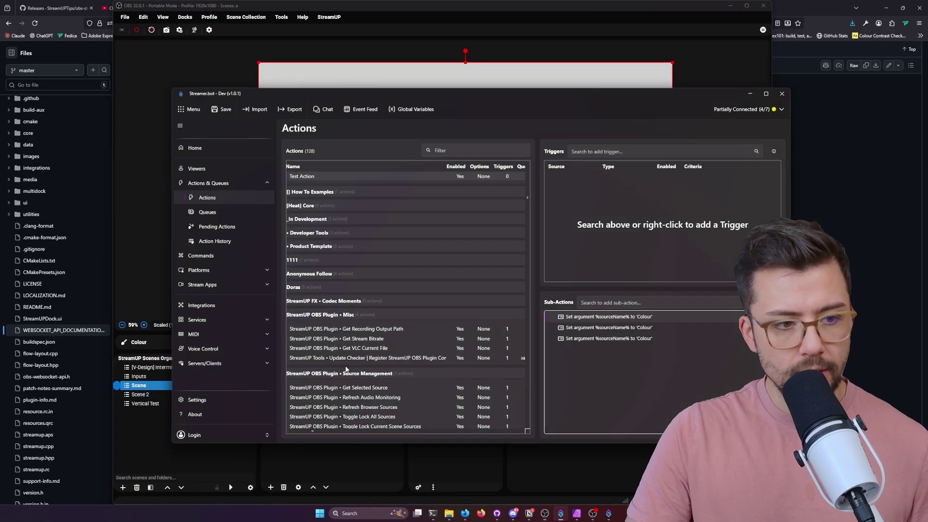
Change the second sub-action to argument sceneName with value Scene, select the method parameter name in the documentation, and save the sub-action.
double_click(625, 327)
left_click(435, 262)
type("Scene")
left_click(438, 247)
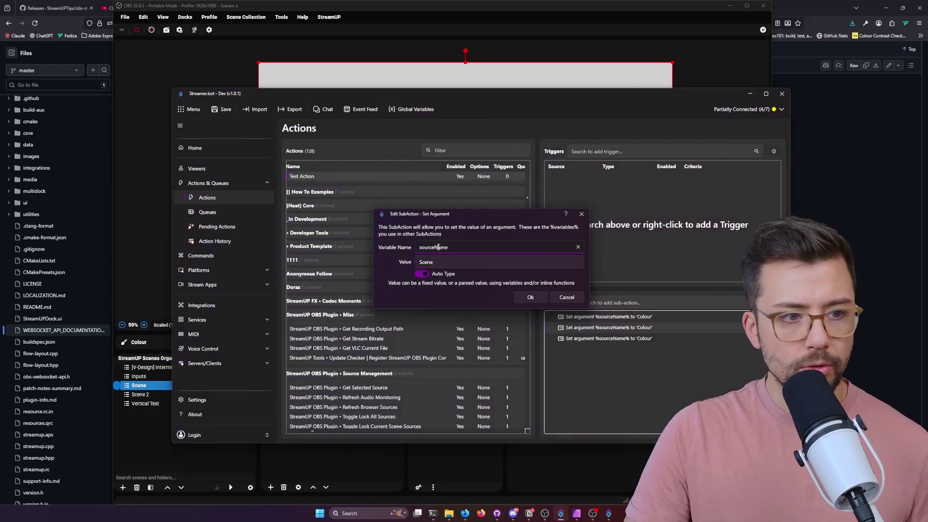
double_click(438, 247)
type("scen")
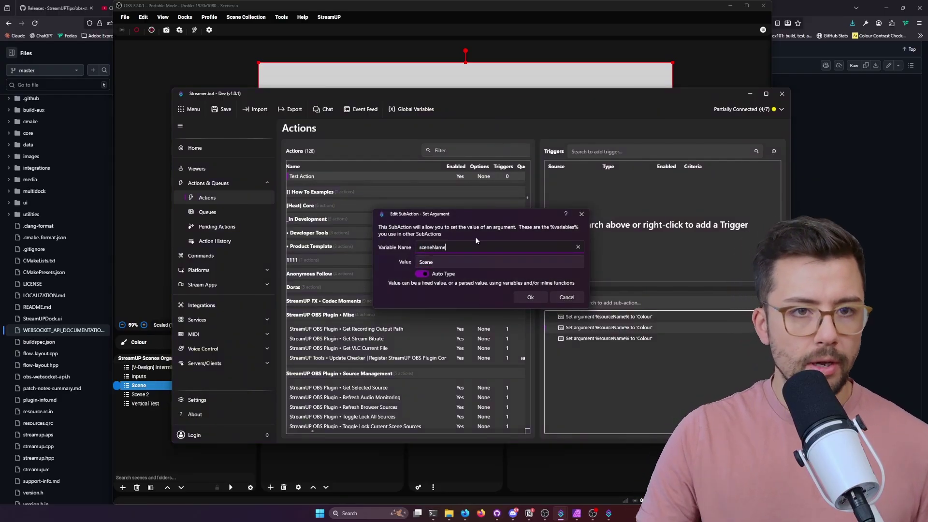
type("eName")
key("alt+Tab")
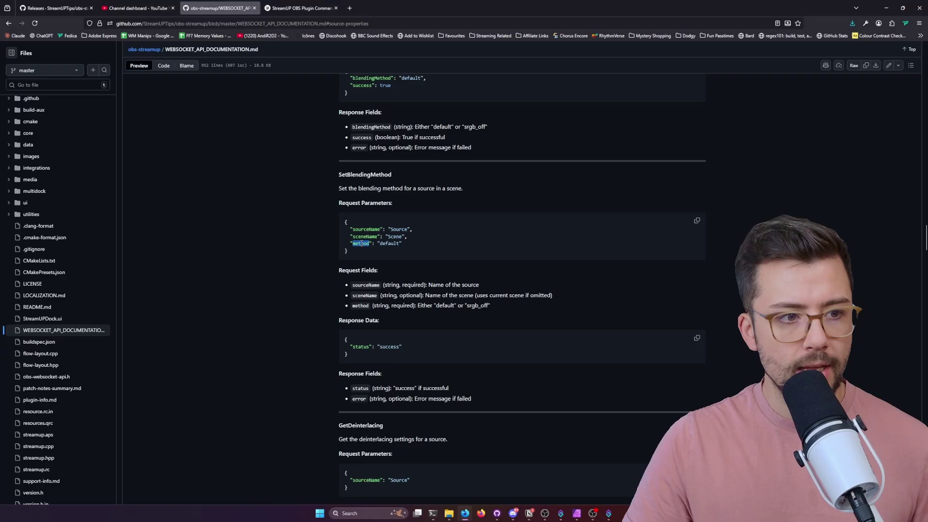
key("alt+Tab")
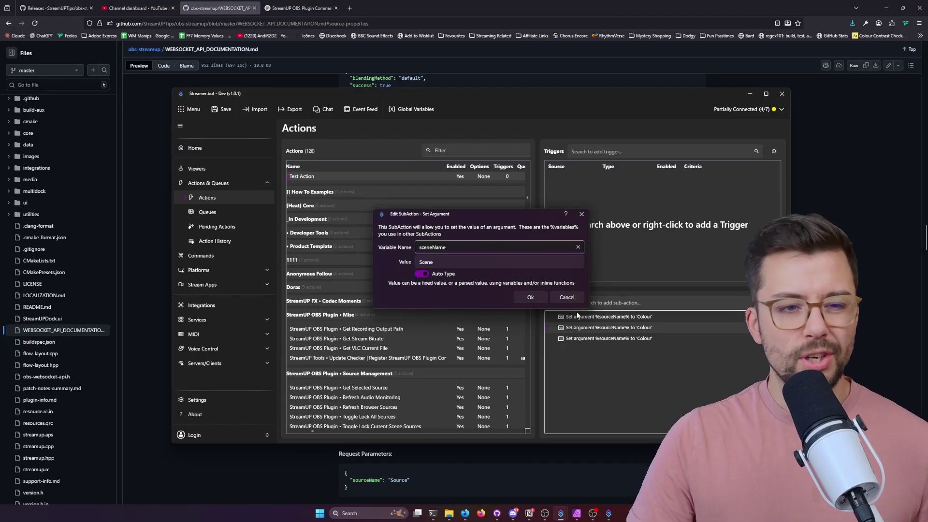
left_click(529, 296)
Change the third sub-action of Test Action to argument method with the value srgb_off.
double_click(613, 339)
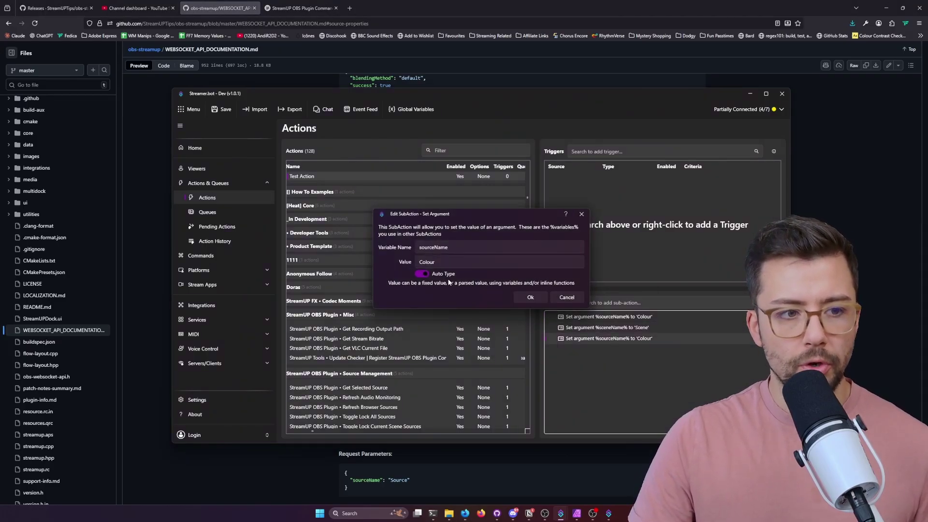
left_click(426, 263)
left_click(452, 249)
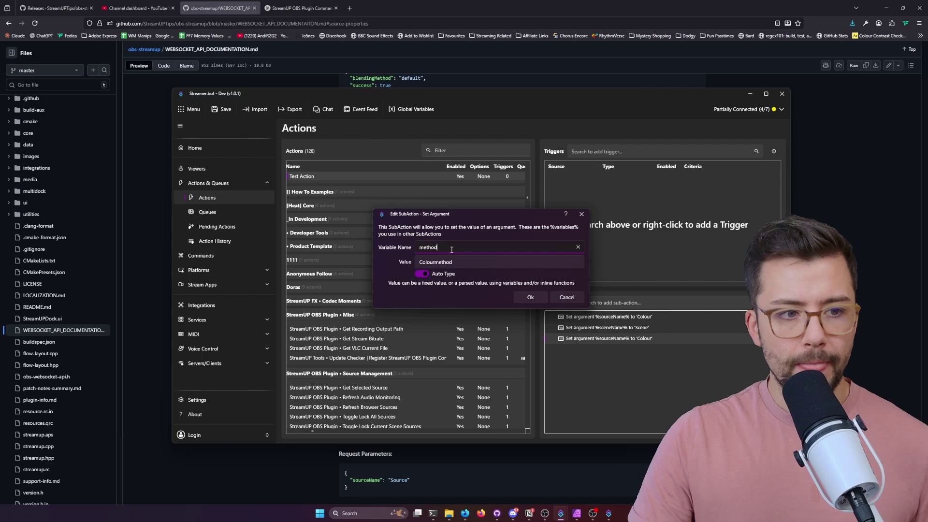
left_click(452, 262)
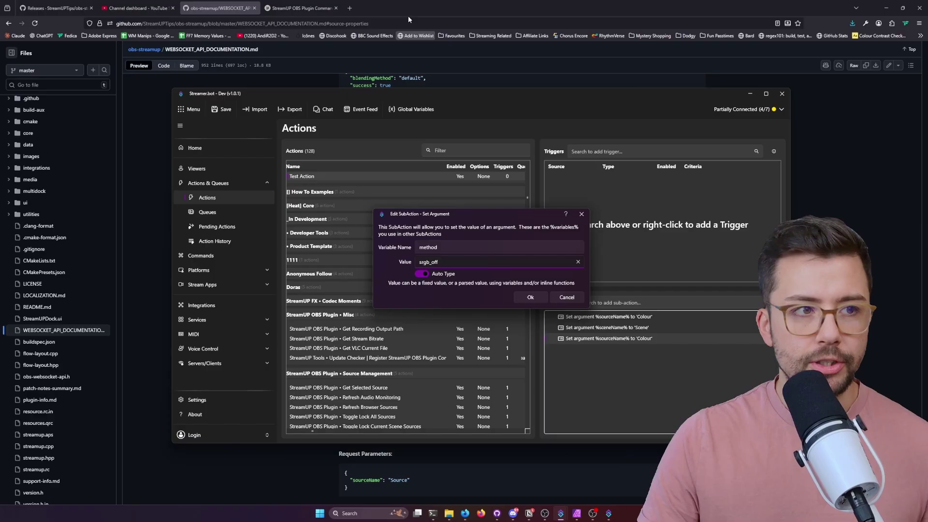
Check the allowed method values for SetBlendingMethod in the documentation, return to Streamer.bot, and save the sub-action.
left_click(293, 9)
left_click(211, 10)
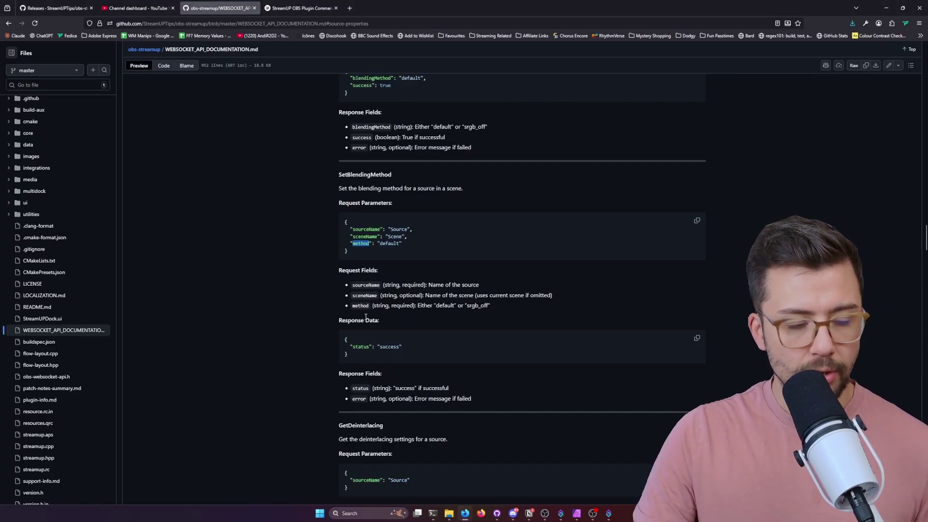
triple_click(477, 306)
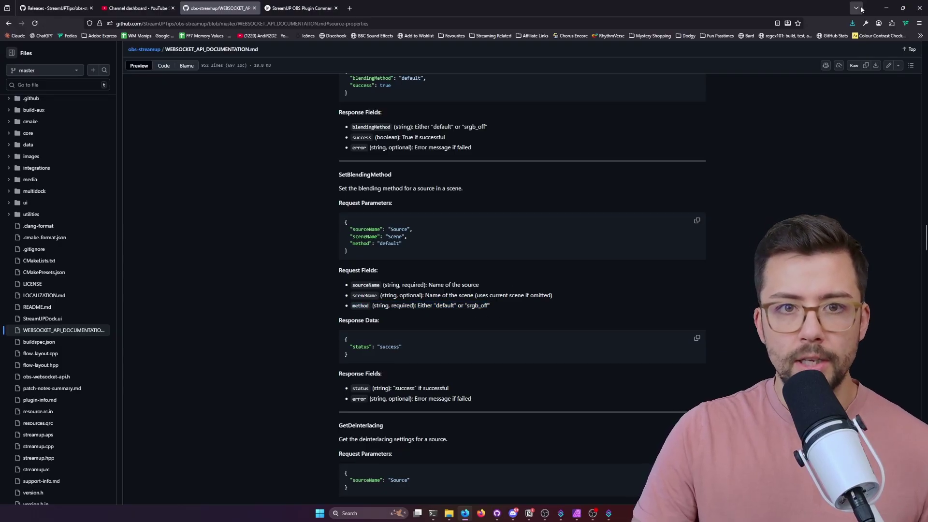
left_click(885, 10)
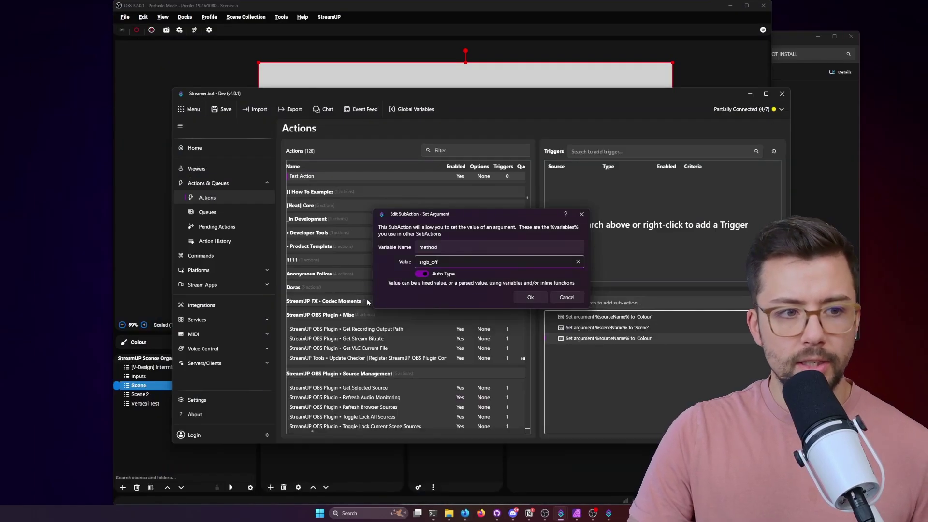
left_click(534, 295)
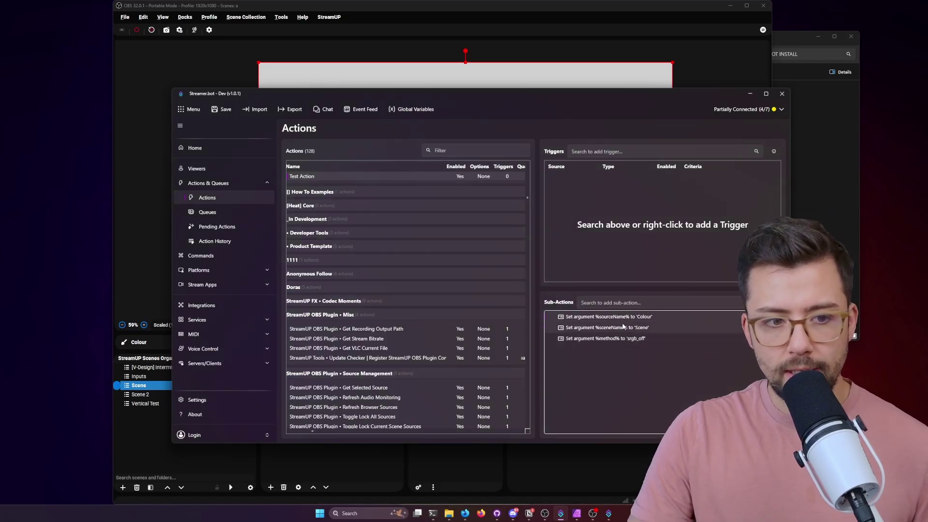
Add a Run Action sub-action to Test Action that runs StreamUP OBS Plugin • Set Blending Method.
right_click(623, 372)
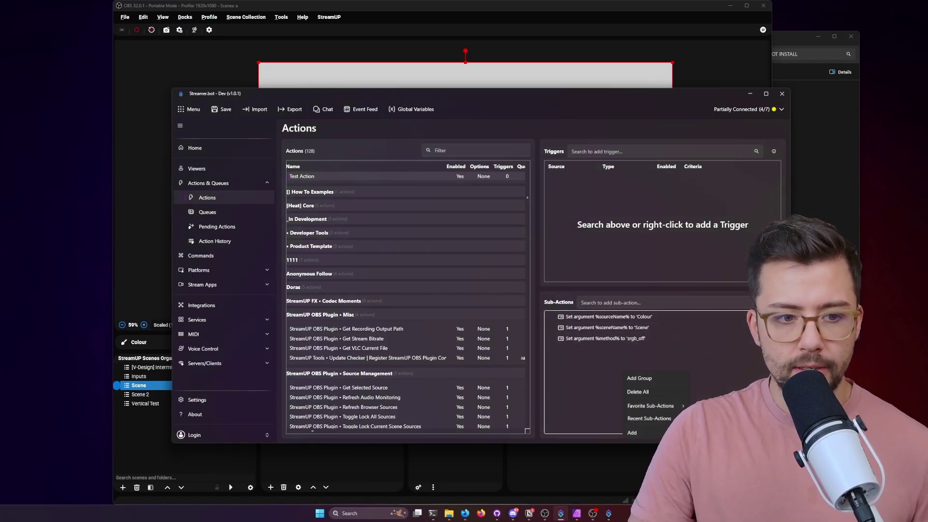
mouse_move(650, 433)
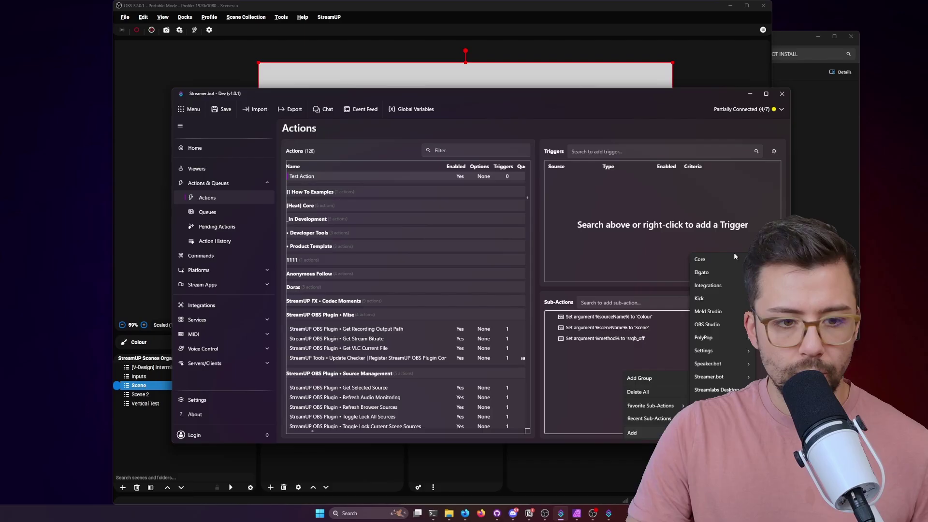
left_click(646, 300)
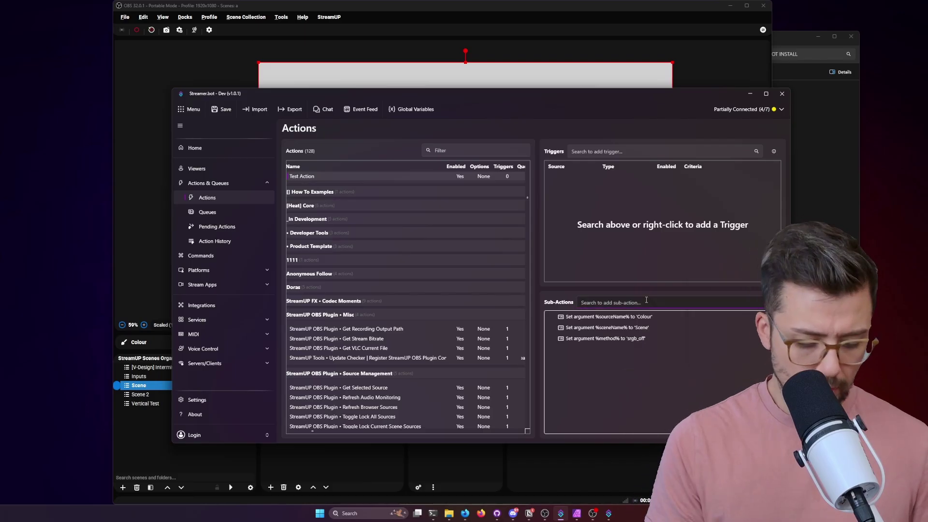
type("run")
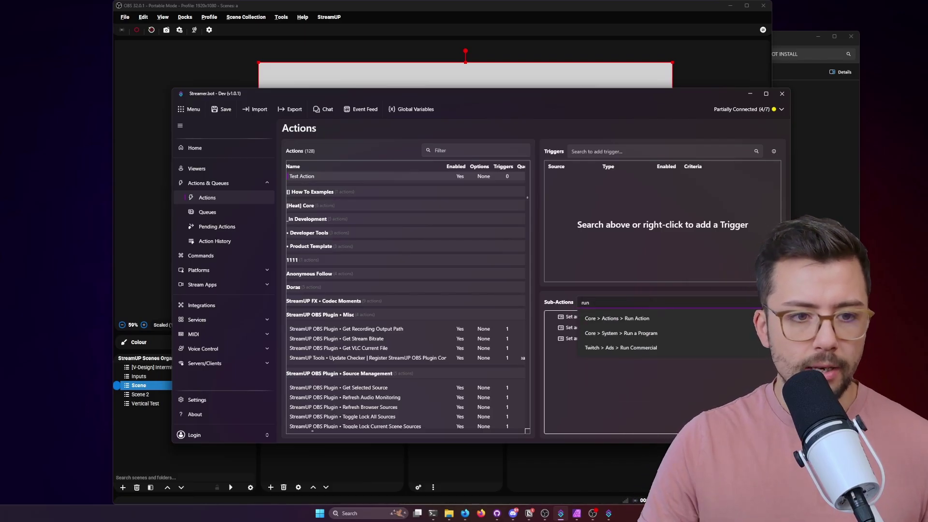
left_click(650, 319)
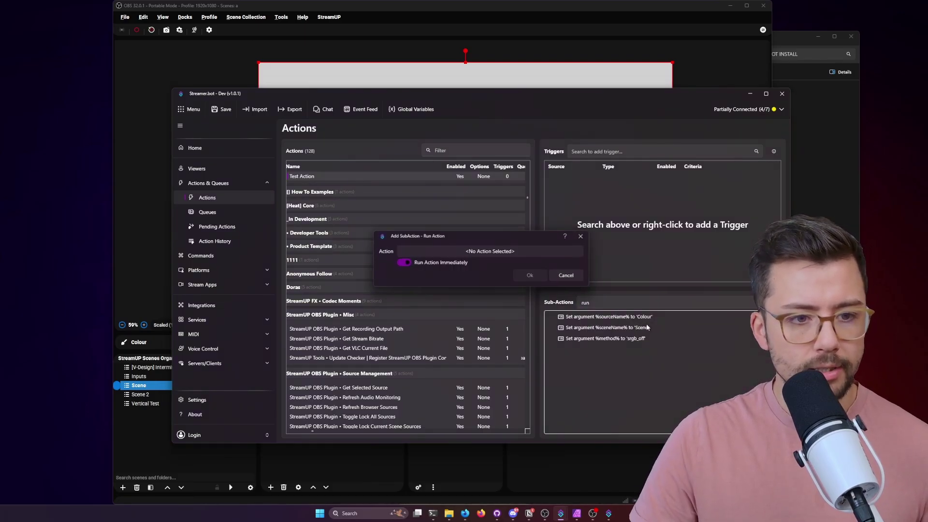
left_click(502, 252)
type("blending")
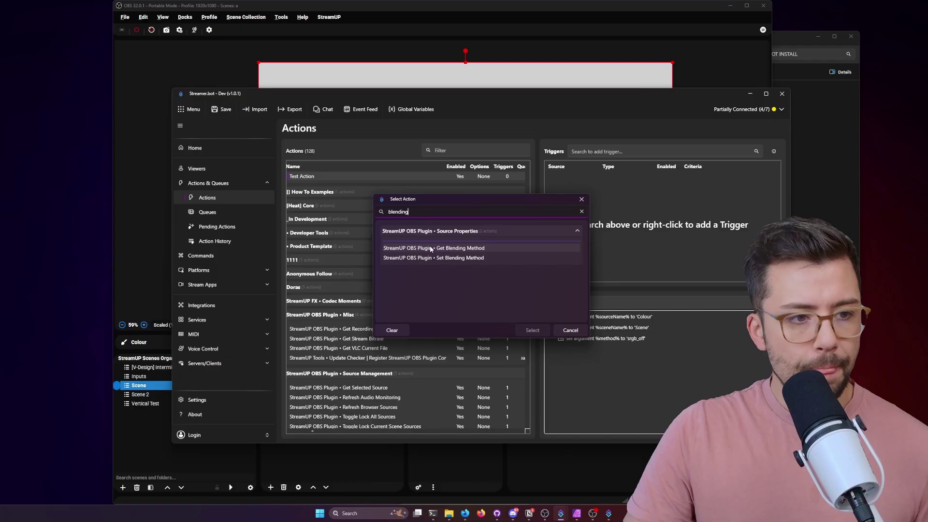
left_click(433, 257)
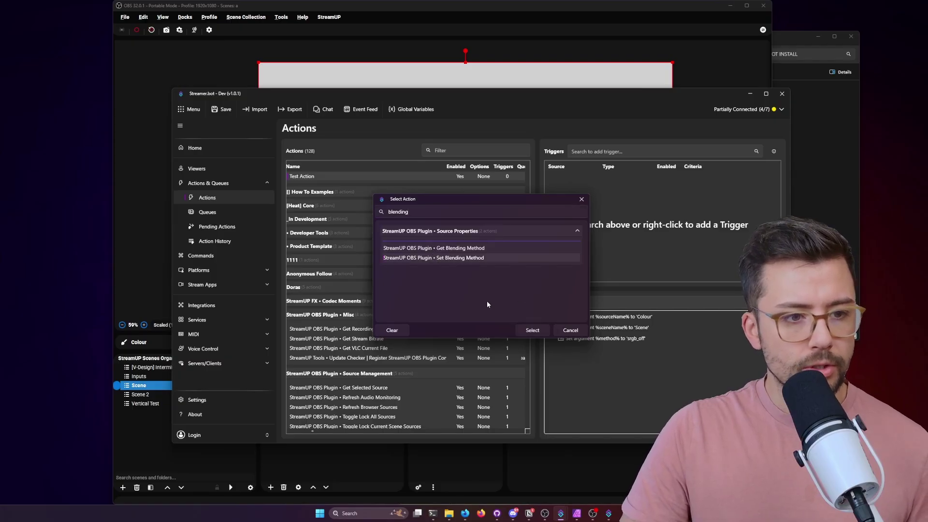
left_click(536, 328)
left_click(530, 275)
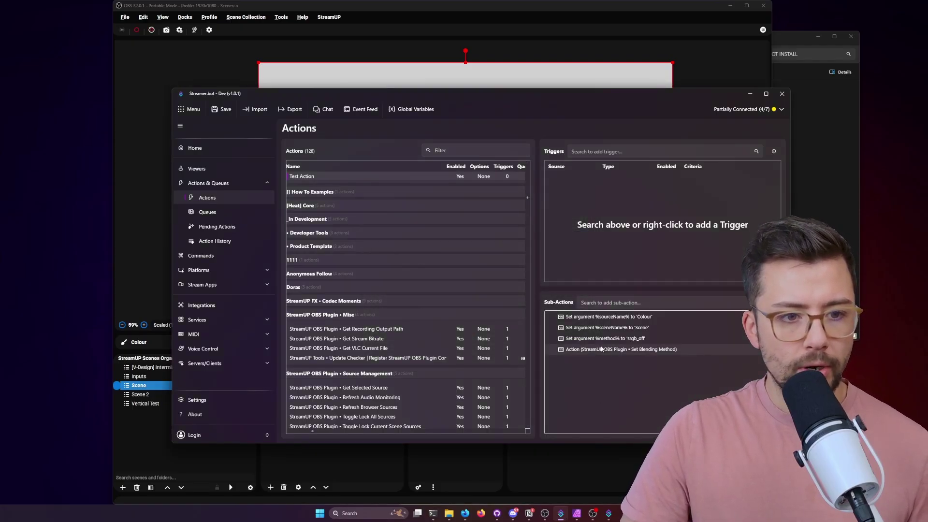
Add a Core Test trigger without arguments to Test Action and fire it.
right_click(642, 199)
mouse_move(665, 270)
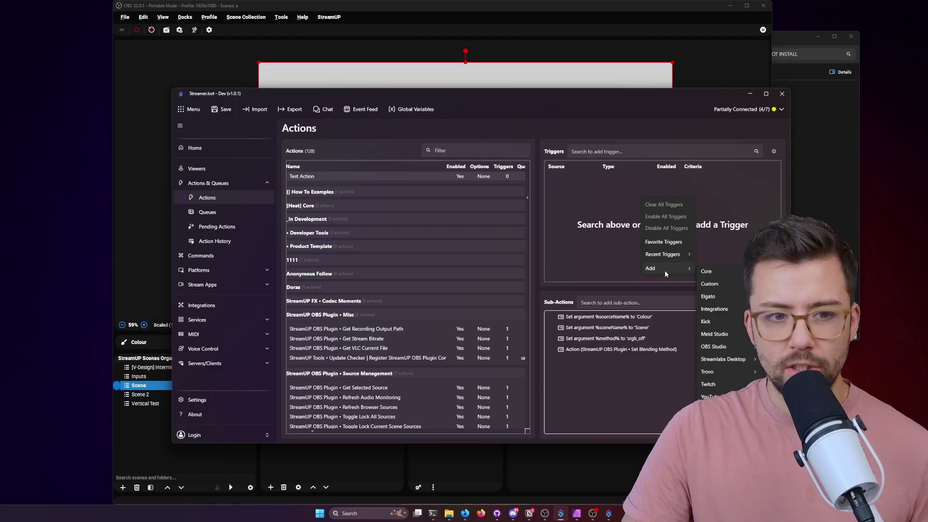
left_click(763, 317)
left_click(530, 304)
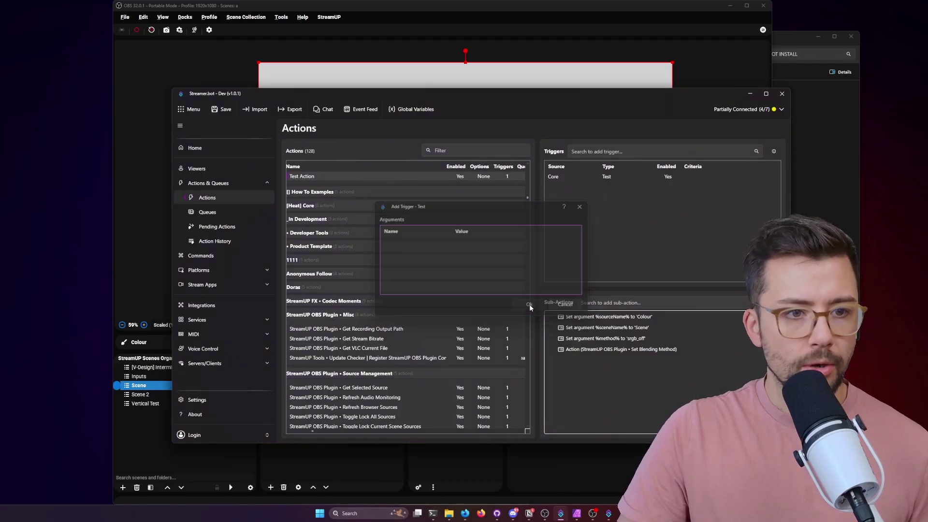
right_click(601, 181)
key("Escape")
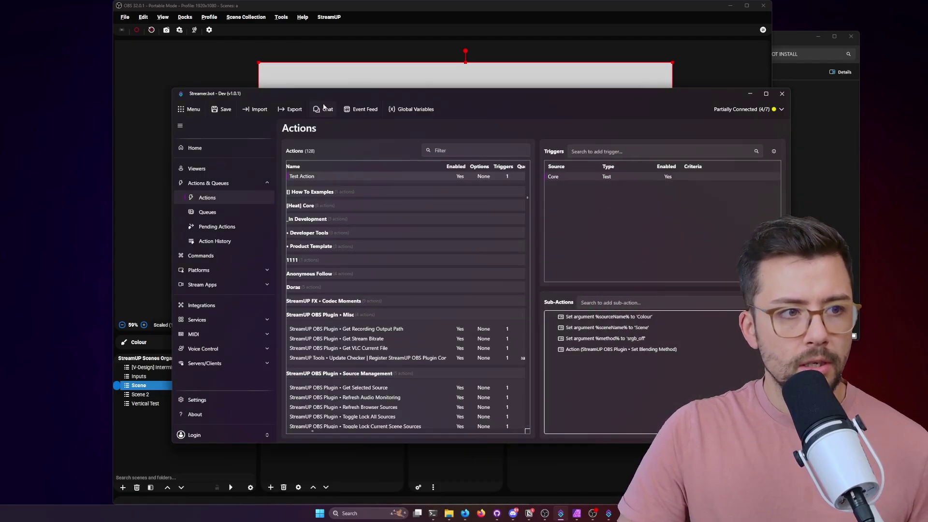
Check the Colour source's blending method in OBS, and return to Streamer.bot.
key("alt+Tab")
right_click(327, 368)
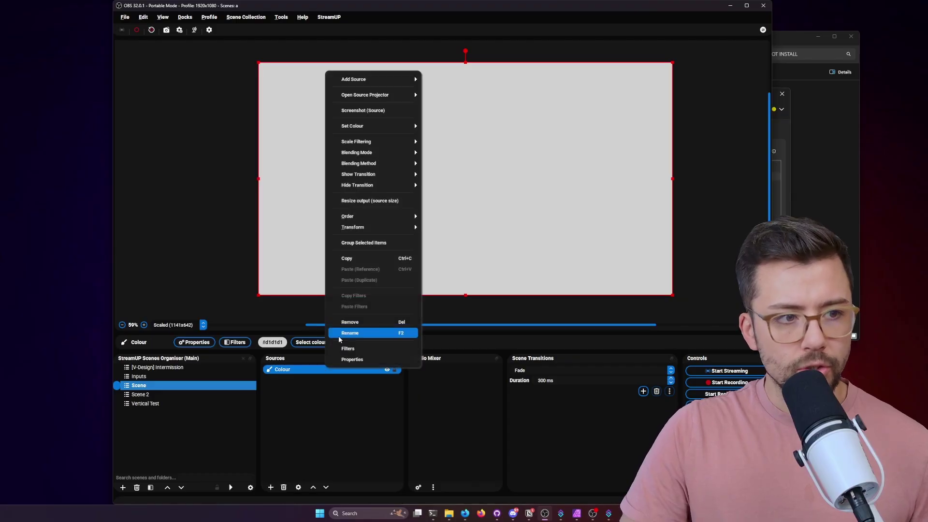
mouse_move(401, 164)
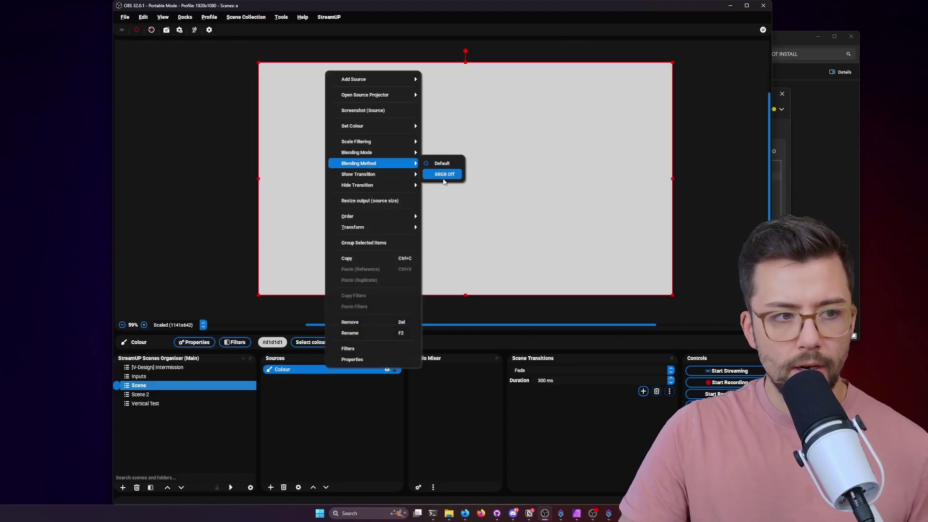
left_click(783, 134)
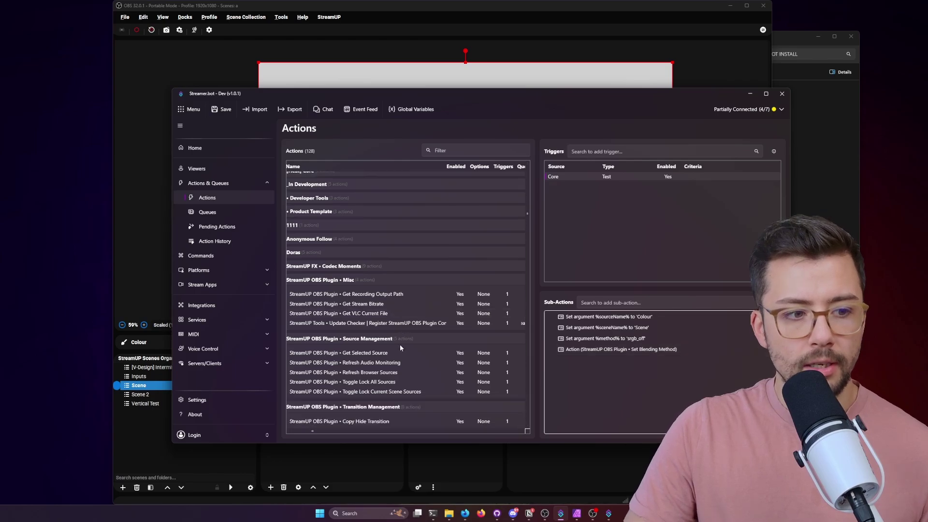
Set the method argument's value to default in Test Action, and fire the Test trigger.
scroll(400, 345, "down", 6)
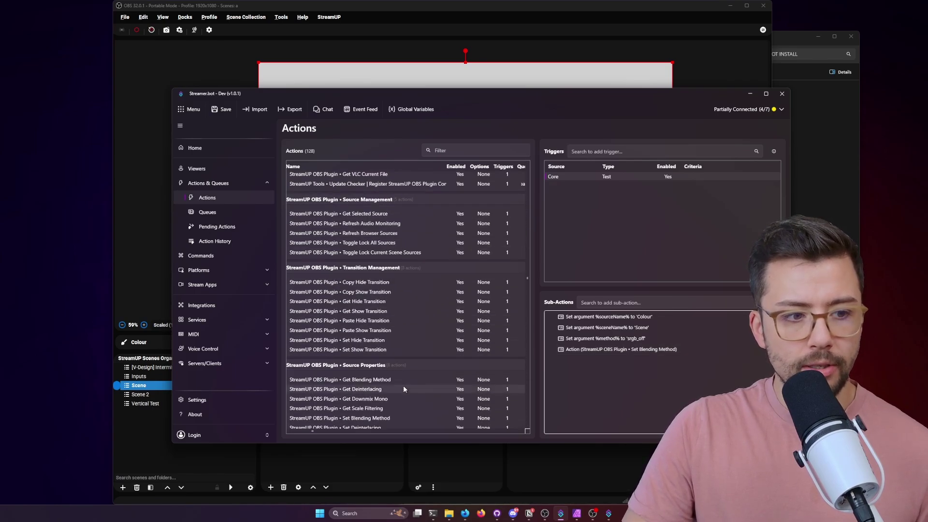
scroll(403, 385, "down", 1)
double_click(608, 338)
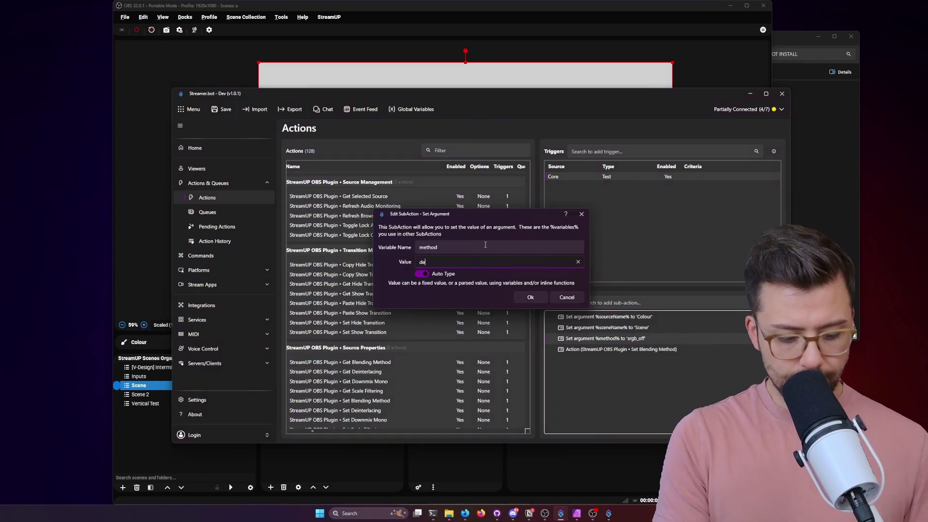
left_click(530, 296)
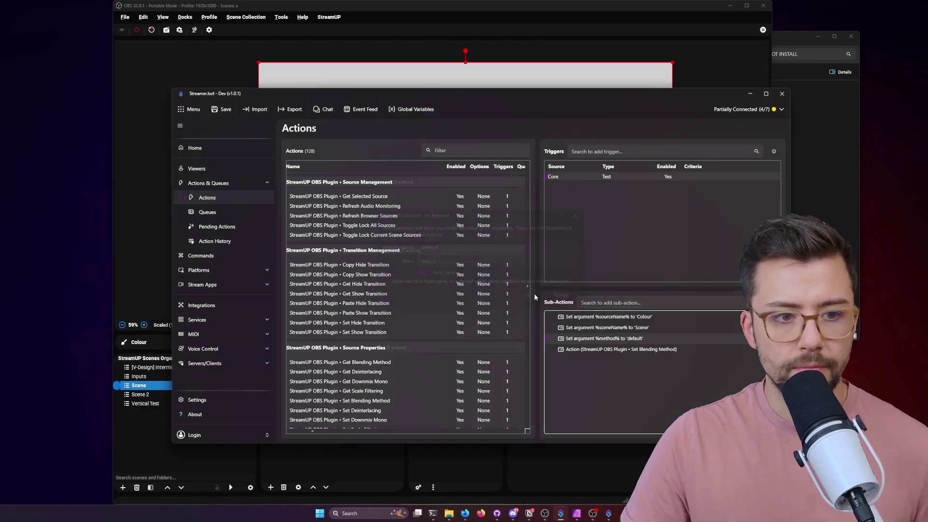
right_click(592, 177)
left_click(628, 182)
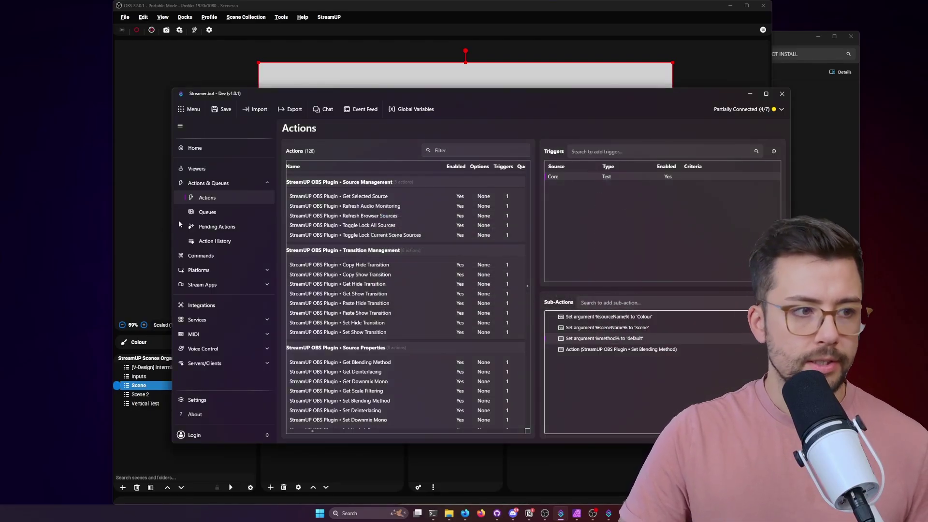
Switch to OBS, recheck which blending method the Colour source uses, and go back to Streamer.bot.
left_click(169, 221)
right_click(298, 369)
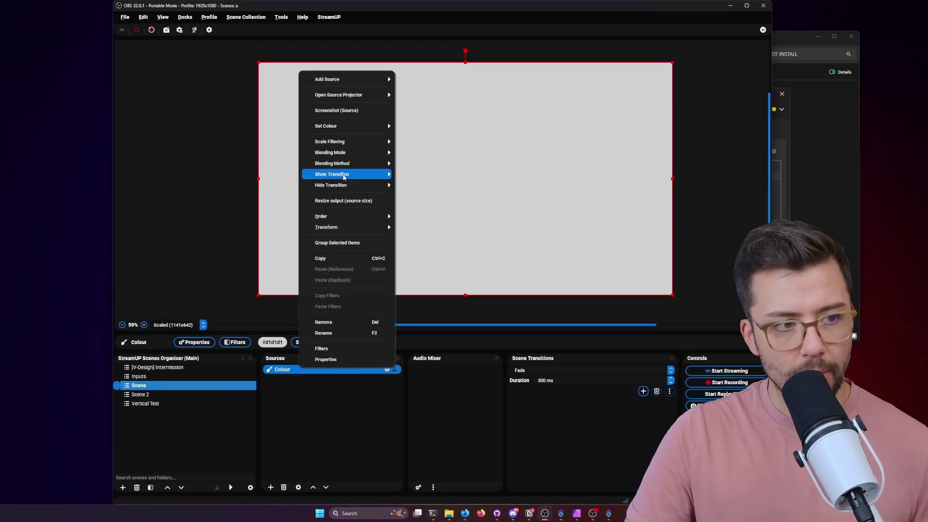
mouse_move(381, 163)
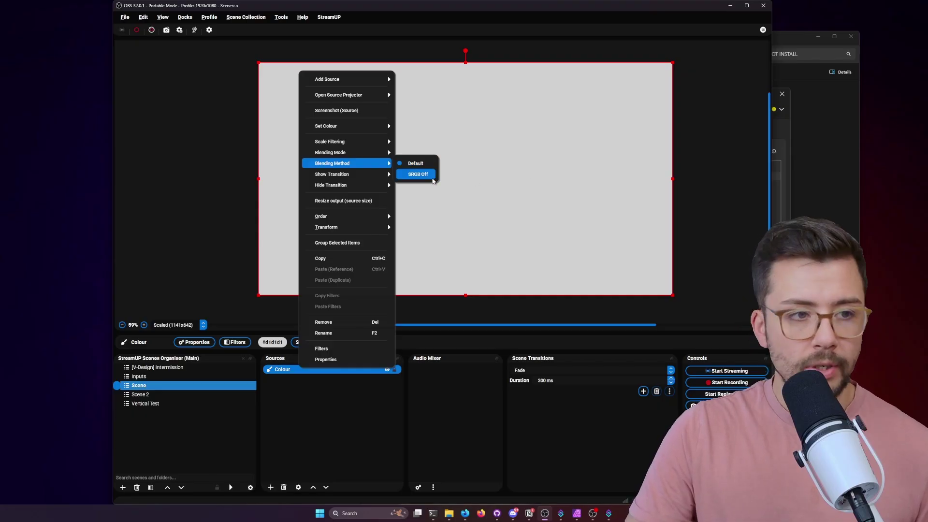
left_click(560, 179)
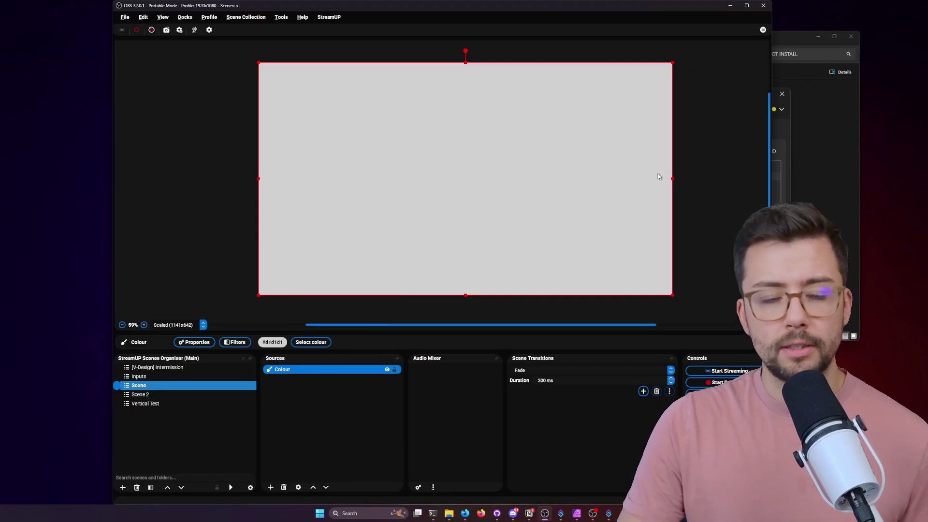
left_click(741, 140)
left_click(781, 123)
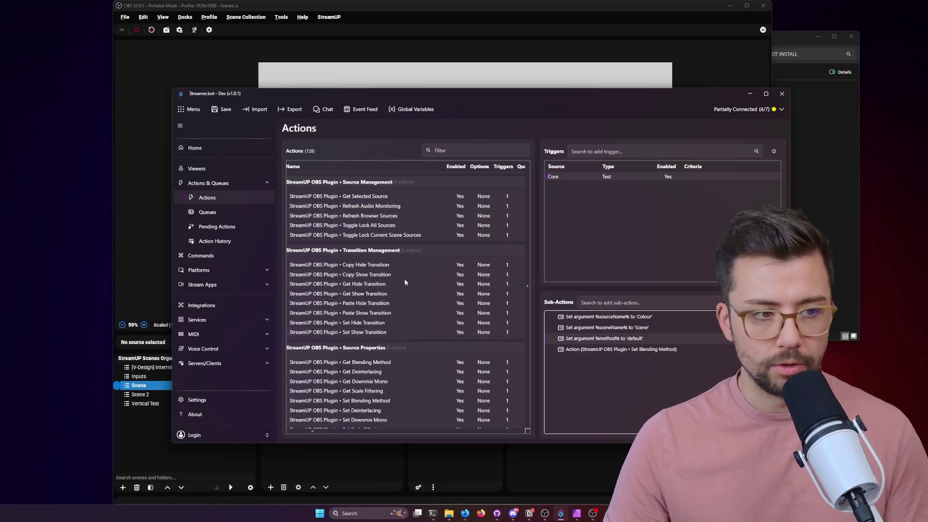
Look through the sub-actions of several Transition Management and Source Management actions, including Copy Hide Transition and Toggle Lock Current Scene Sources.
left_click(367, 264)
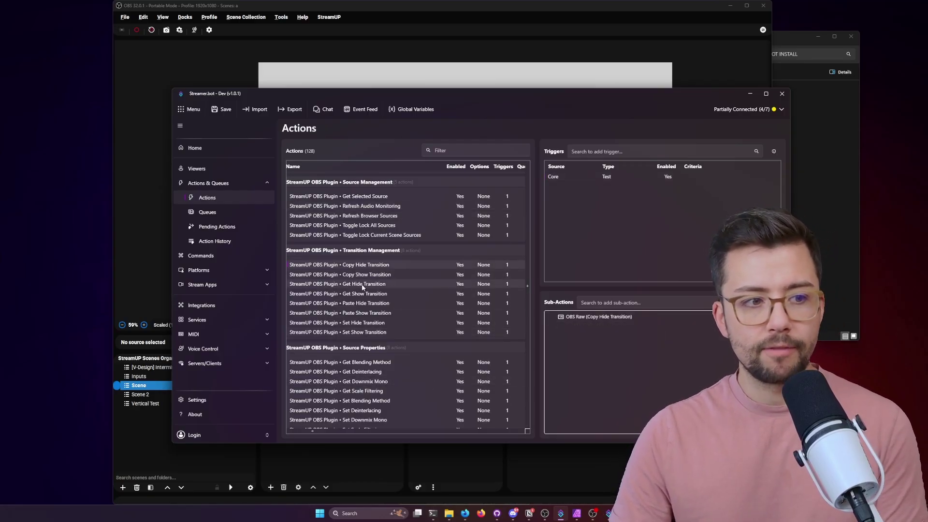
left_click(370, 313)
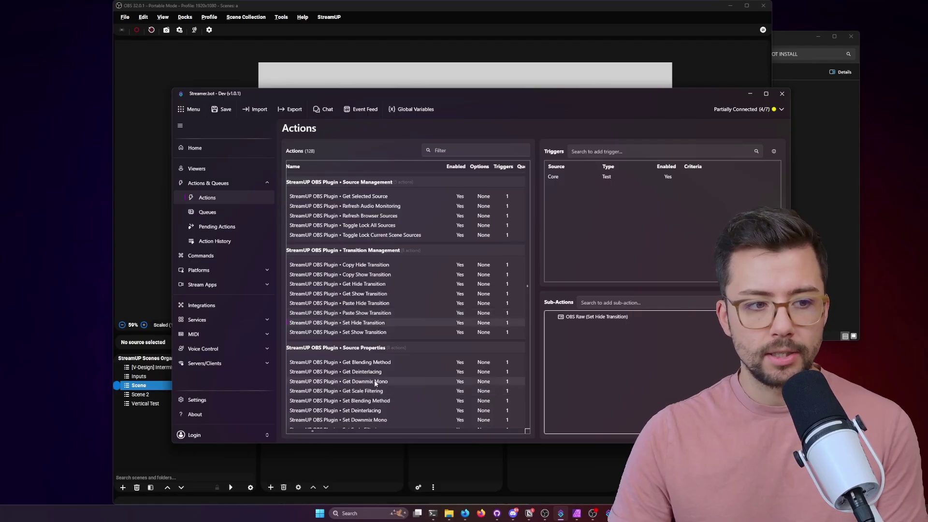
left_click(367, 303)
left_click(365, 235)
scroll(364, 256, "up", 2)
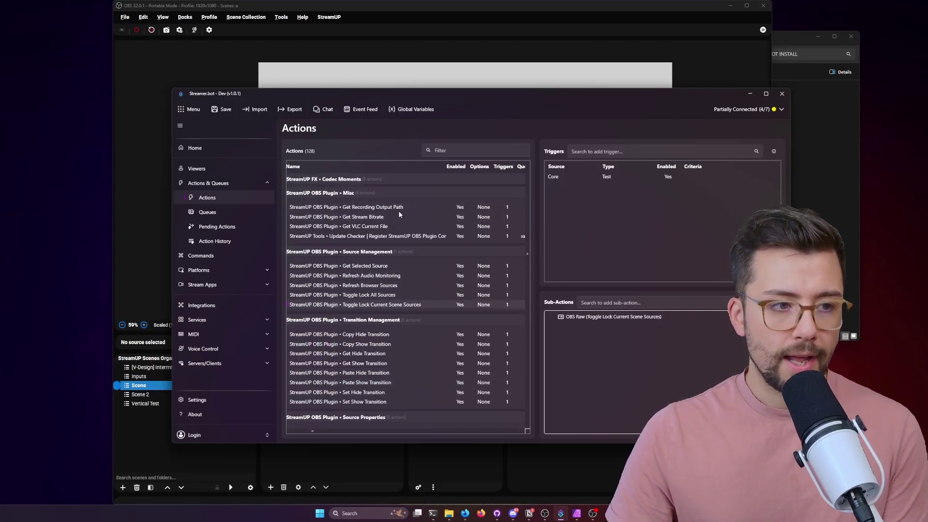
Select the Get Selected Source action, switch to OBS, and select the [Clone] Camera: OBSBOT Tiny 2 (Blur) source in the [V-Design] Intermission scene.
left_click(366, 266)
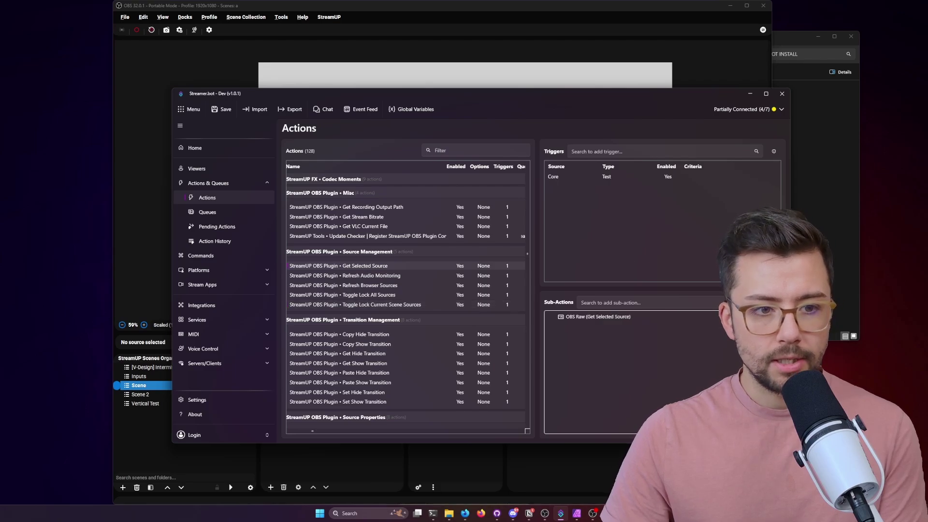
left_click(467, 81)
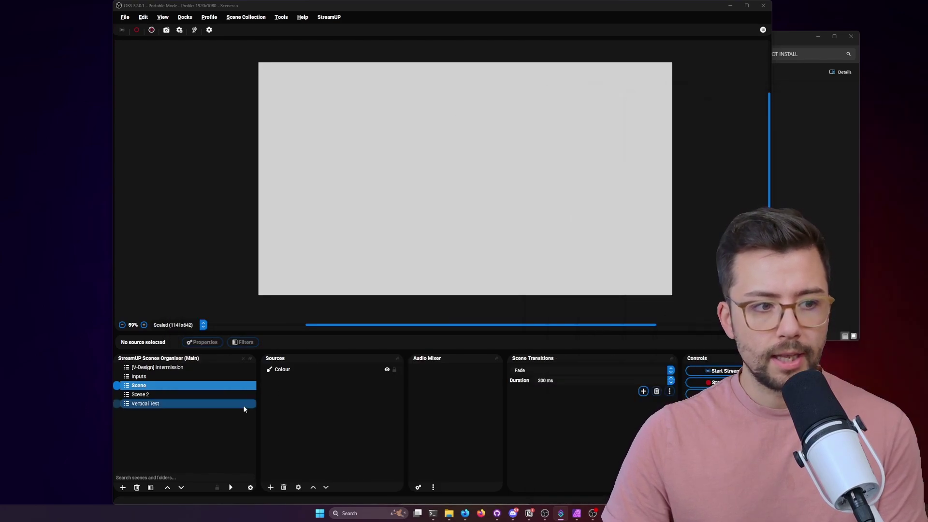
left_click(169, 368)
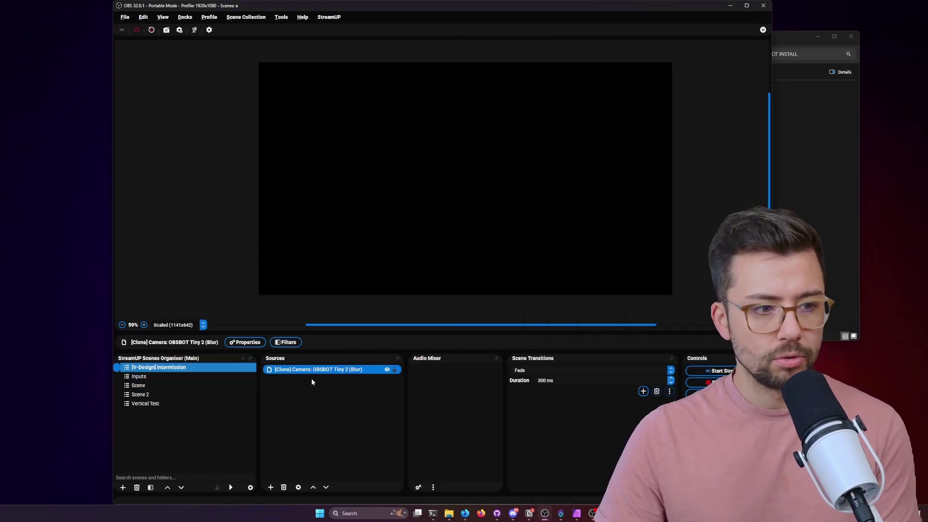
left_click(309, 379)
left_click(299, 370)
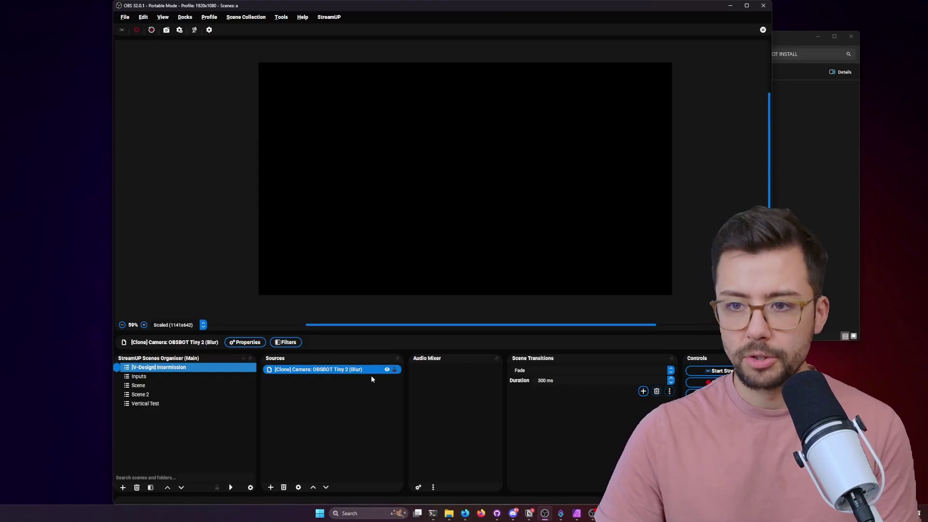
Return to Streamer.bot and fire the Test trigger of the Get Selected Source action.
key("alt+Tab")
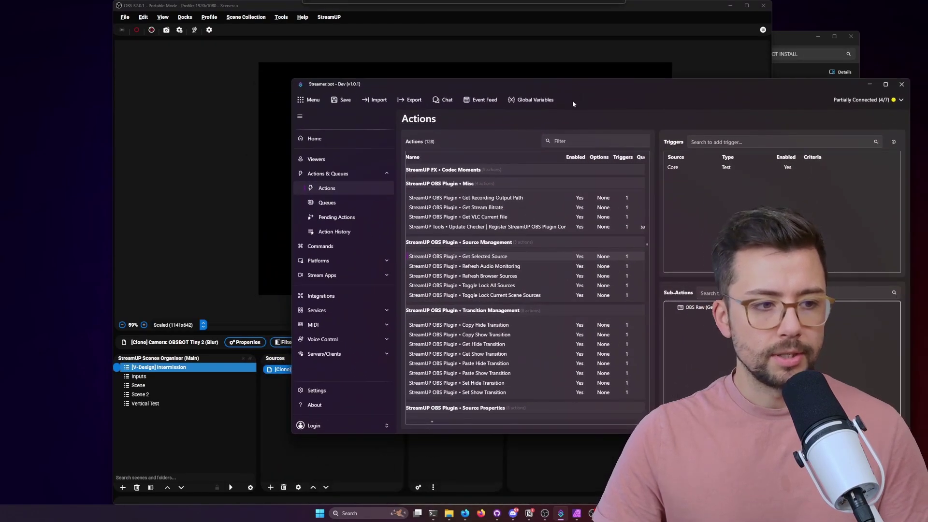
right_click(739, 167)
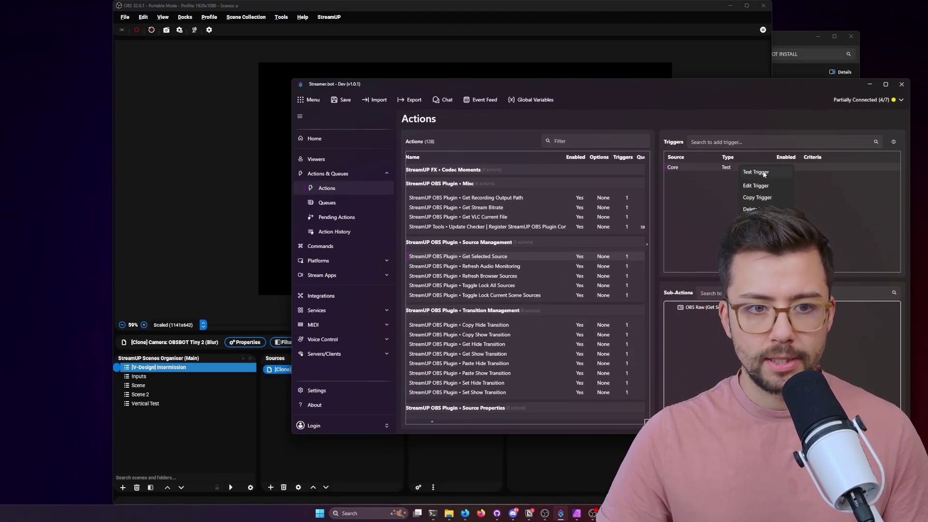
left_click(762, 174)
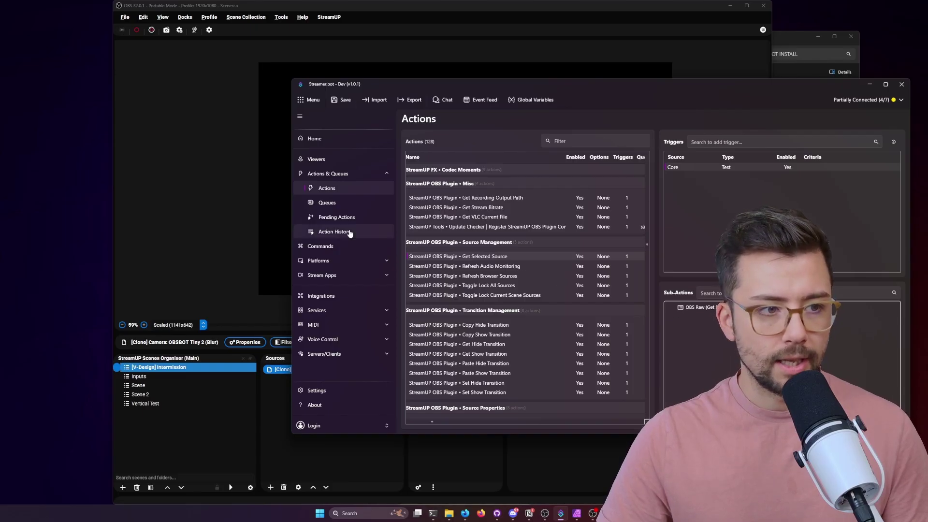
Inspect the variables of the latest Get Selected Source run in the Action History, and close them.
left_click(350, 236)
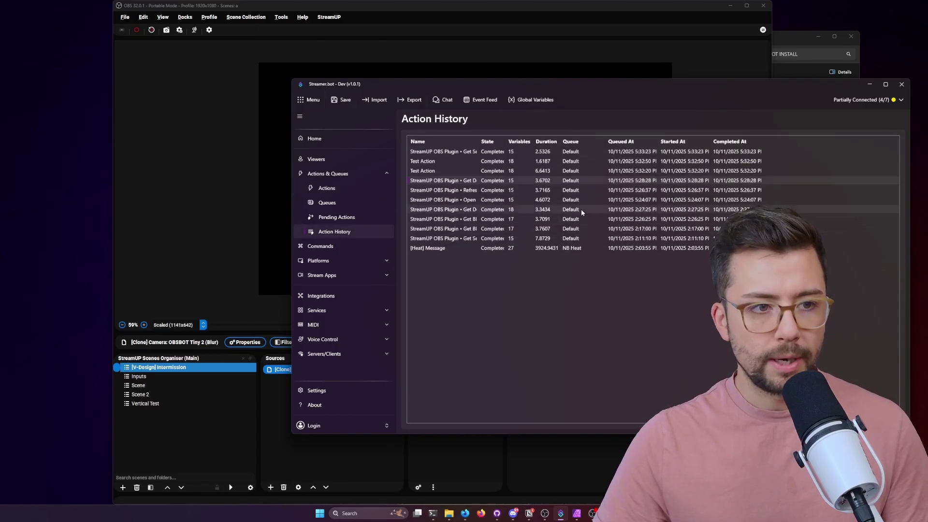
double_click(456, 153)
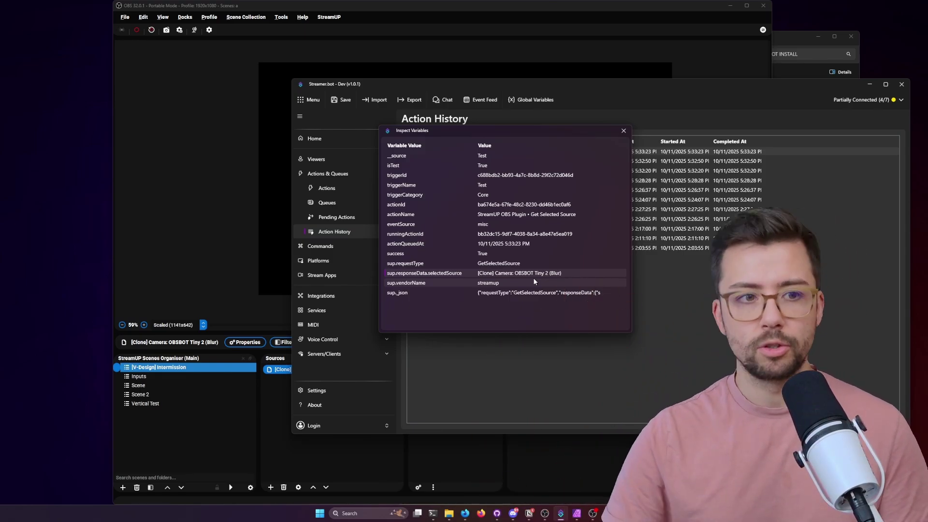
left_click(622, 129)
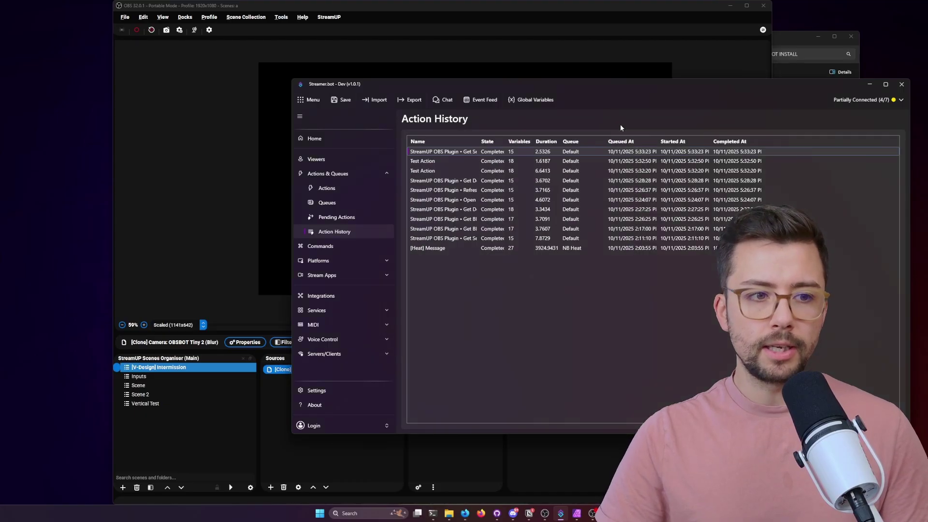
left_click_drag(576, 82, 517, 128)
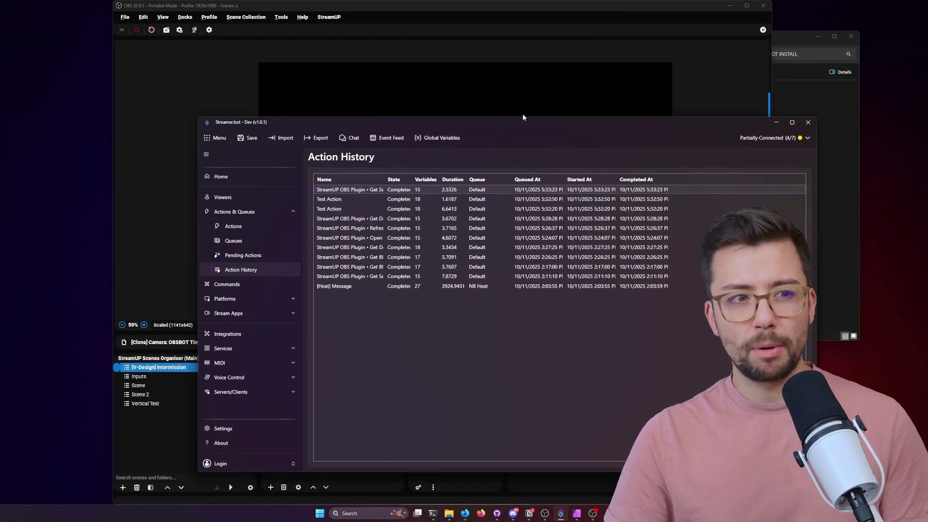
Switch to OBS, look through the StreamUP WebSocket Commands list including Source Properties and Transition Management, and close it.
left_click(302, 17)
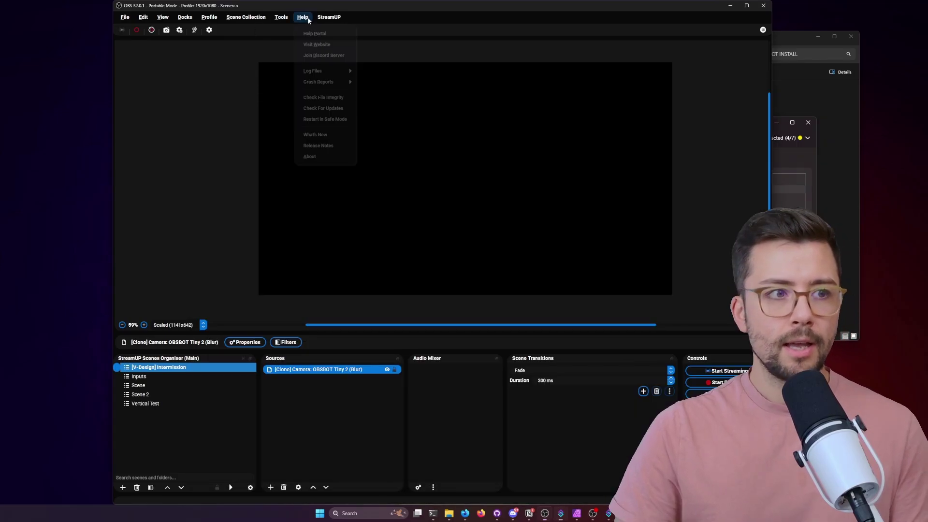
mouse_move(338, 97)
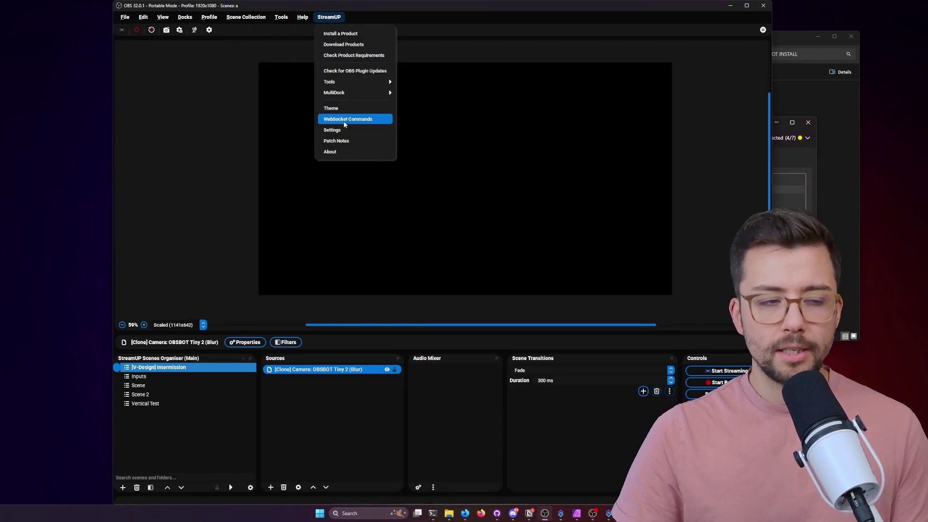
left_click(344, 119)
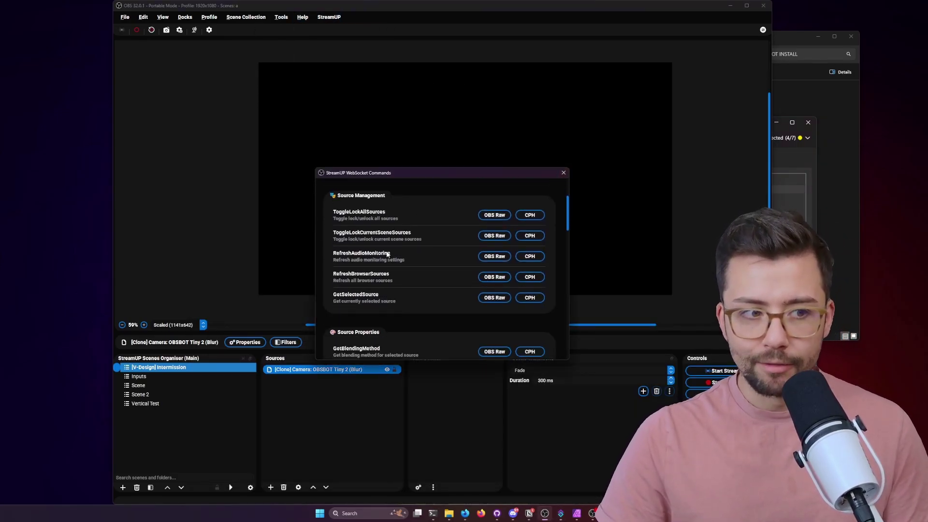
scroll(384, 300, "down", 5)
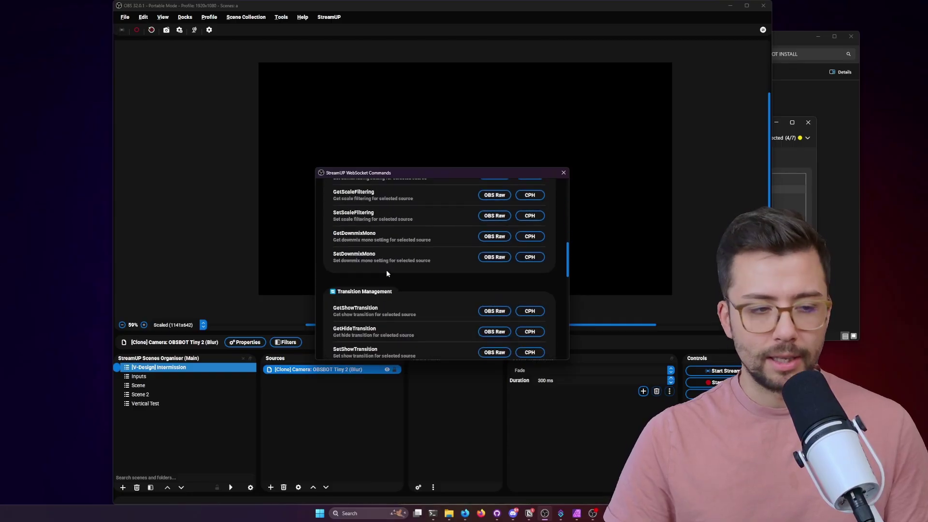
scroll(404, 271, "up", 3)
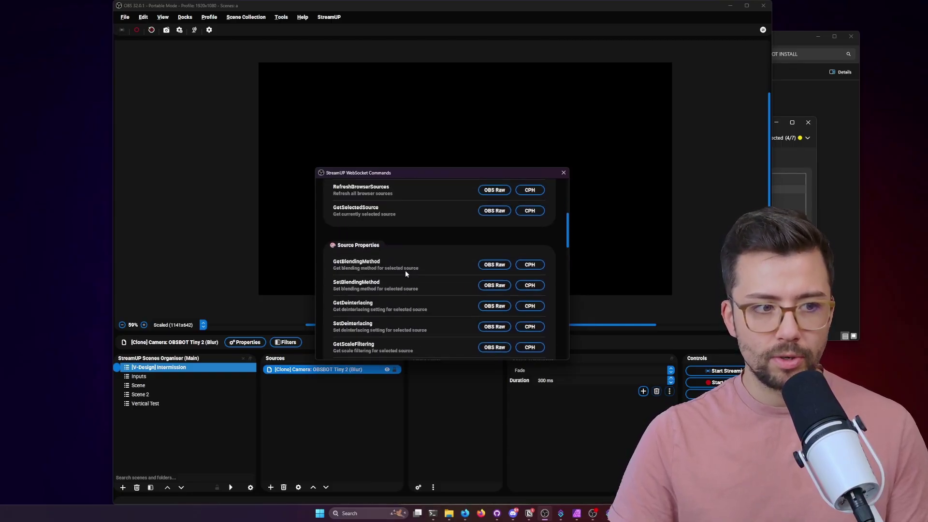
left_click(564, 172)
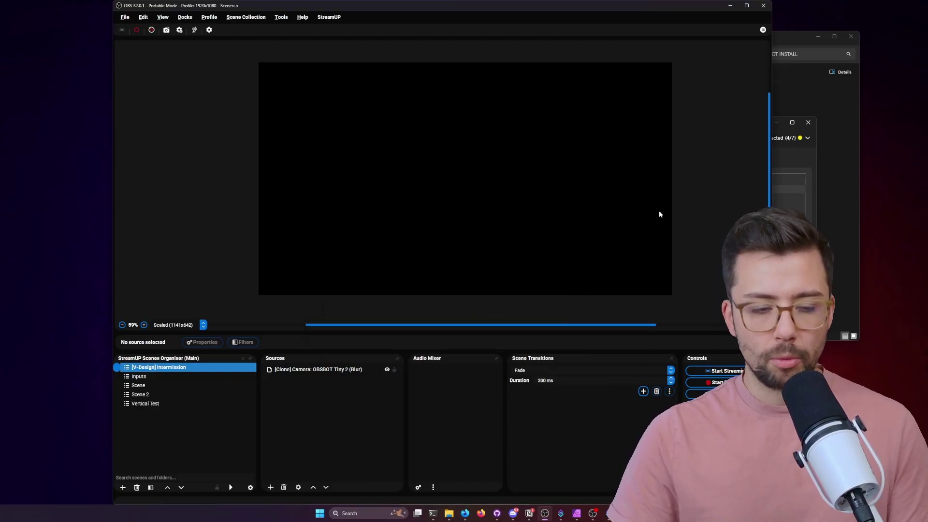
Switch to the browser, read through WEBSOCKET_API_DOCUMENTATION.md down to its end, and return to OBS.
mouse_move(508, 515)
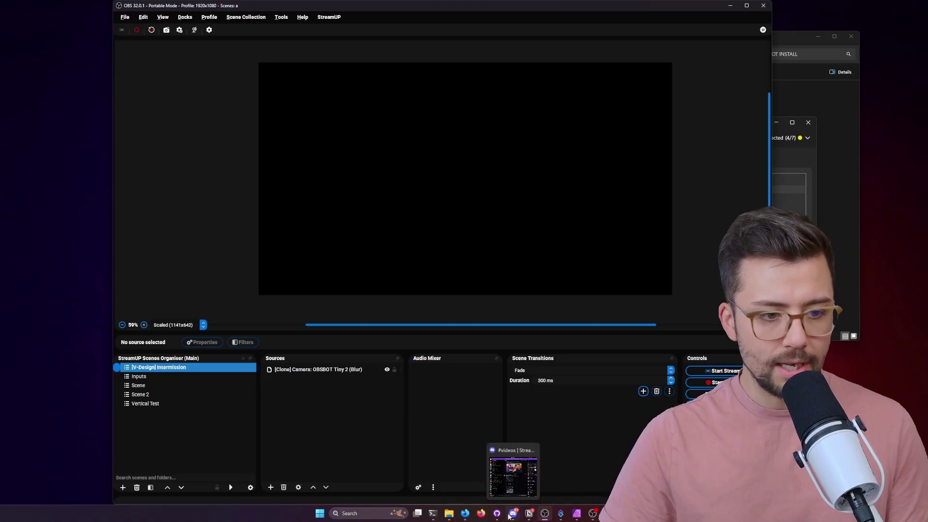
left_click(465, 513)
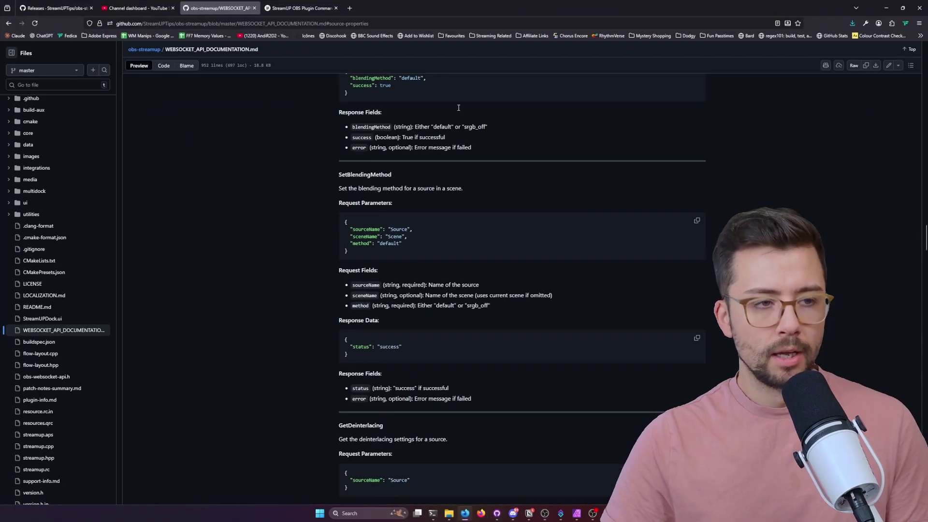
scroll(621, 246, "down", 10)
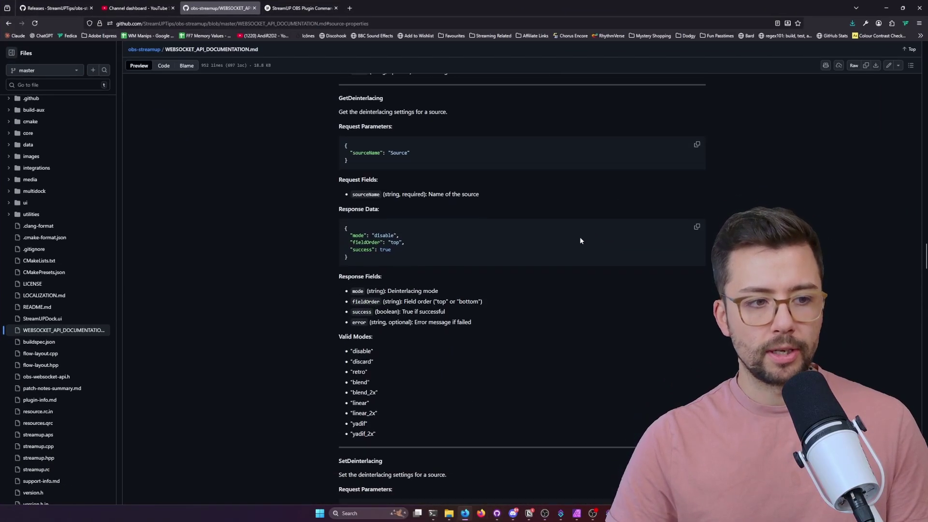
scroll(391, 181, "down", 15)
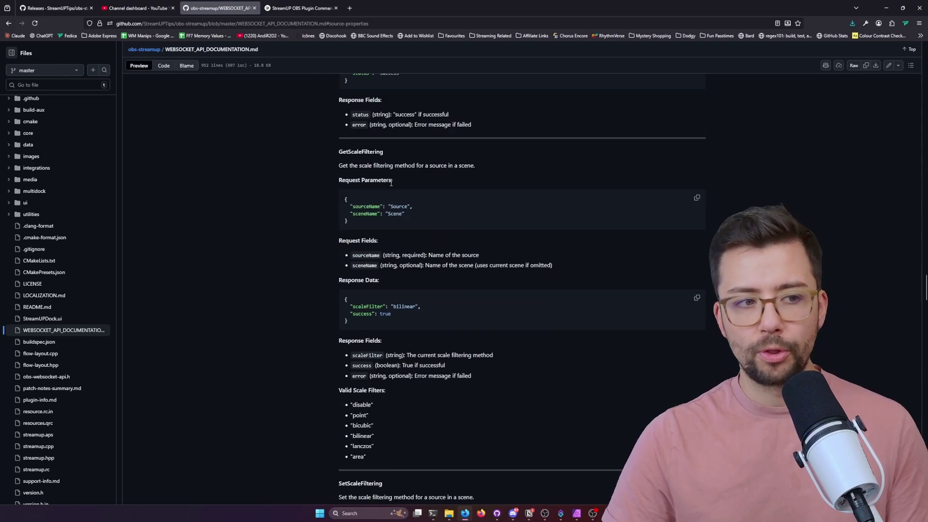
scroll(393, 185, "down", 20)
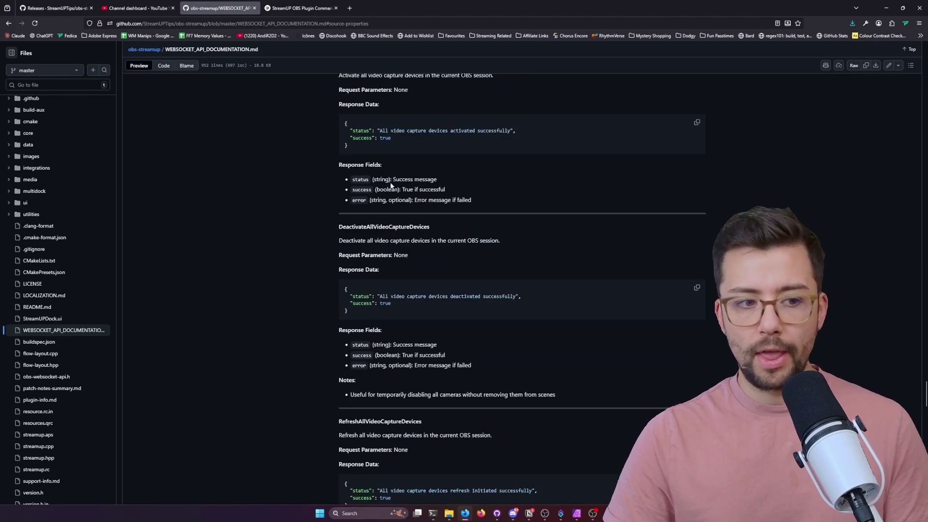
scroll(398, 185, "down", 8)
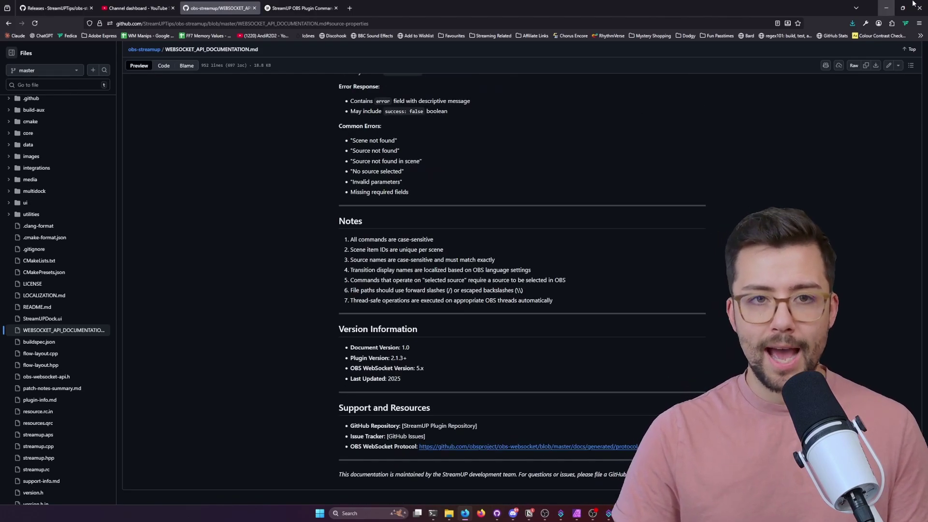
left_click(886, 8)
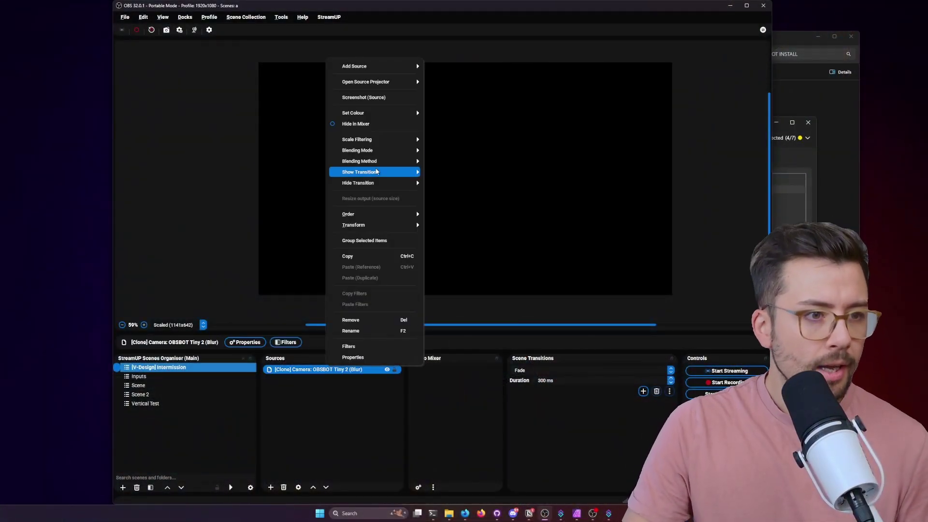
Check the cloned camera source's Show Transition options, and go back to the actions list in Streamer.bot.
mouse_move(377, 172)
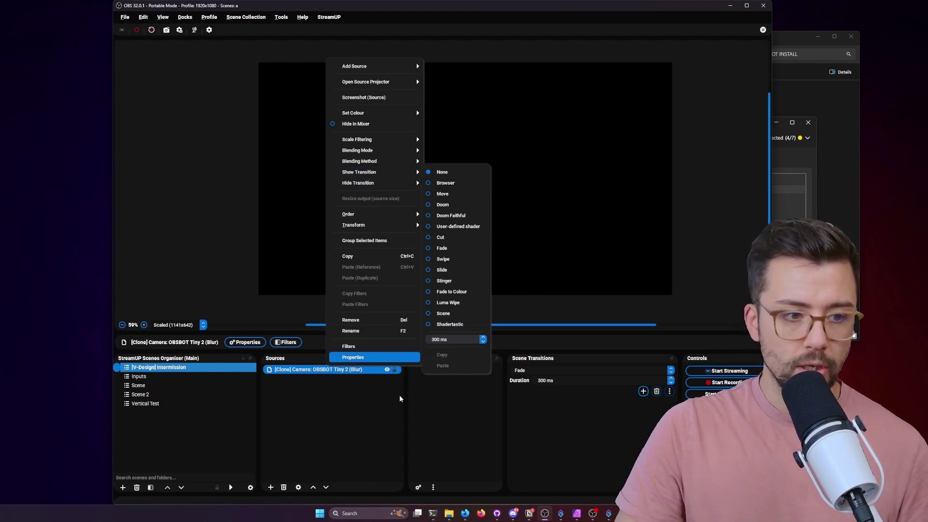
left_click(332, 372)
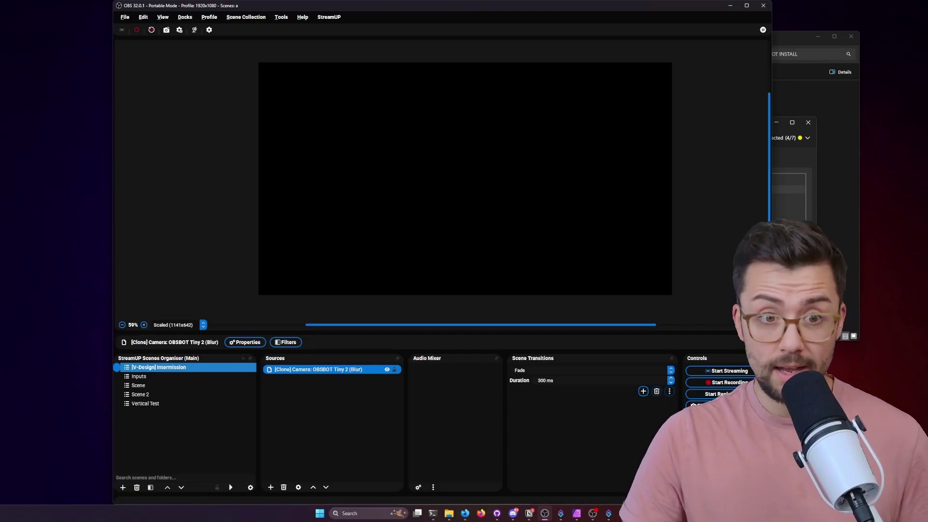
key("alt+Tab")
left_click(252, 230)
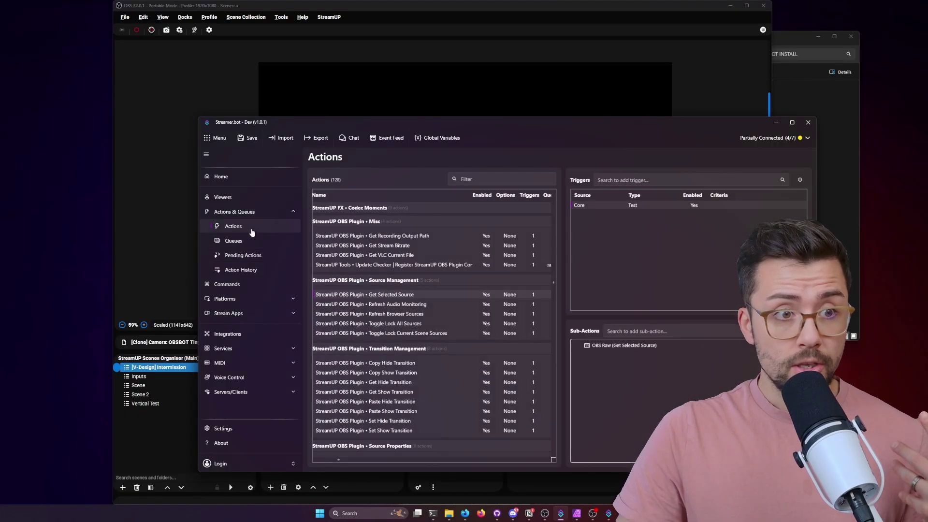
In Stream Deck, add a Streamer.bot Action to the centre key and connect it to the Dev 1.0.1 instance.
left_click(588, 62)
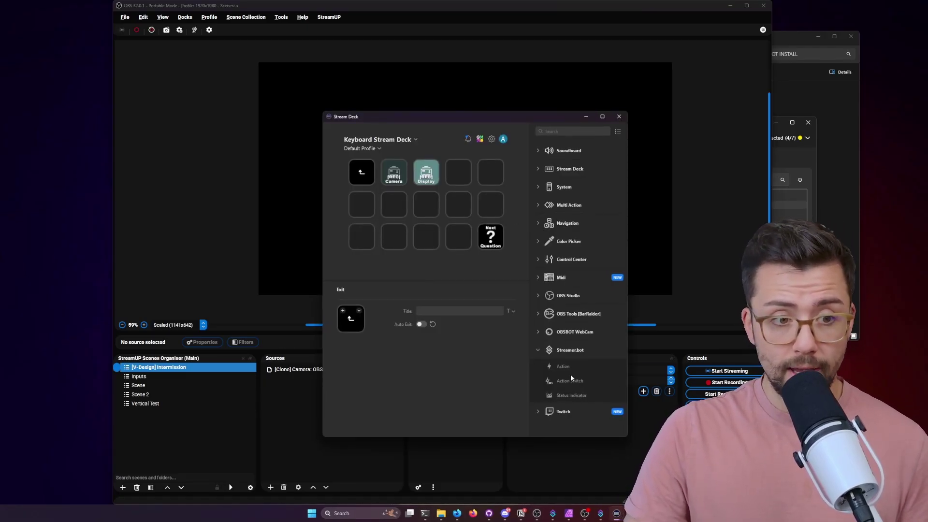
left_click_drag(565, 367, 425, 216)
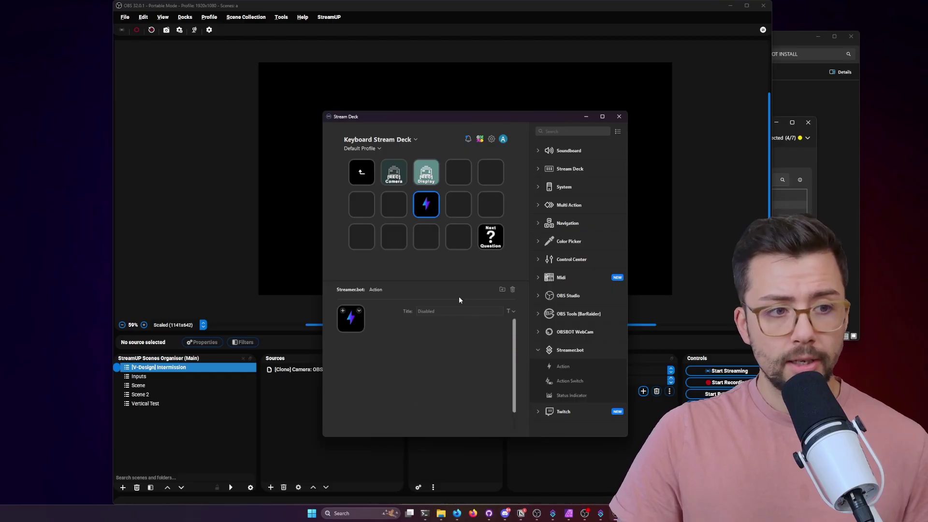
scroll(466, 369, "down", 1)
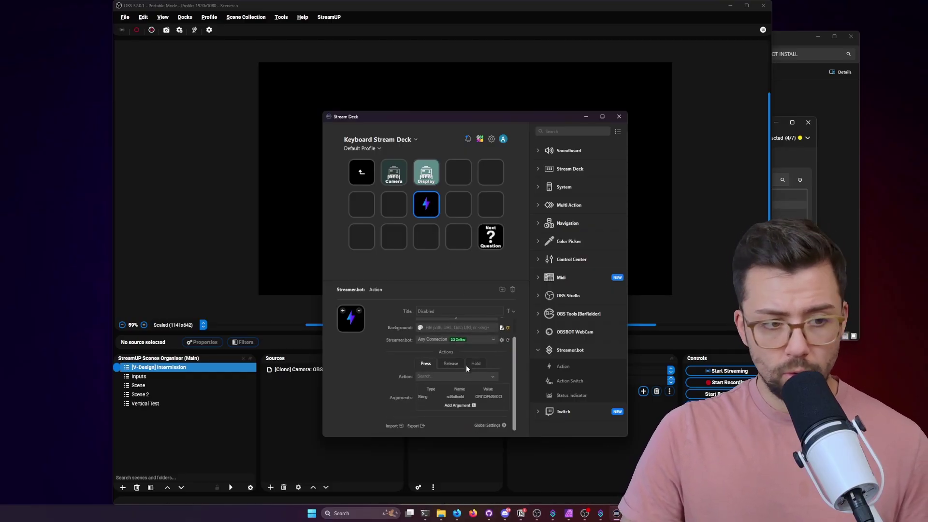
left_click(492, 341)
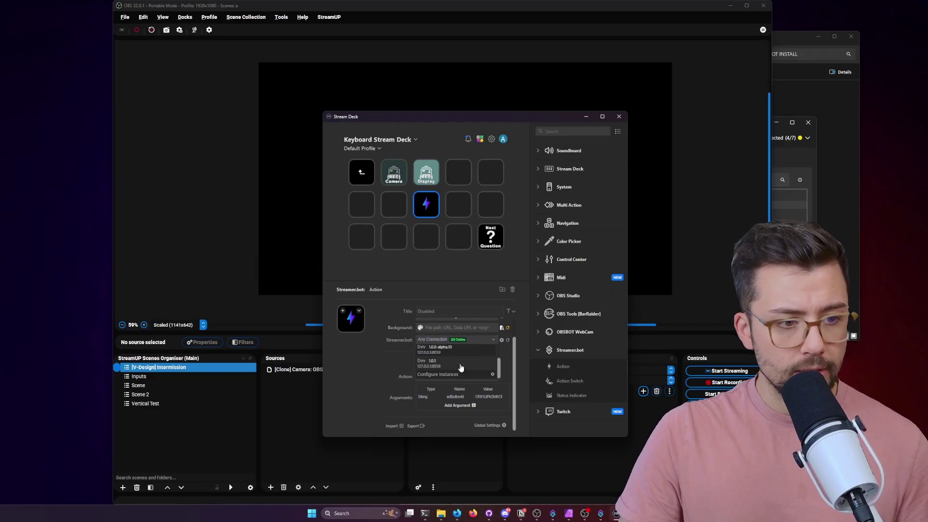
scroll(447, 375, "down", 2)
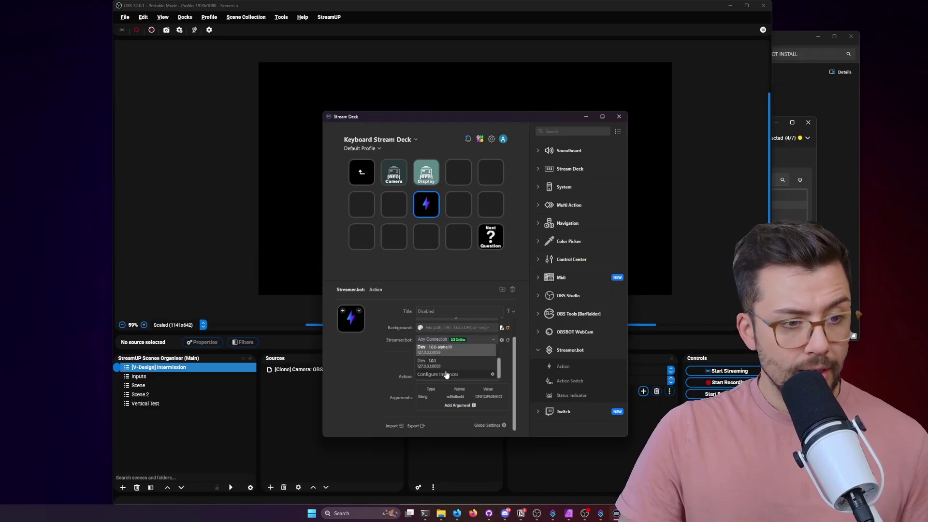
left_click(449, 362)
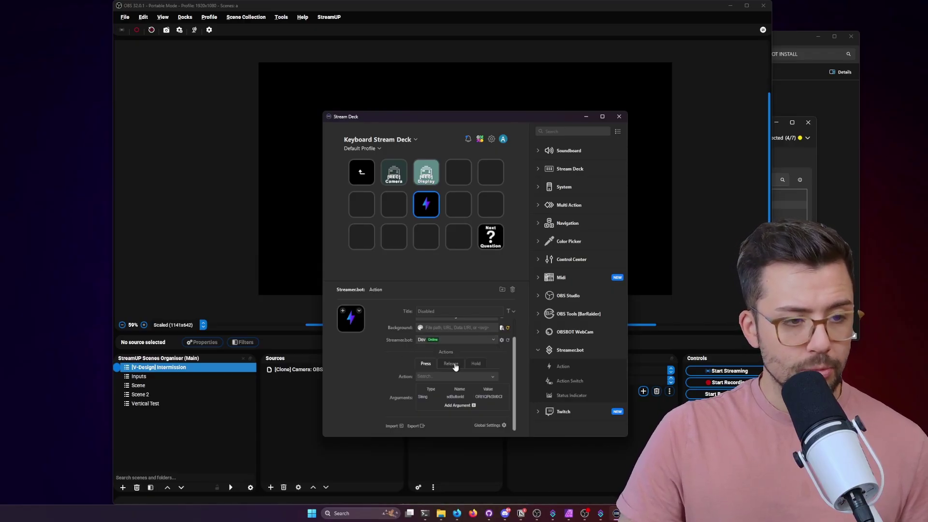
Assign the StreamUP OBS Plugin • Copy Show Transition action to the centre key's Press event.
left_click(491, 376)
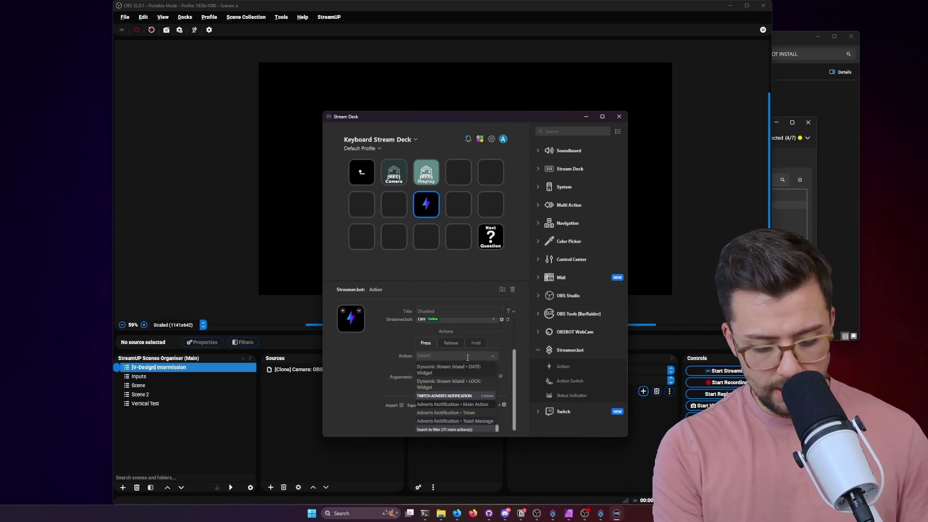
type("copy")
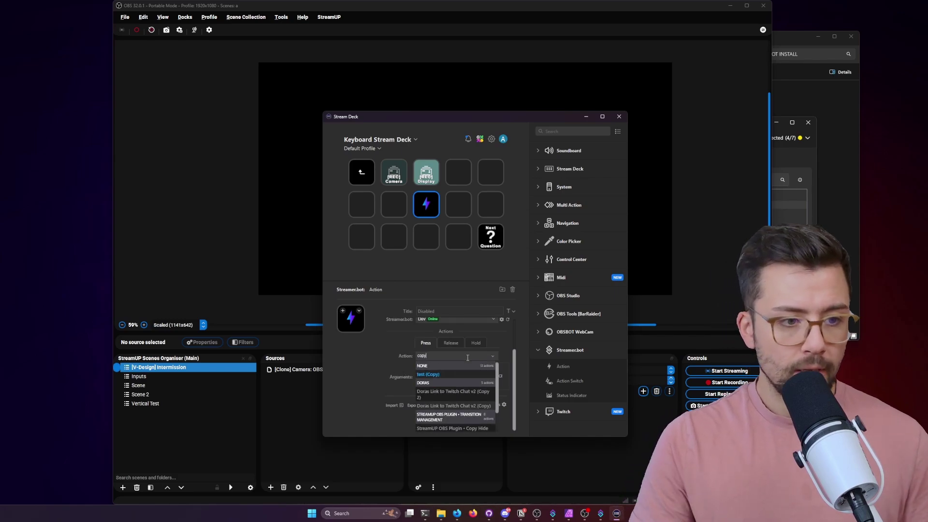
scroll(469, 396, "down", 3)
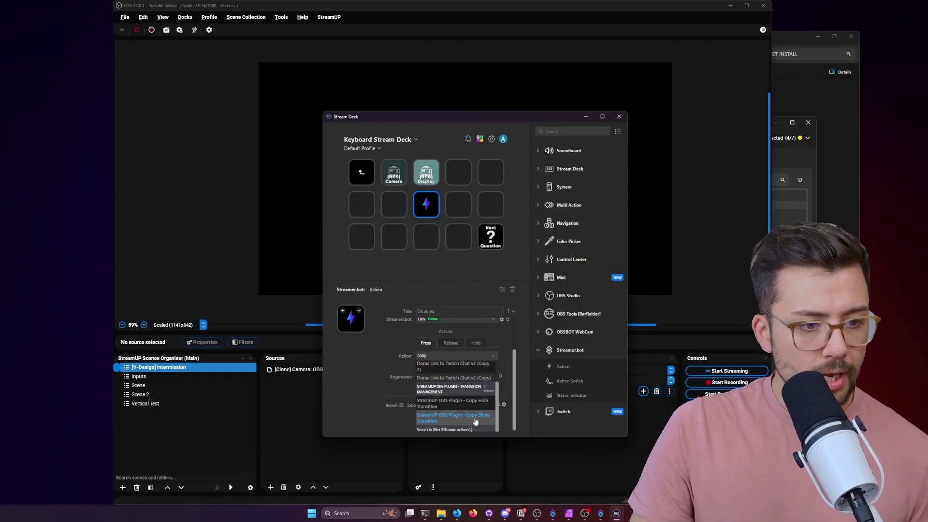
left_click(475, 418)
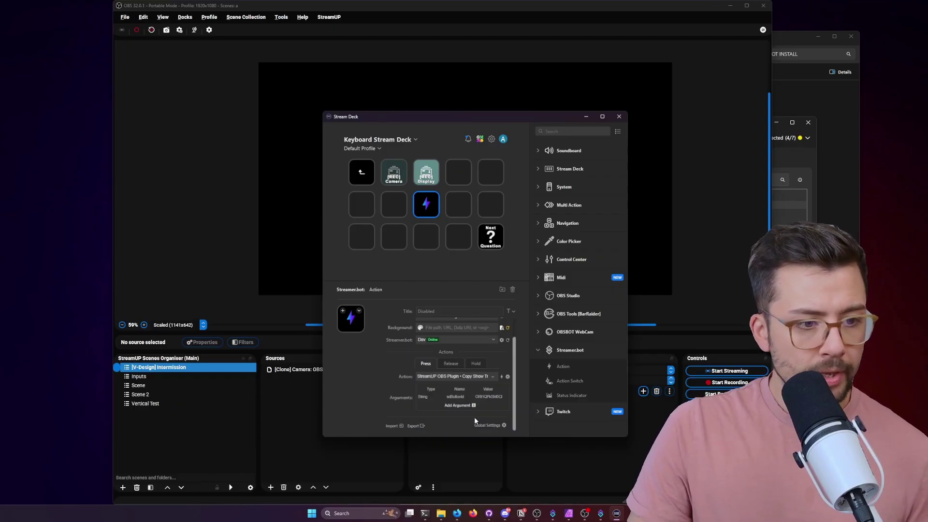
Copy the centre key onto the empty key beside it and set the copy's action to StreamUP OBS Plugin • Paste Show Transition.
right_click(433, 206)
left_click(442, 218)
right_click(455, 209)
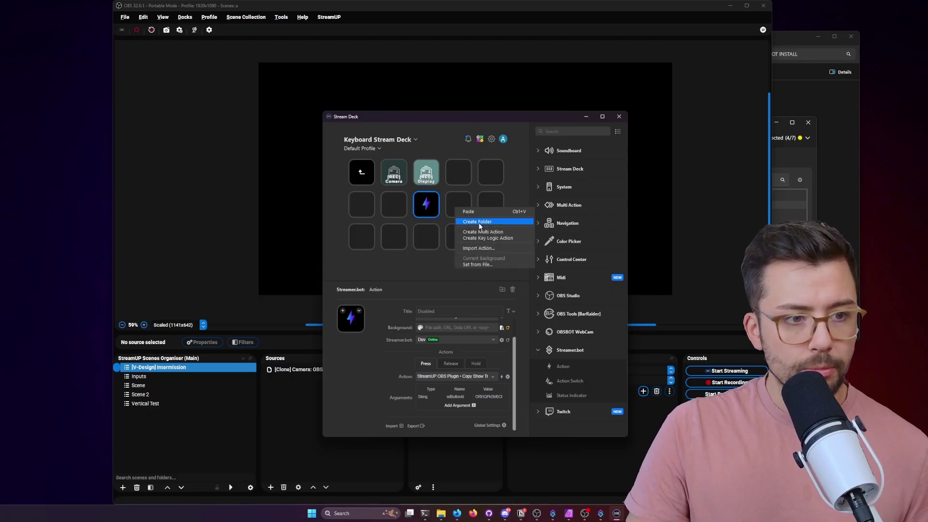
left_click(468, 212)
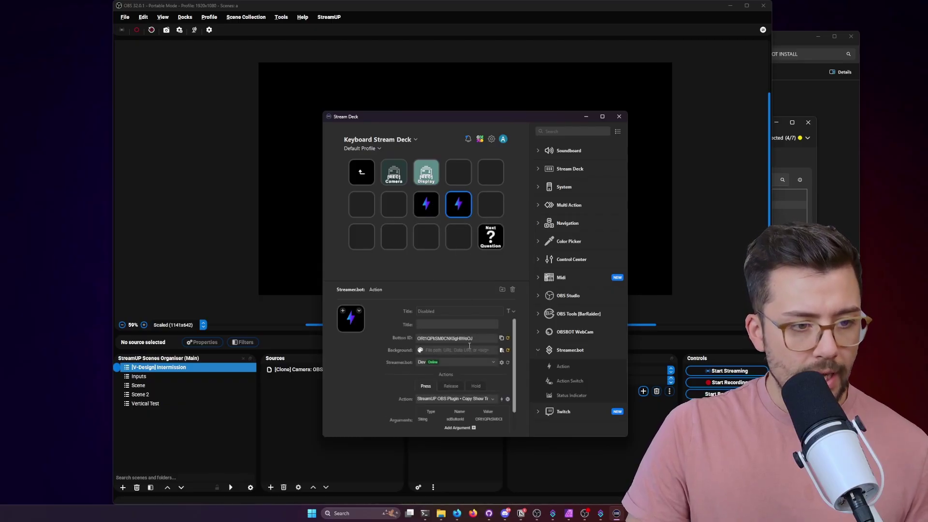
left_click(492, 399)
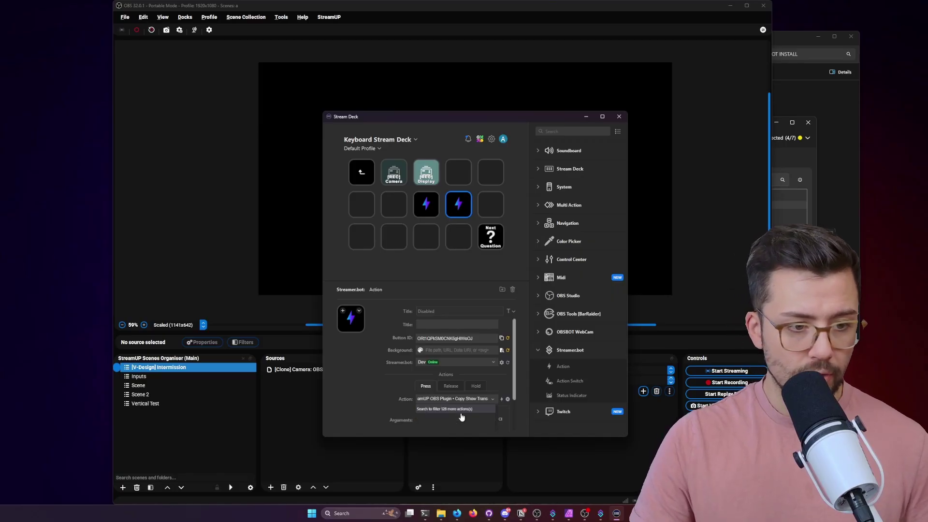
type("paste")
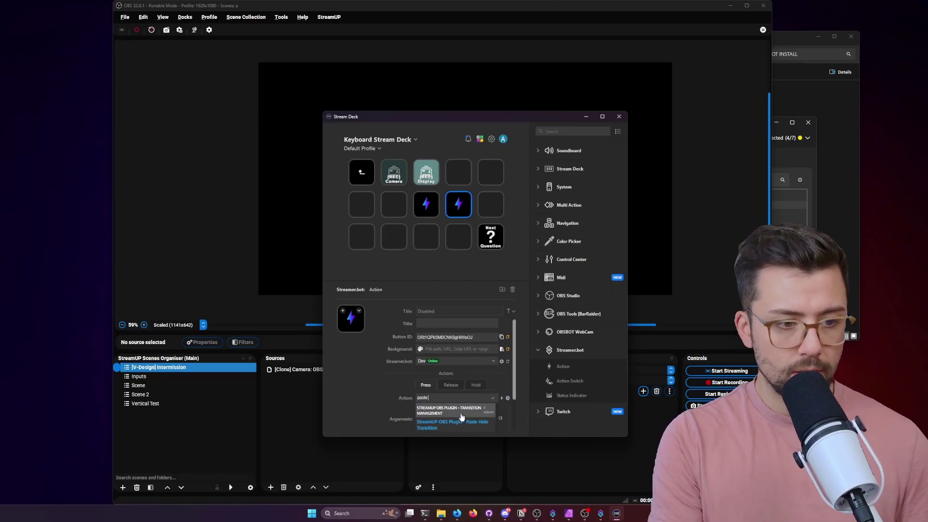
left_click(458, 419)
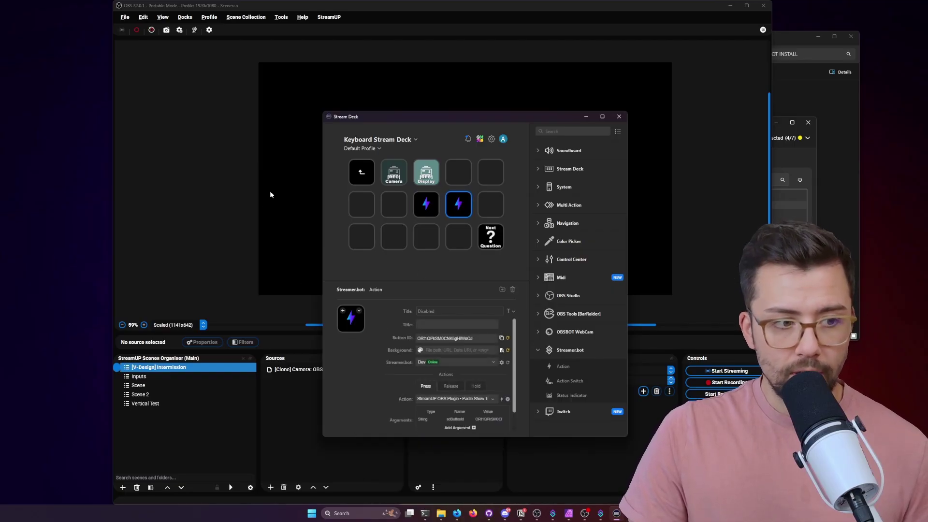
Switch to OBS and set the cloned camera source's Show Transition to Slide with a duration of 3000 ms.
left_click(269, 214)
right_click(355, 369)
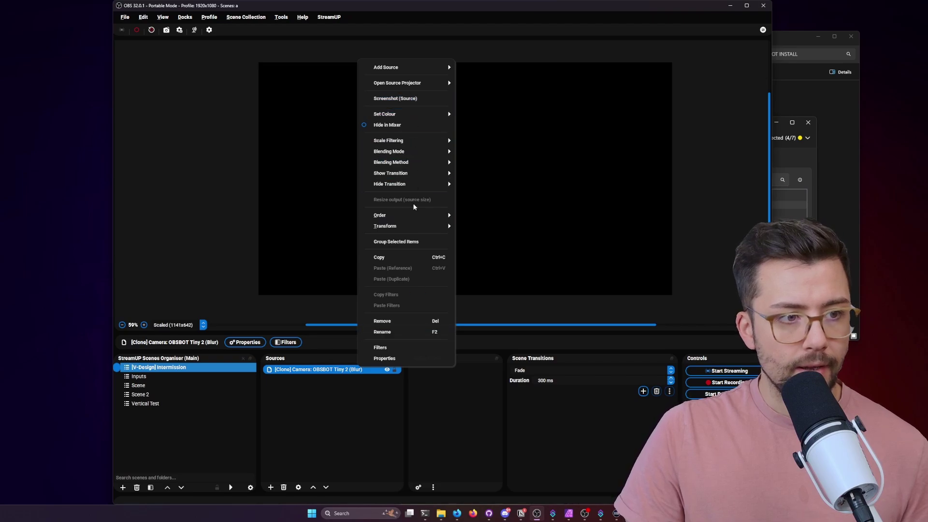
mouse_move(410, 173)
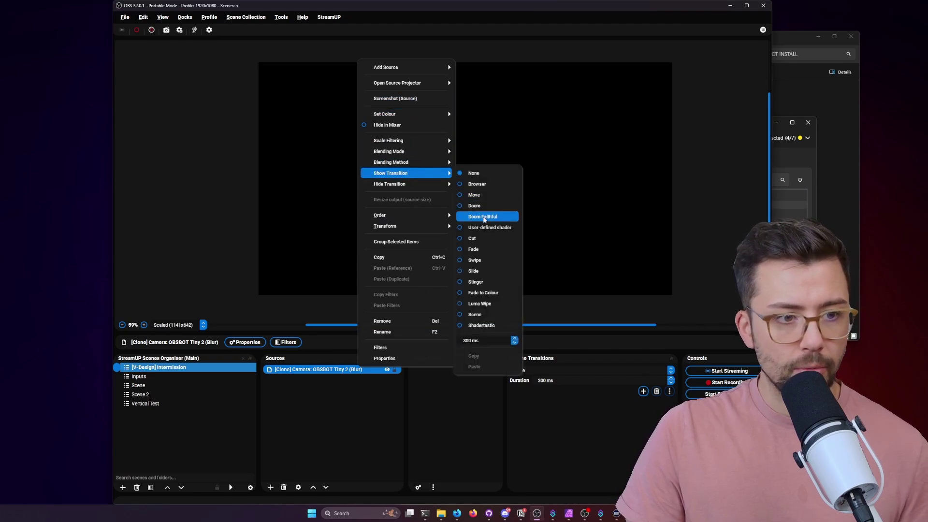
left_click(481, 273)
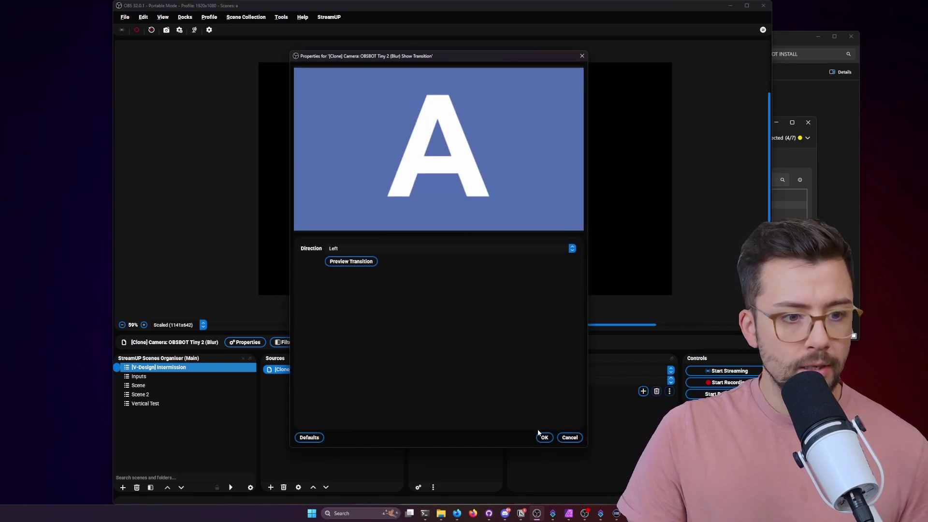
left_click(544, 436)
right_click(340, 372)
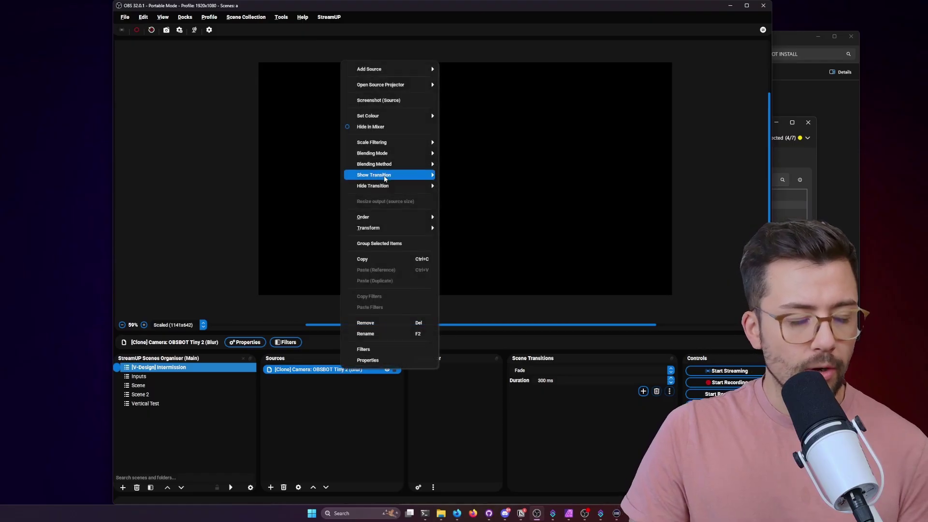
mouse_move(382, 177)
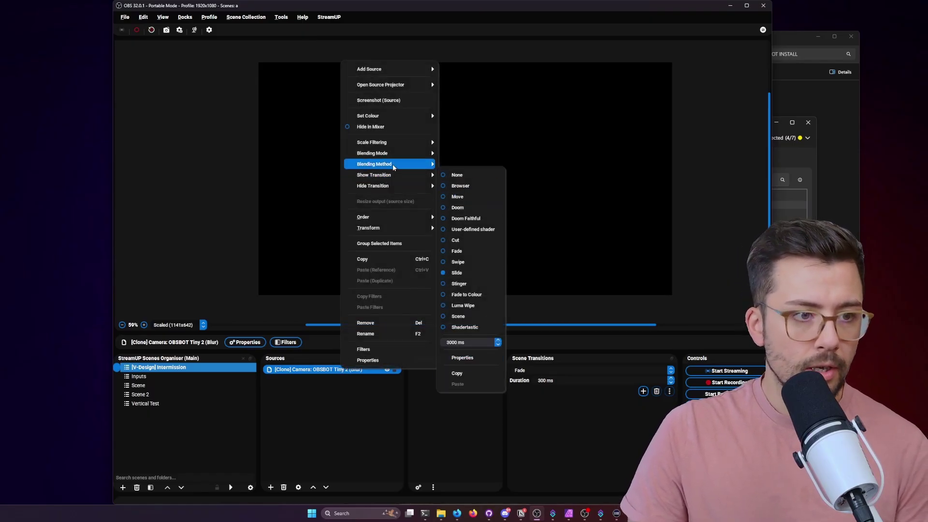
left_click(319, 382)
Transfer the cloned camera's show transition to Video Capture Device in the Inputs scene with the Stream Deck keys, and check its Show Transition options.
left_click(321, 370)
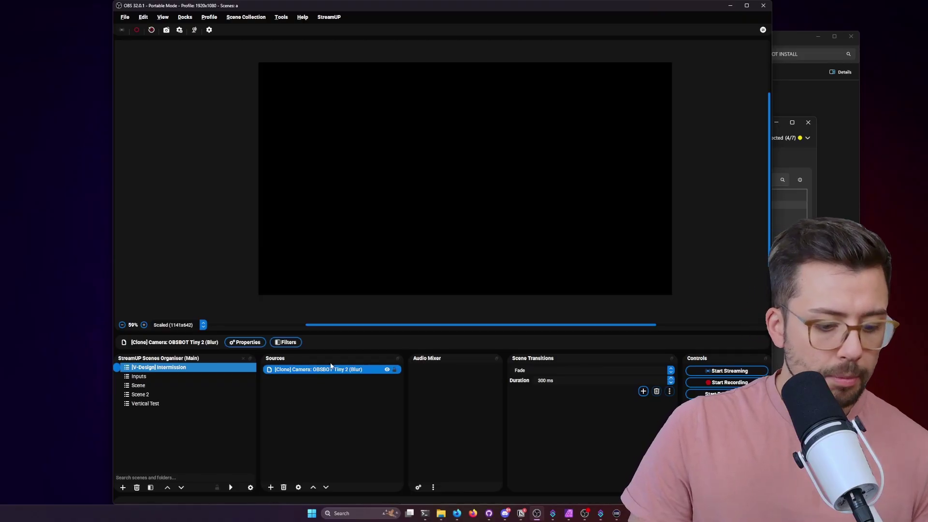
left_click(163, 378)
left_click(300, 370)
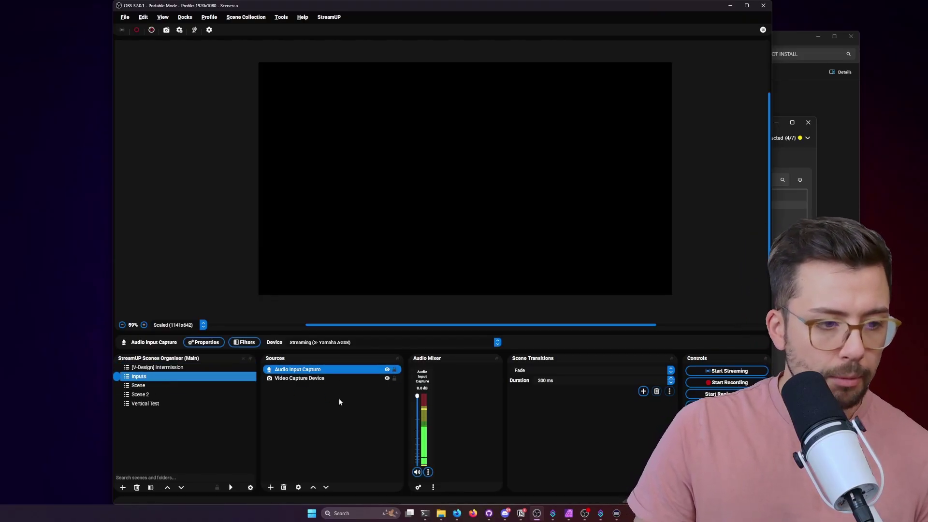
left_click(322, 379)
right_click(325, 379)
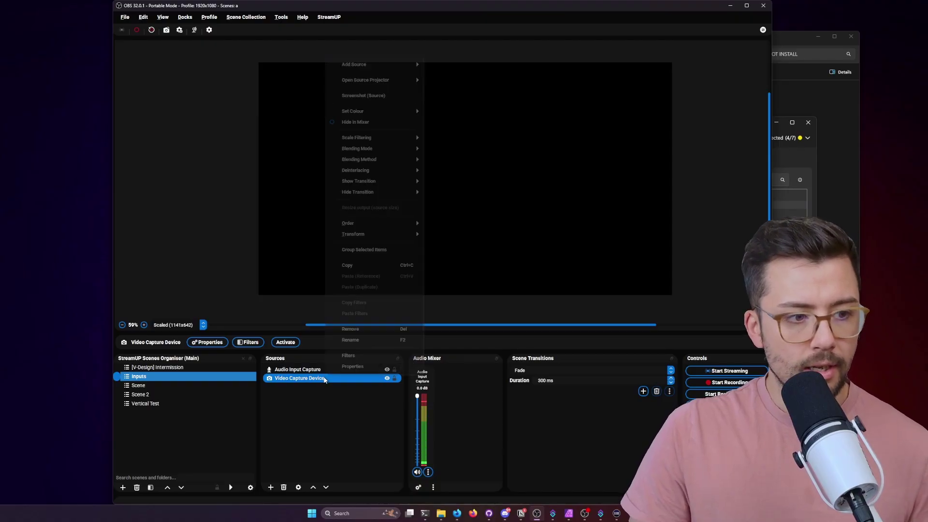
mouse_move(388, 184)
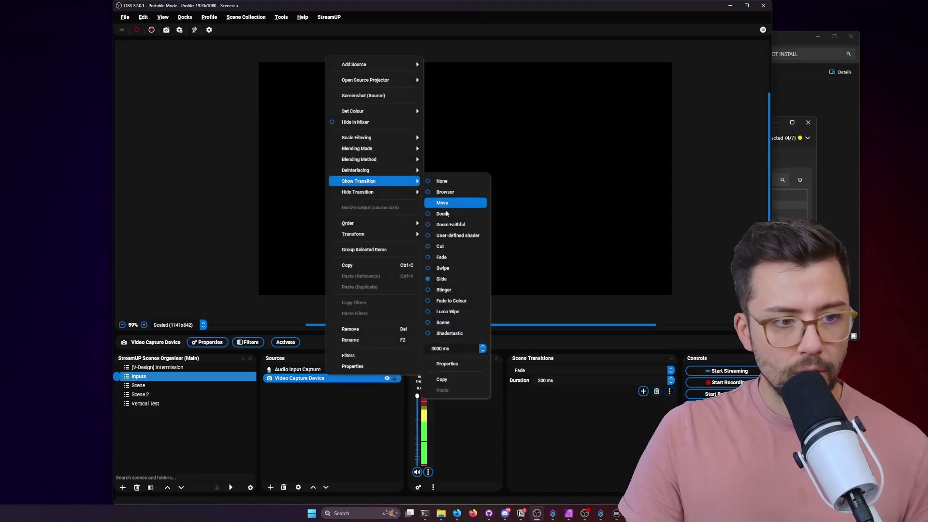
left_click(586, 247)
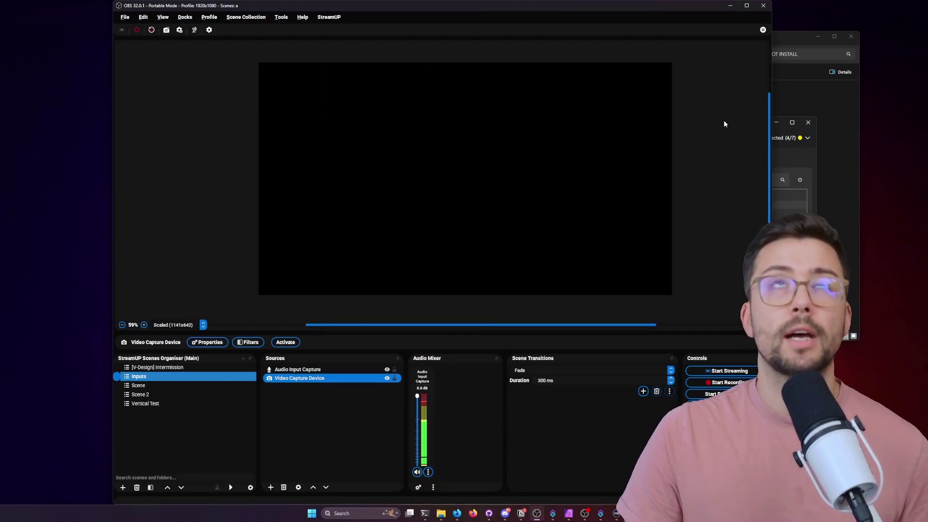